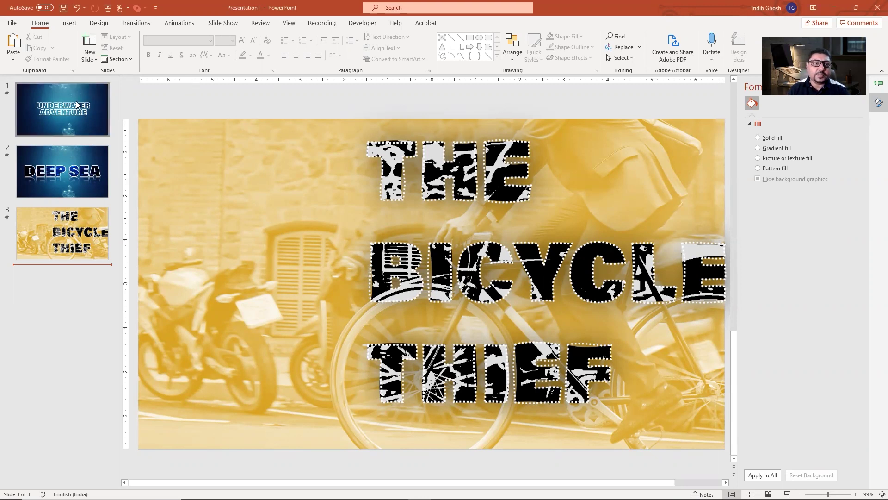
- Browse the slides in the deck and open the Underwater Adventure slide
left_click(68, 153)
left_click(69, 96)
left_click(62, 210)
left_click(64, 111)
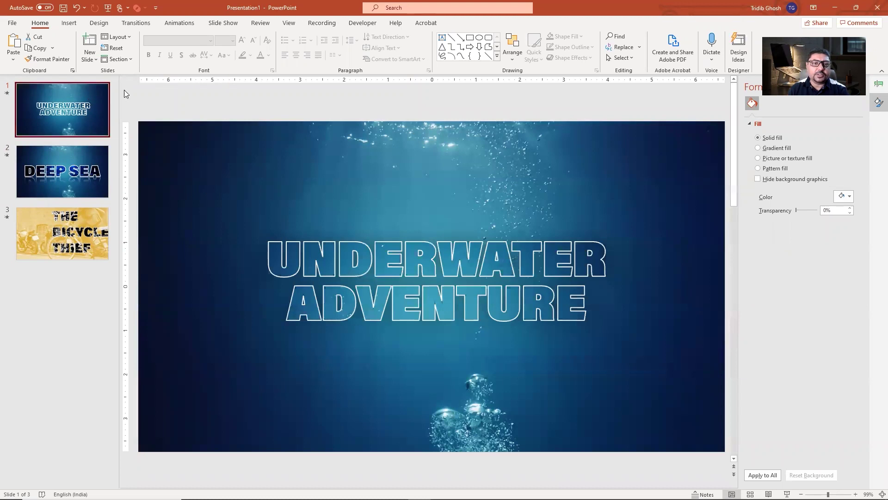
mouse_move(538, 142)
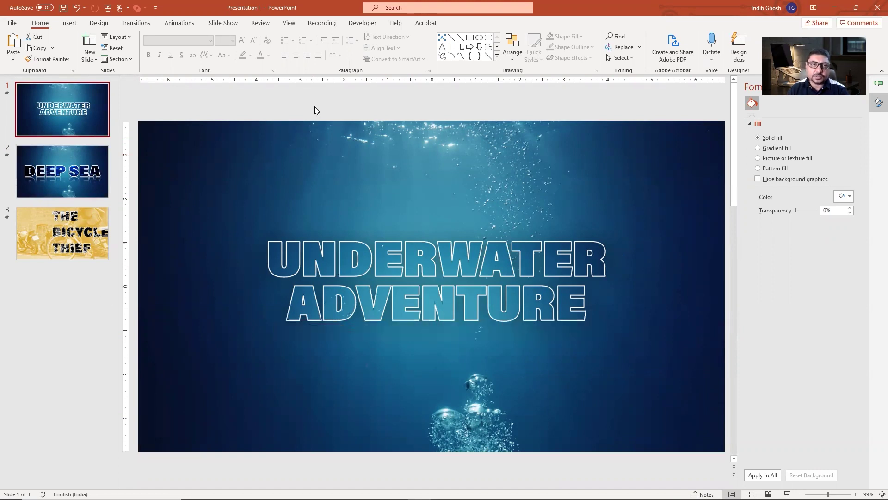
mouse_move(303, 253)
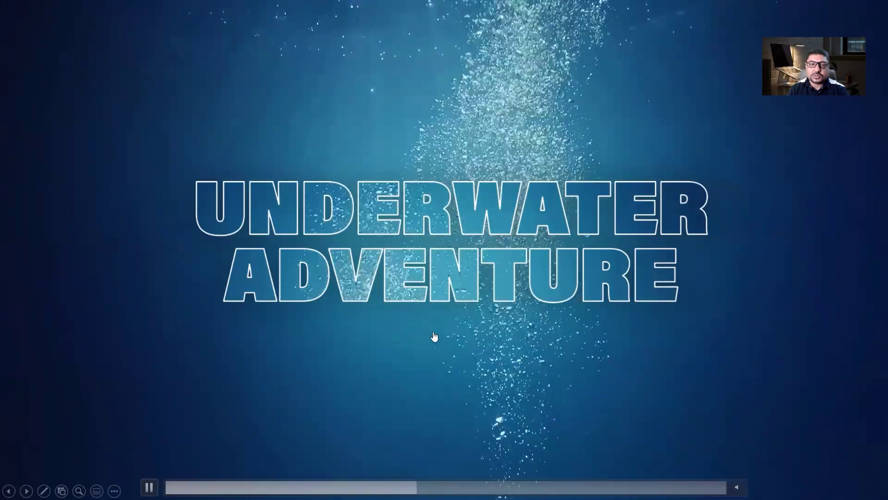
mouse_move(395, 244)
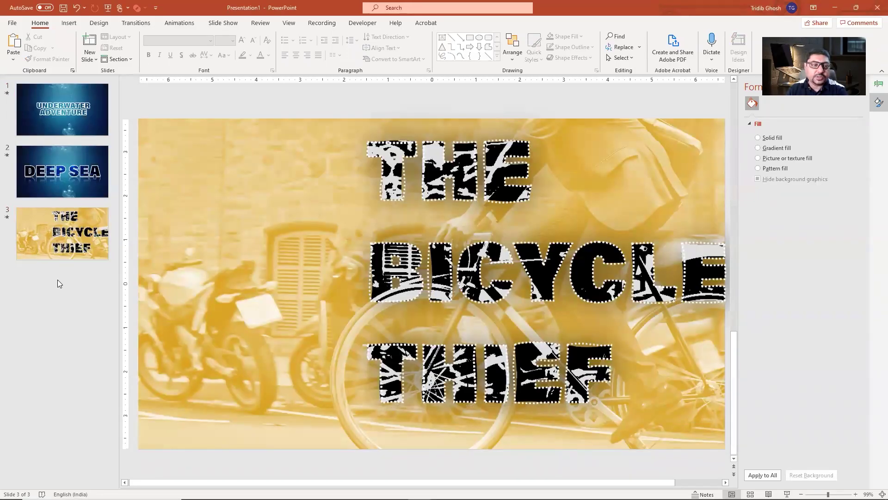
- Add a new slide after slide 3 and insert the dark-blue underwater bubbles stock video
key("Return")
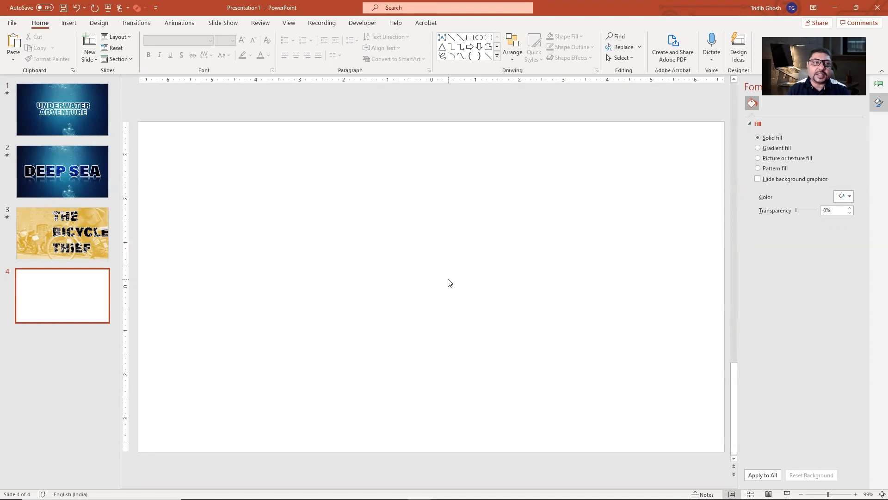
left_click(69, 23)
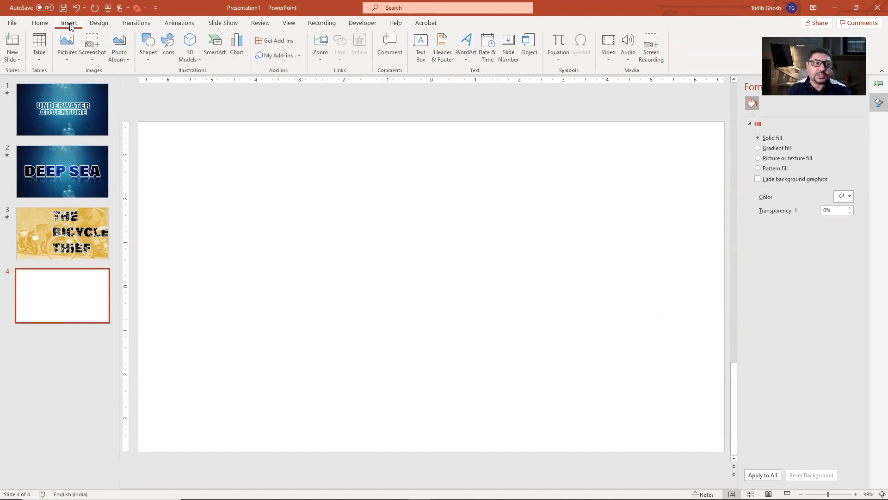
left_click(611, 44)
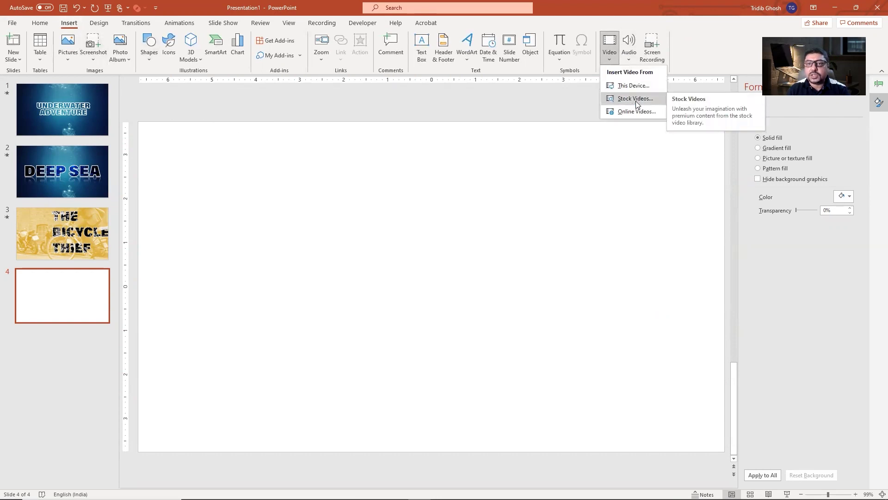
left_click(637, 102)
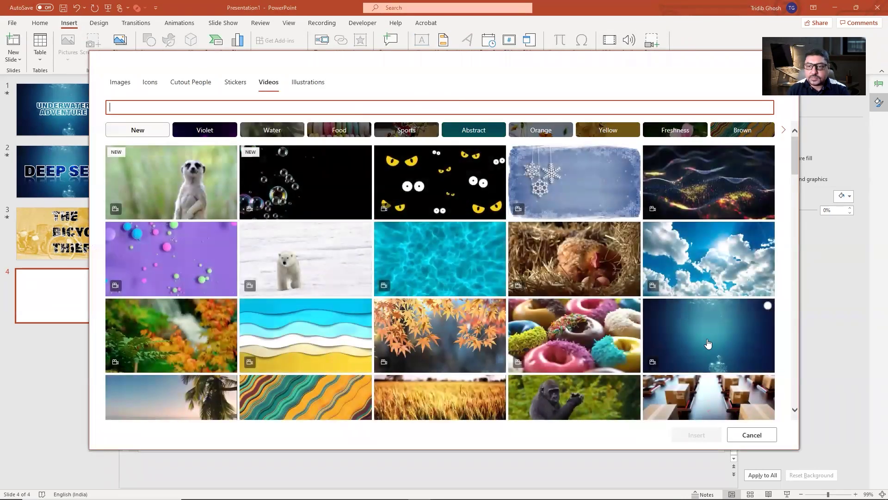
left_click(710, 345)
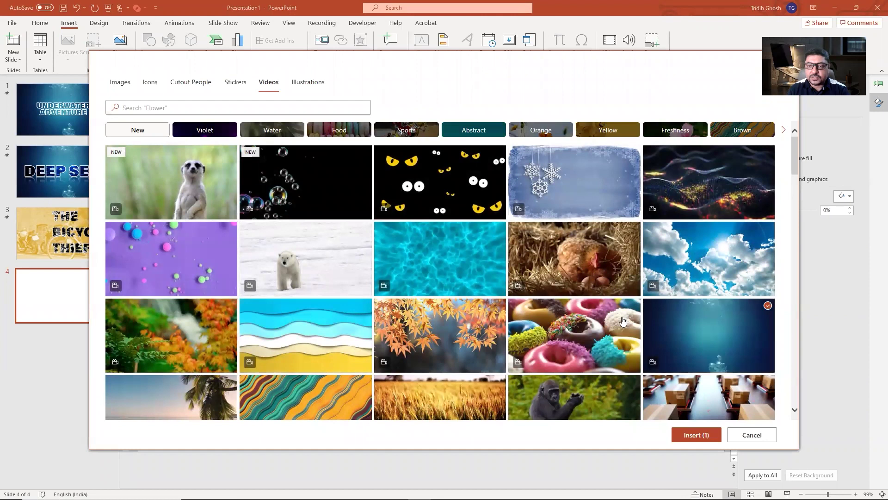
left_click(697, 435)
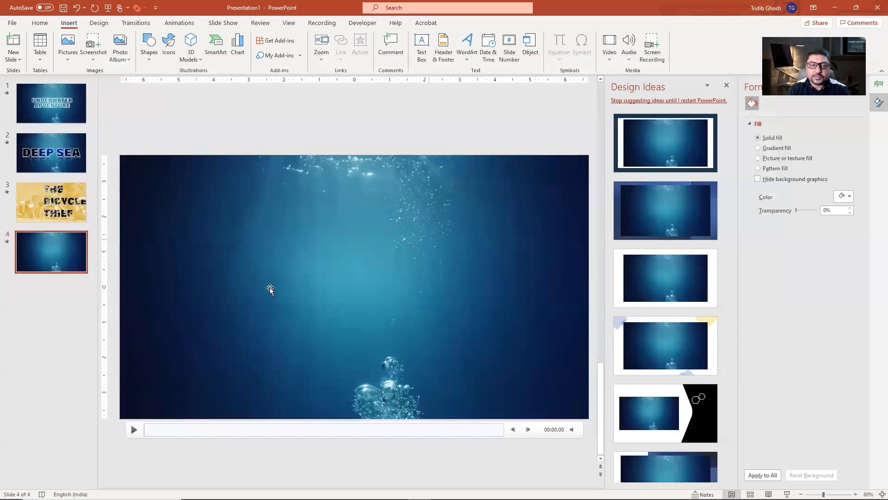
- Preview the inserted video, close the Design Ideas pane, and reselect the video
left_click(134, 430)
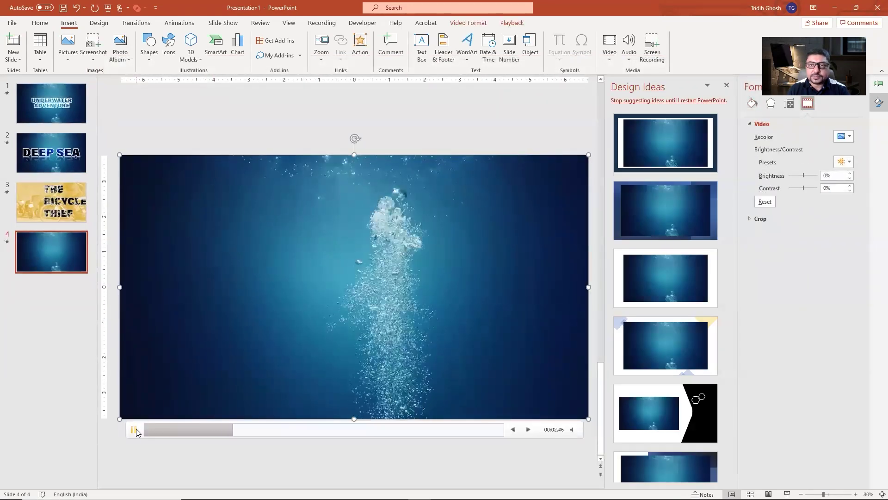
left_click(136, 429)
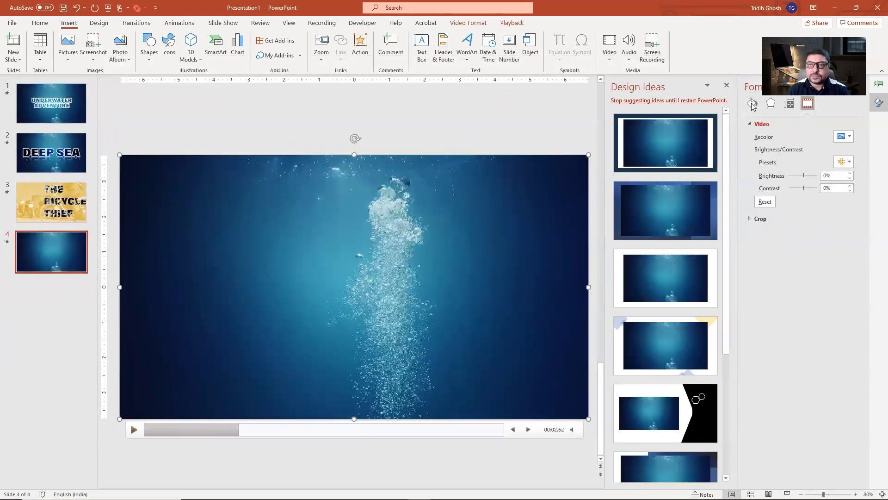
left_click(727, 87)
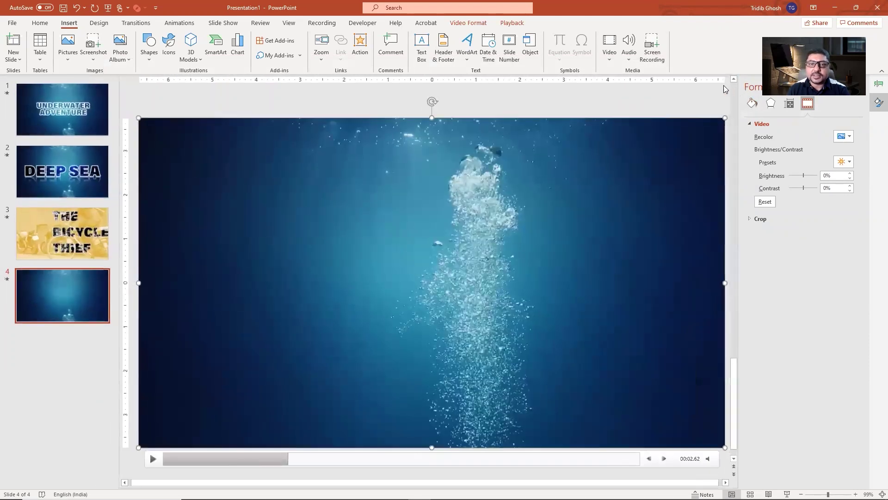
left_click(513, 95)
left_click(458, 187)
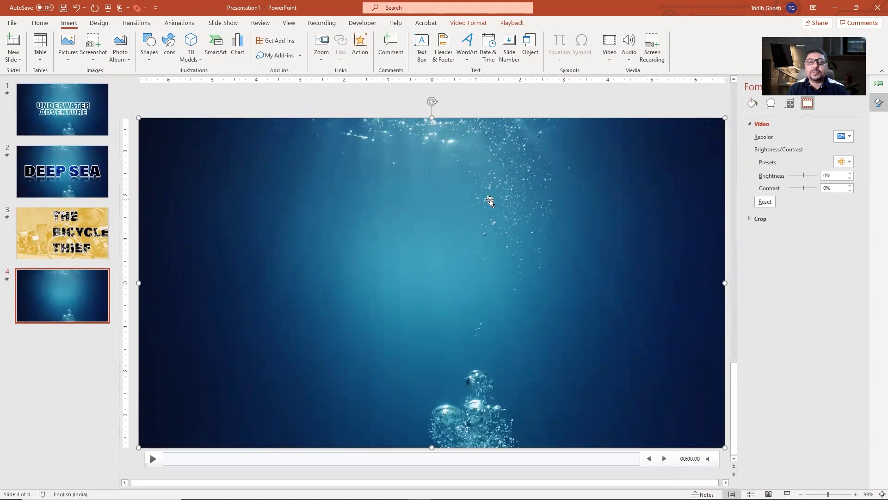
- Trim the underwater video so its End Time is 00:10.00
left_click(513, 23)
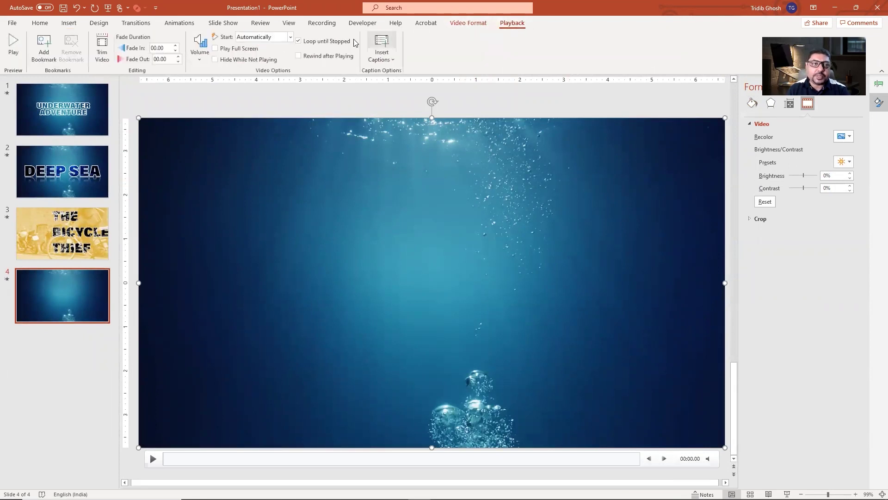
left_click(103, 46)
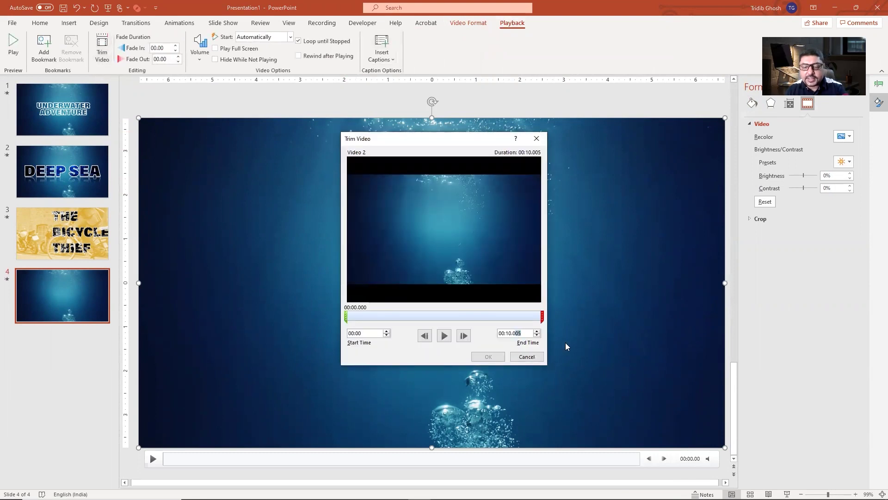
type("0")
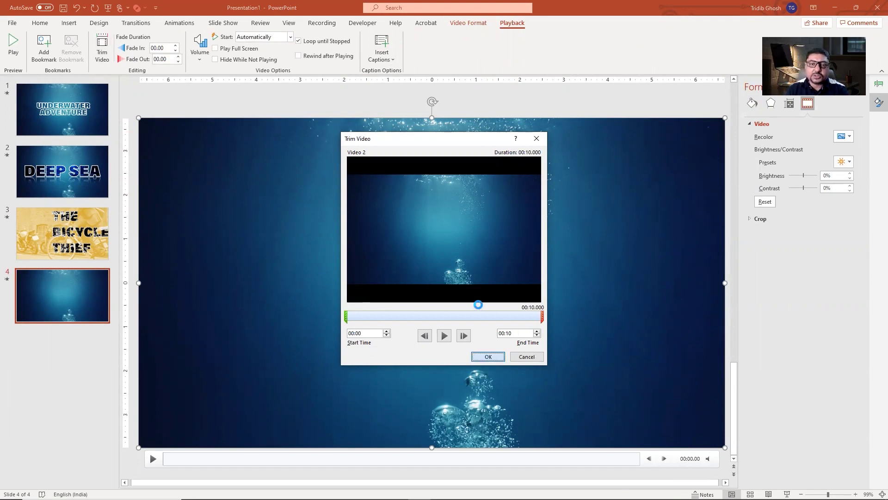
key("Return")
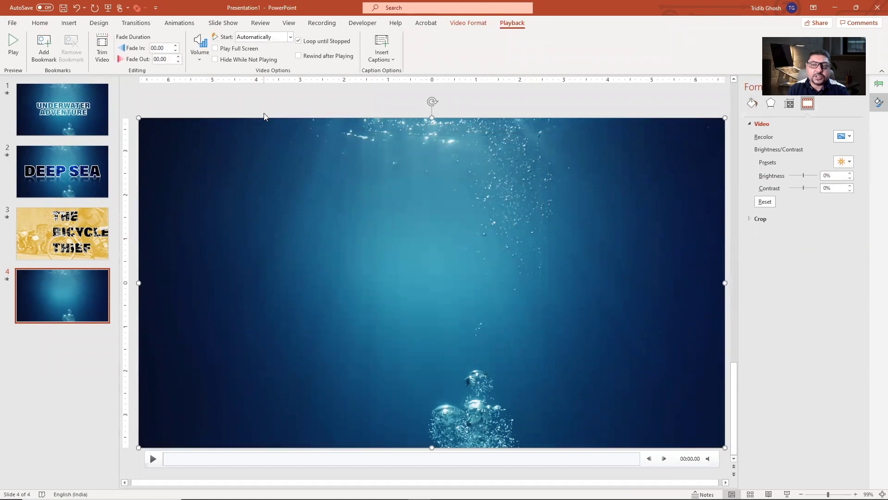
- In the Animation Pane, delete the underwater video's Play animation and reselect the video
left_click(178, 26)
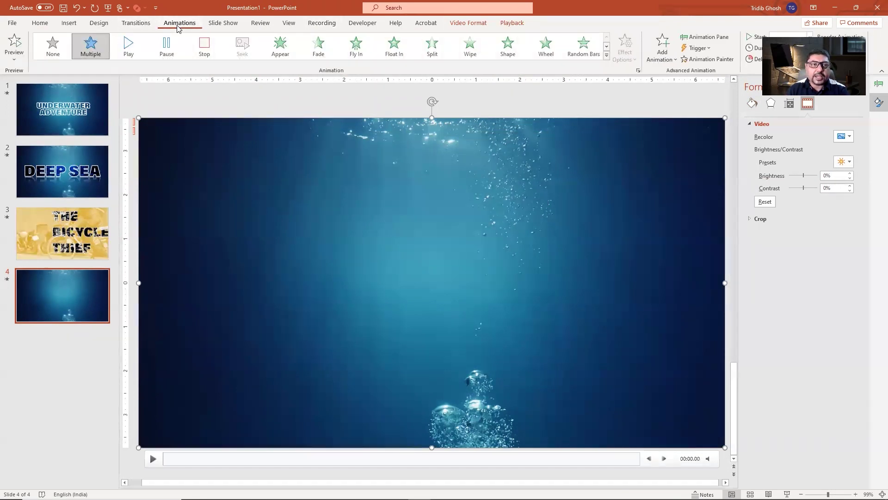
left_click(702, 40)
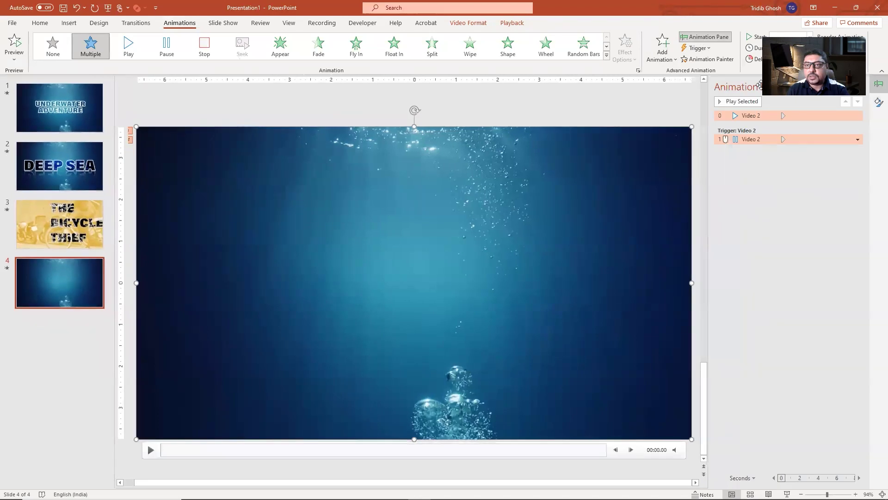
left_click(823, 117)
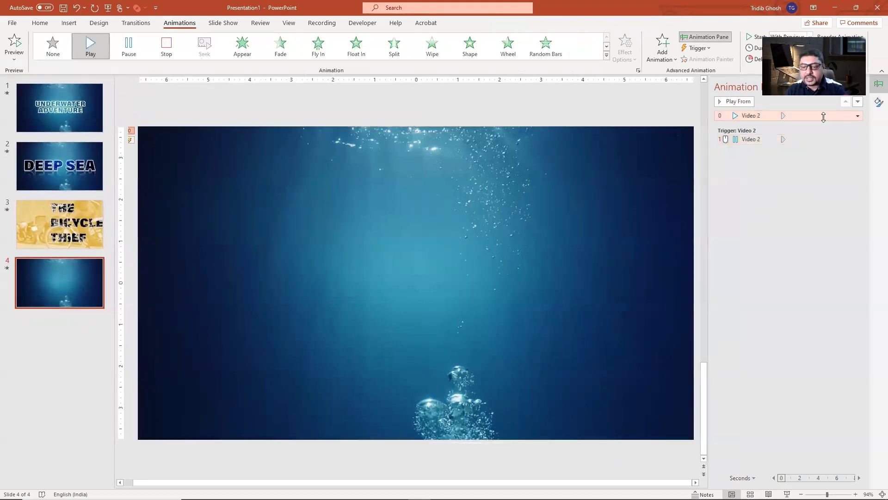
key("Delete")
key("Delete")
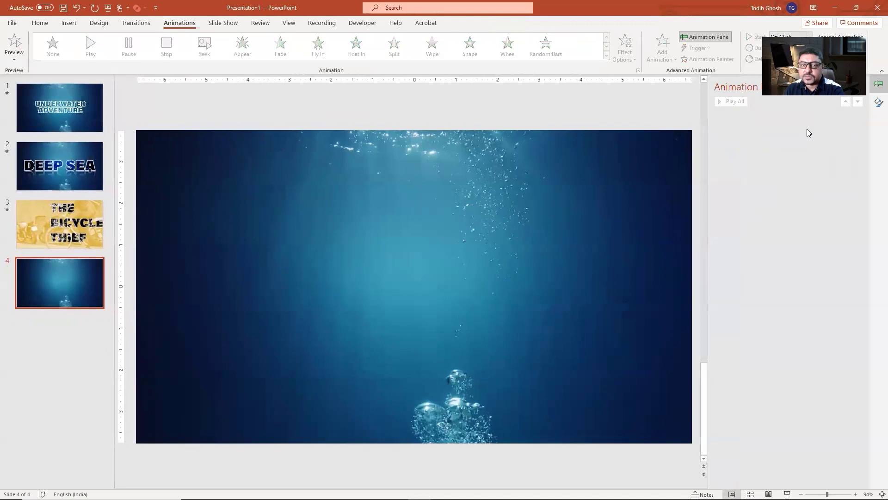
mouse_move(590, 135)
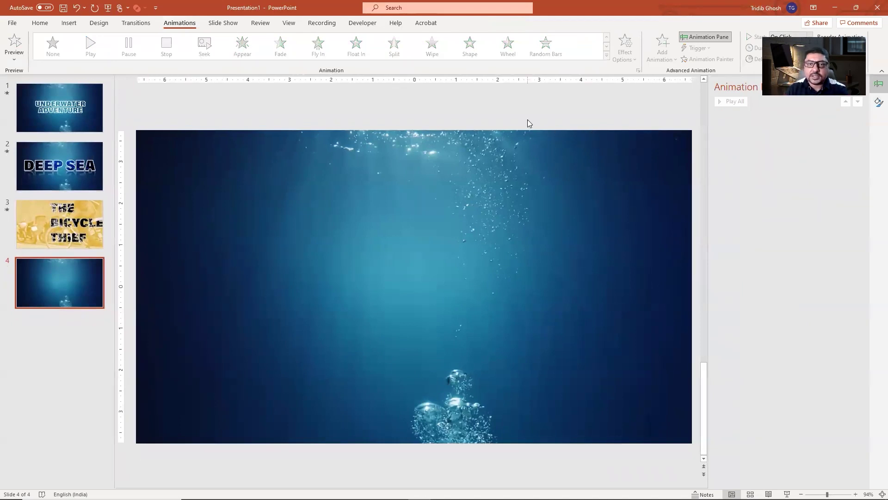
left_click(506, 144)
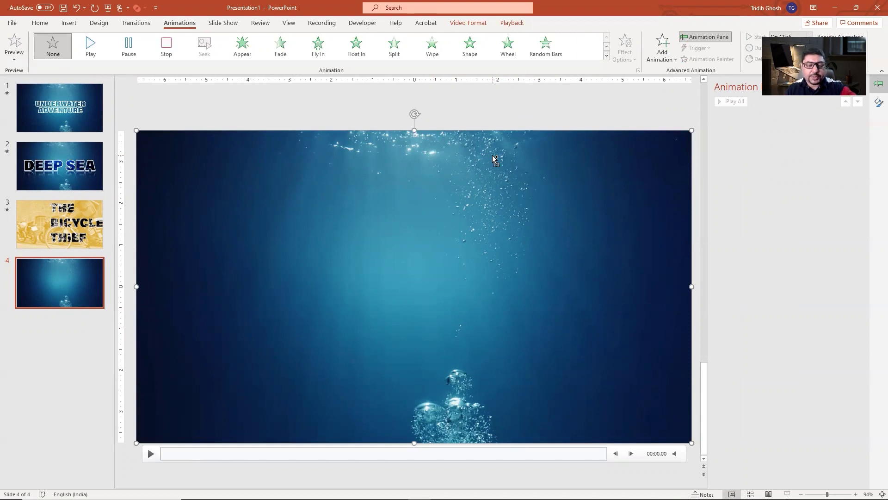
- Paste a second copy of the video and align it to fill the slide
key("ctrl+v")
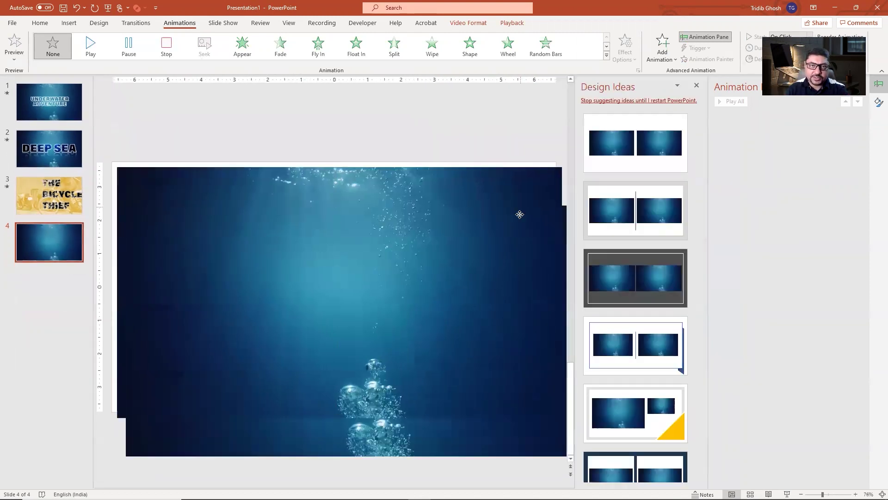
left_click_drag(505, 201, 418, 171)
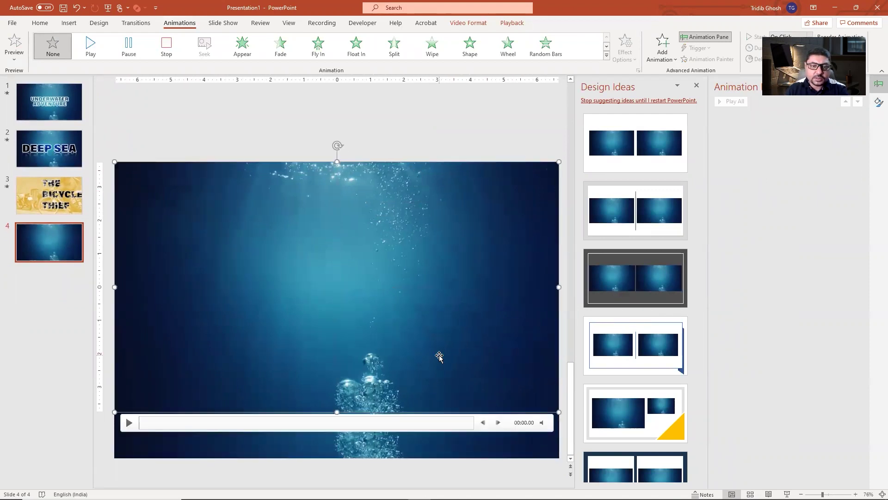
left_click(240, 454)
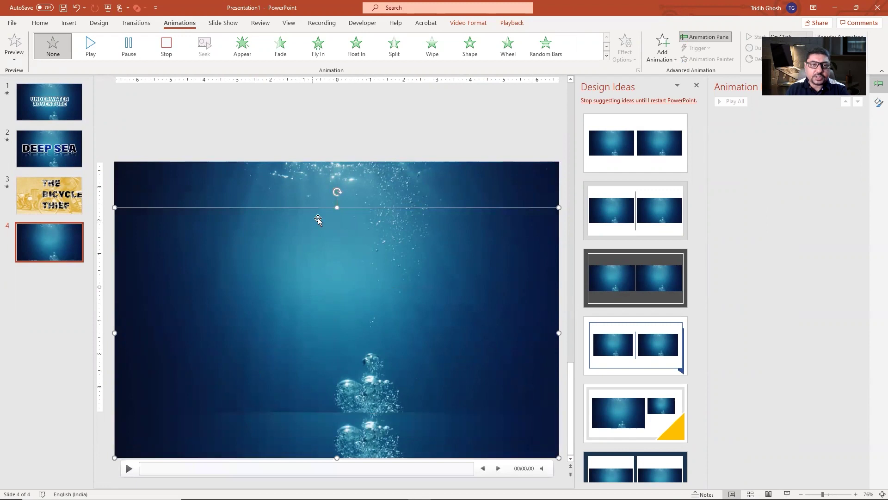
left_click_drag(417, 214, 418, 193)
left_click_drag(472, 452, 474, 406)
left_click(697, 85)
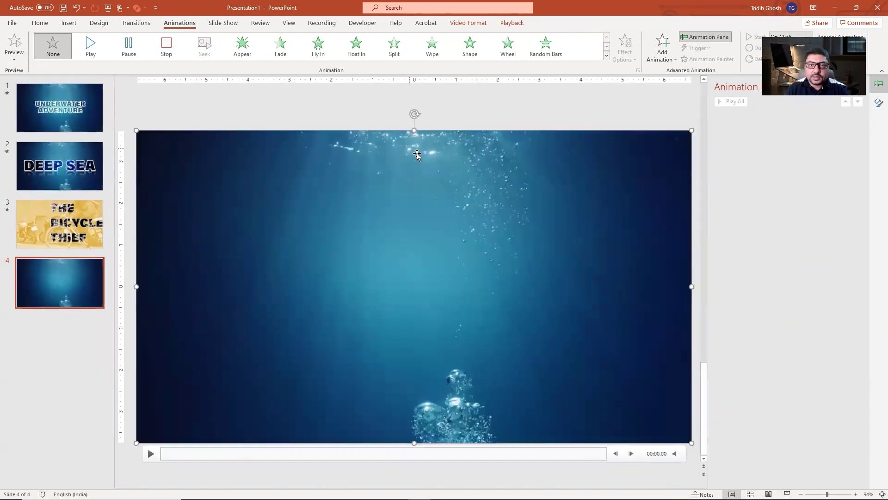
left_click_drag(426, 156, 454, 154)
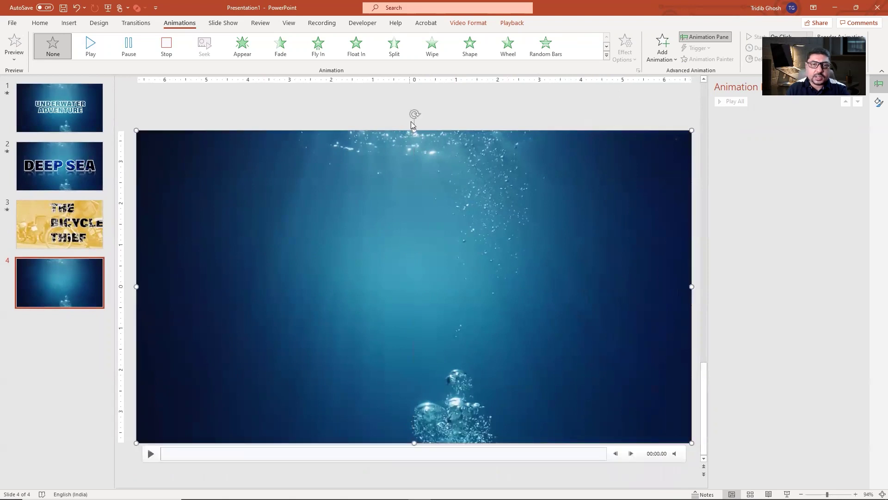
- Rotate the bubbles video 180° and drag it back to cover the whole slide
left_click_drag(415, 114, 415, 314)
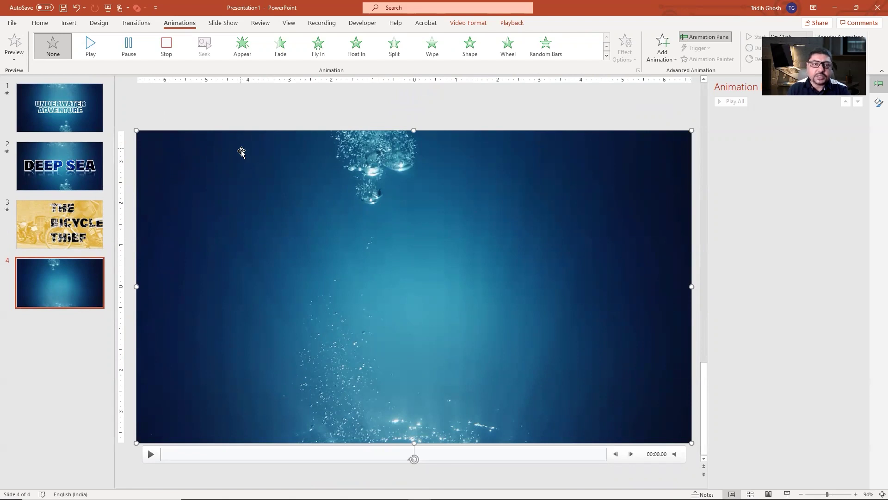
left_click_drag(242, 148, 242, 240)
scroll(345, 145, "down", 1)
left_click_drag(303, 257, 299, 182)
left_click(198, 124)
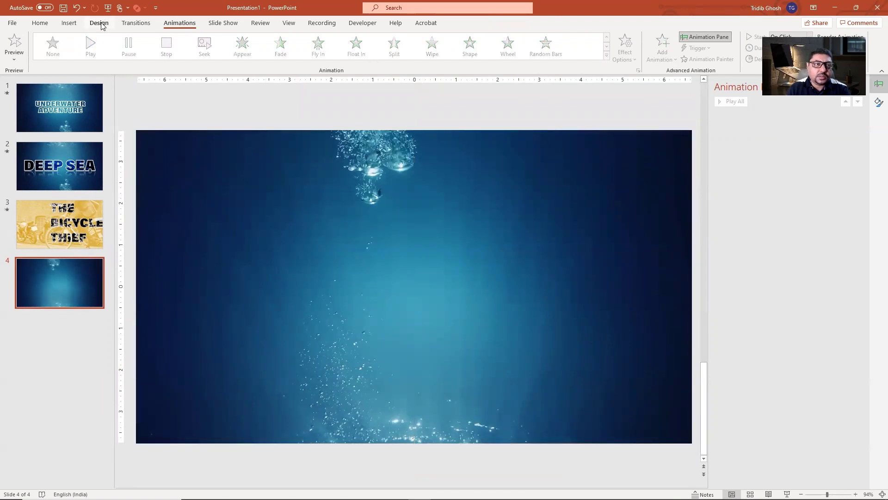
- Draw a text box across the slide's middle reading UNDERWATER ADVENTURE and select its text
left_click(68, 23)
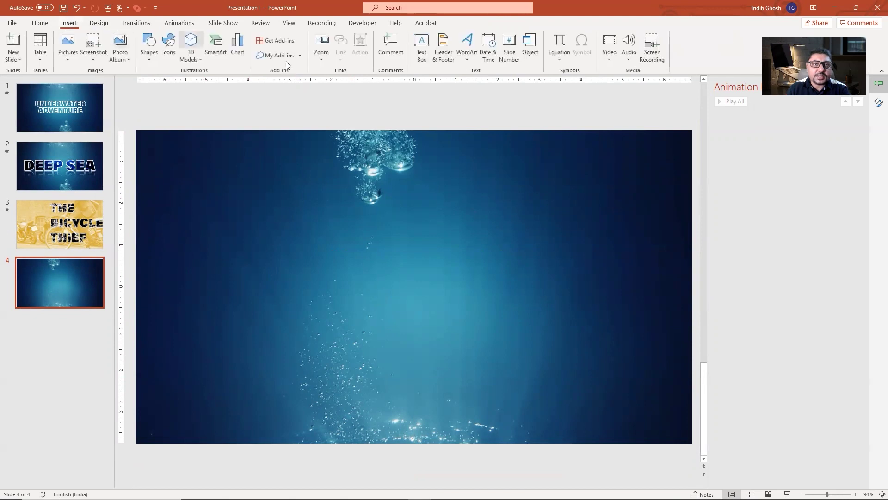
left_click(422, 46)
left_click_drag(226, 236, 616, 354)
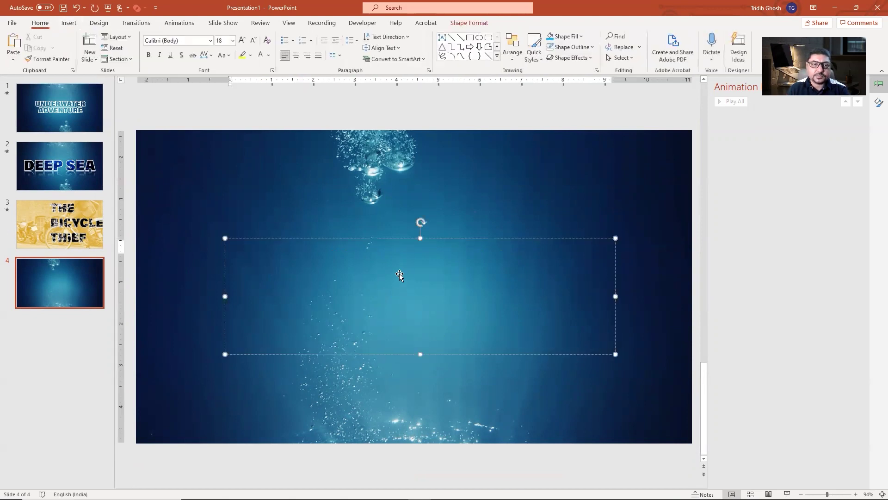
type("UNDERWATER")
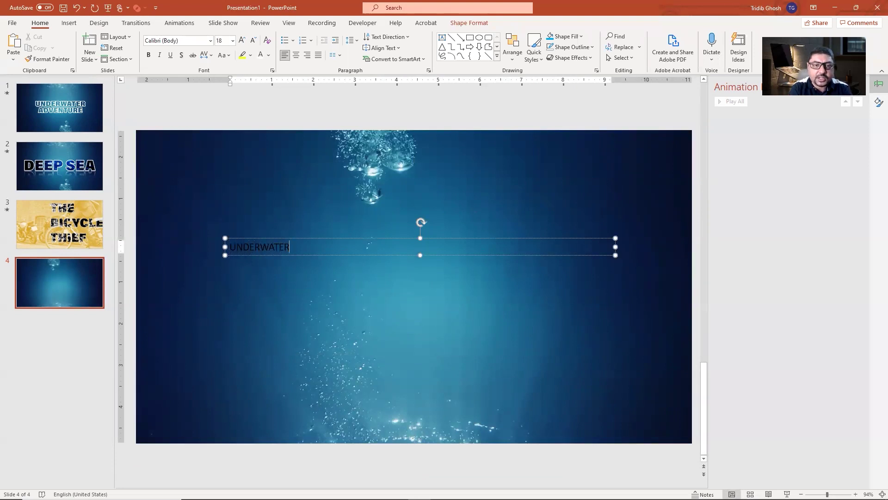
type(" ADVEN")
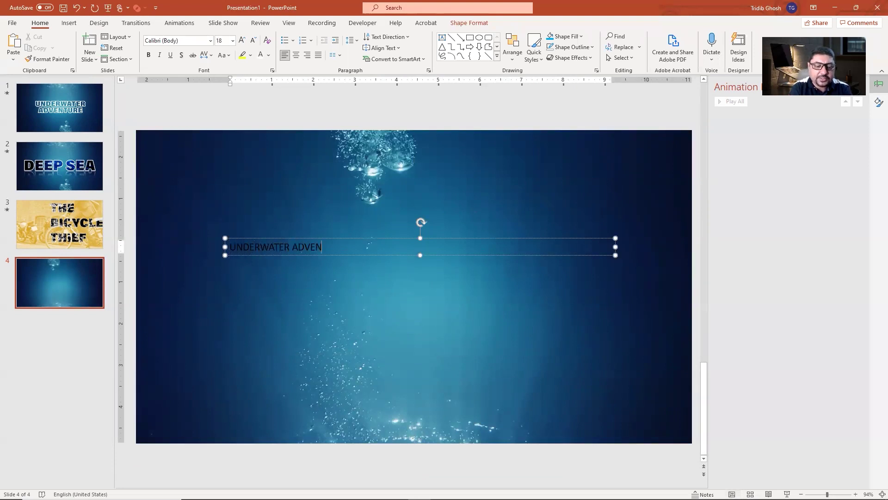
type("TURE")
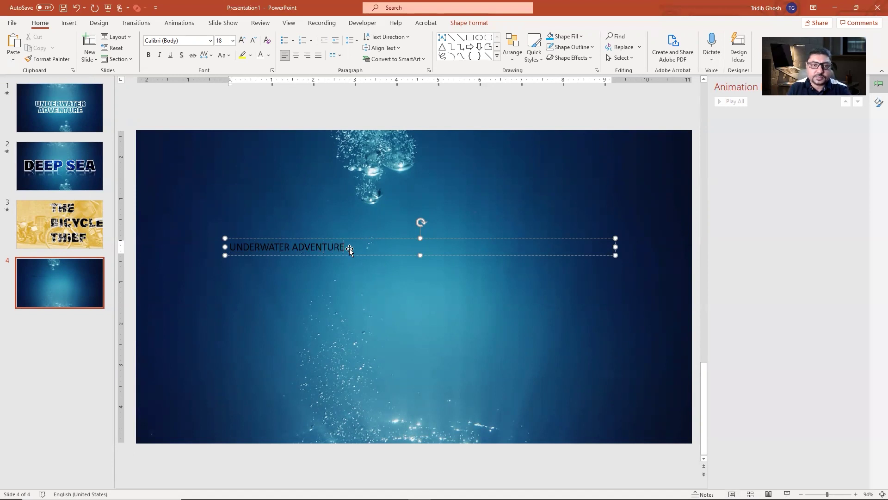
left_click_drag(345, 247, 228, 246)
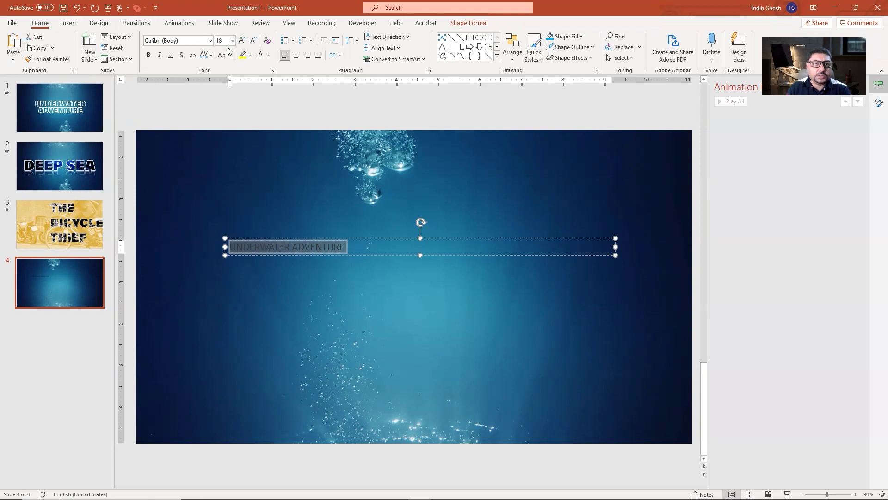
- Apply Acumin Pro SemiCondensed UltBlk to the title and enlarge it with Grow Font
left_click(211, 40)
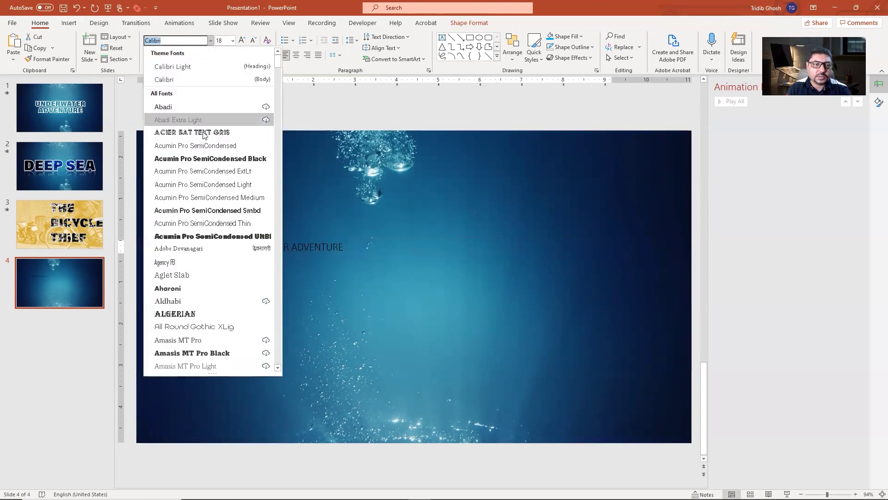
left_click(210, 236)
left_click(242, 41)
left_click(242, 41)
left_click(242, 40)
left_click(242, 40)
left_click(242, 40)
left_click(242, 40)
left_click(242, 41)
left_click(242, 41)
left_click(242, 40)
left_click(242, 41)
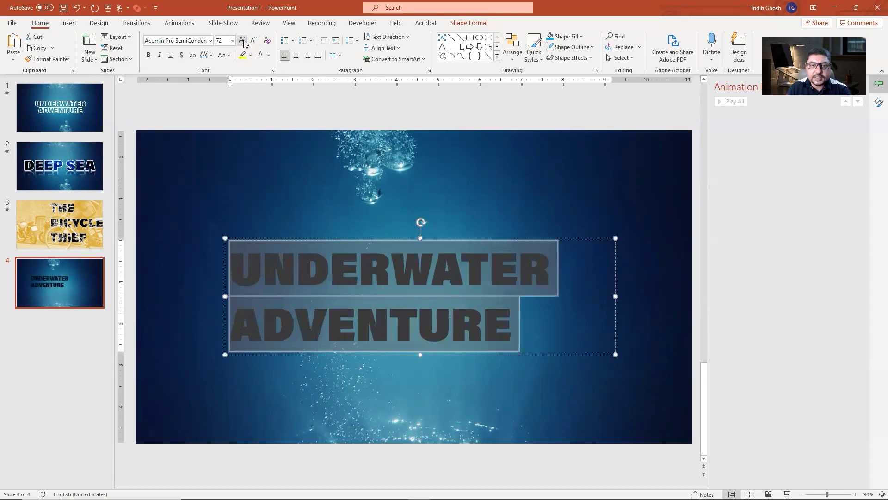
left_click(242, 40)
left_click(242, 41)
left_click(242, 40)
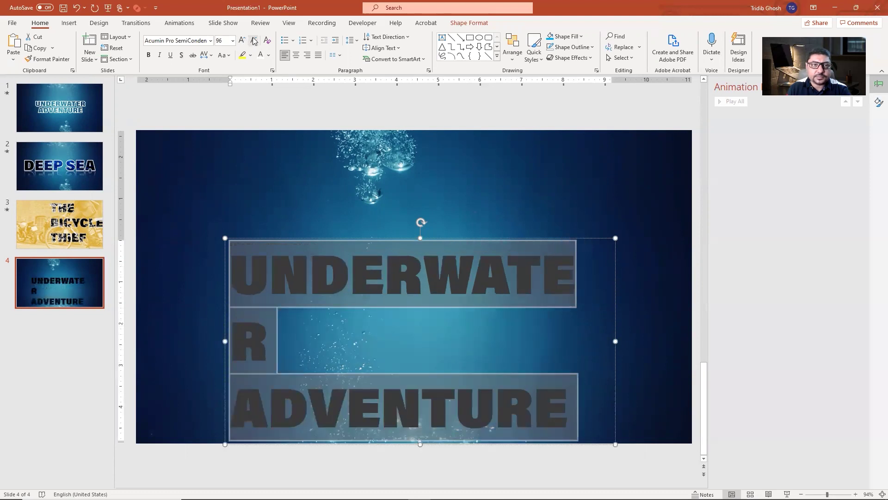
left_click(255, 41)
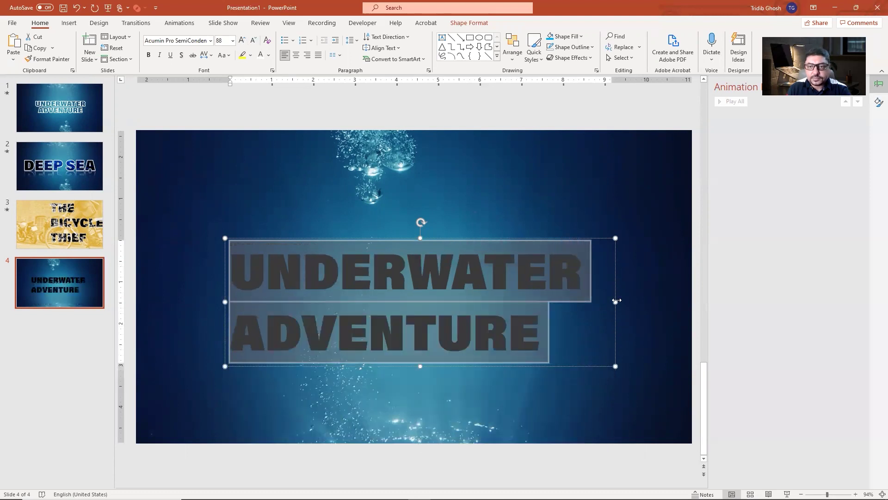
left_click(656, 305)
- Widen the title box, centre the text at 115 pt, and move it up the slide
left_click(606, 307)
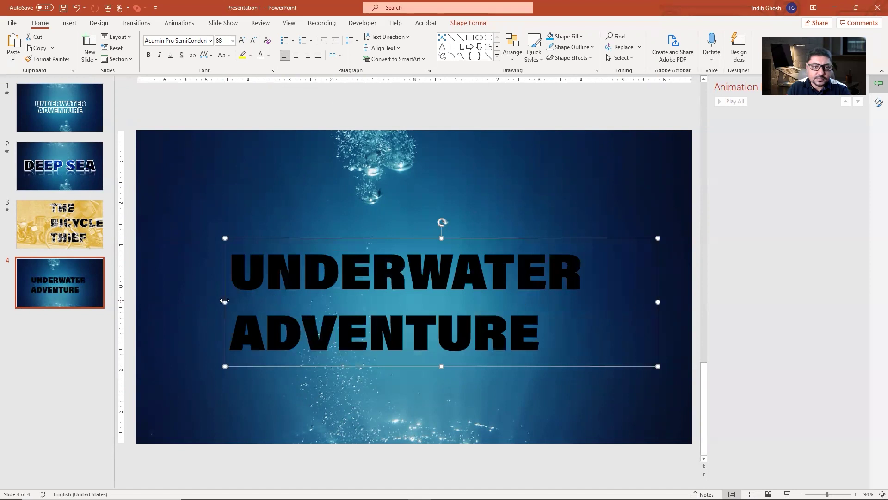
left_click_drag(225, 302, 164, 302)
left_click(296, 56)
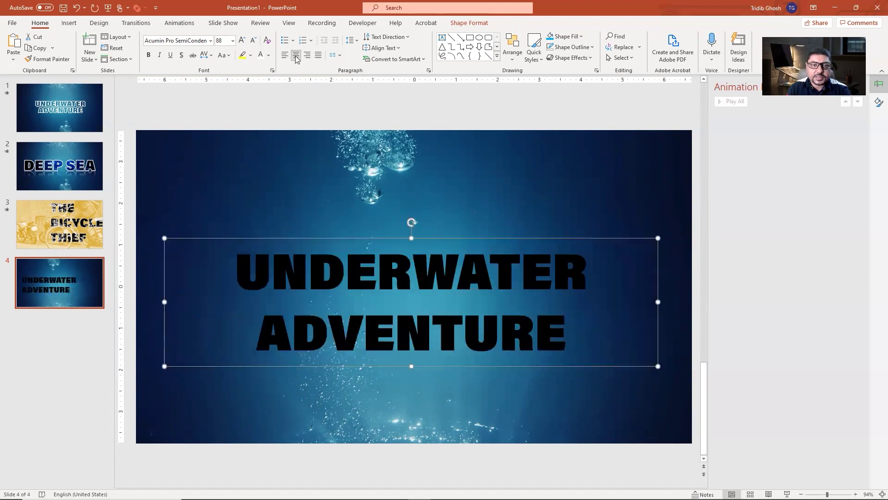
left_click(242, 41)
left_click(242, 40)
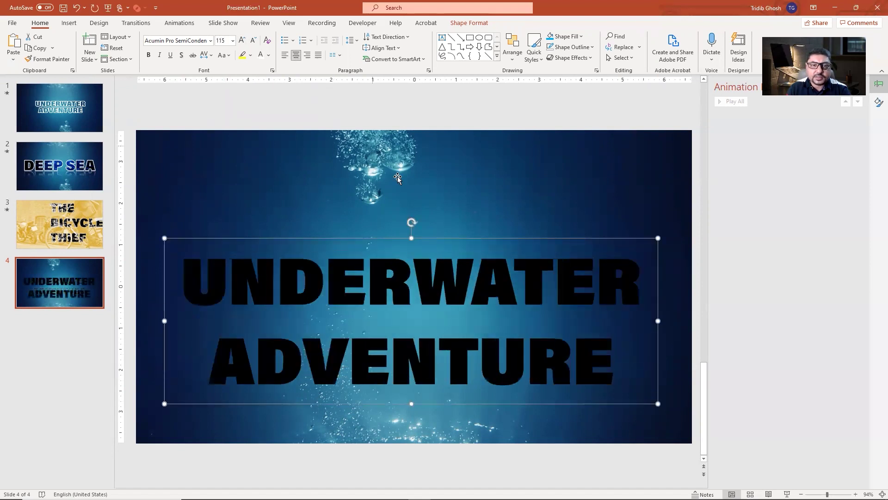
left_click_drag(359, 238, 356, 209)
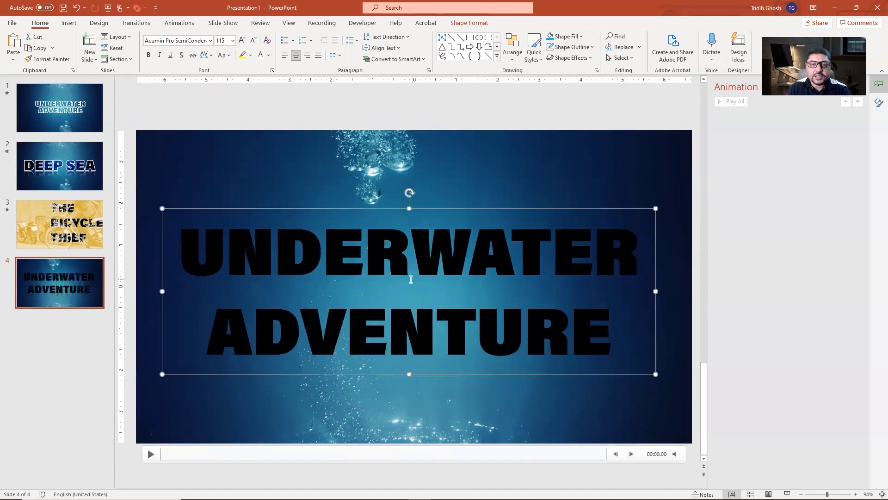
- Set the title's line spacing to Exactly 100 pt
left_click(356, 41)
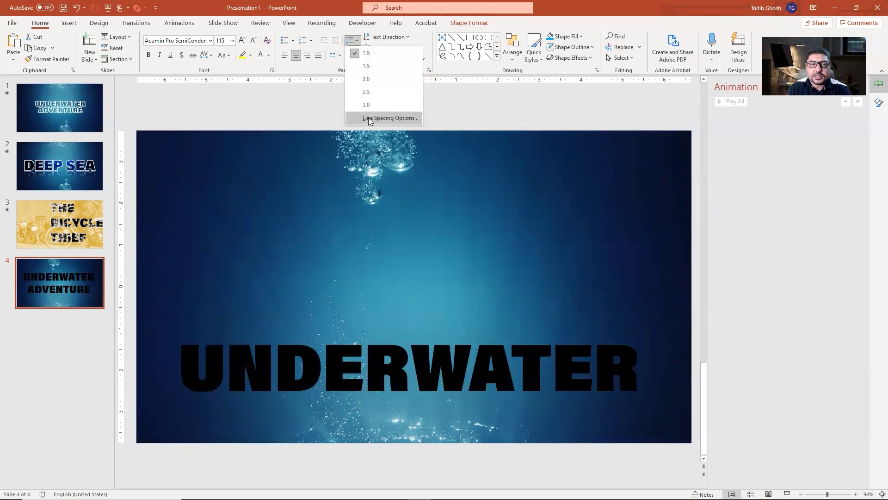
left_click(369, 117)
left_click(483, 275)
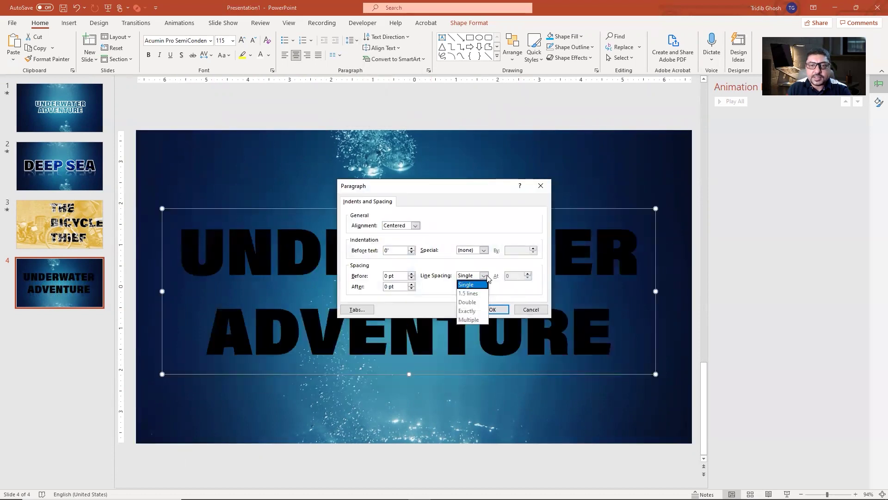
left_click(477, 310)
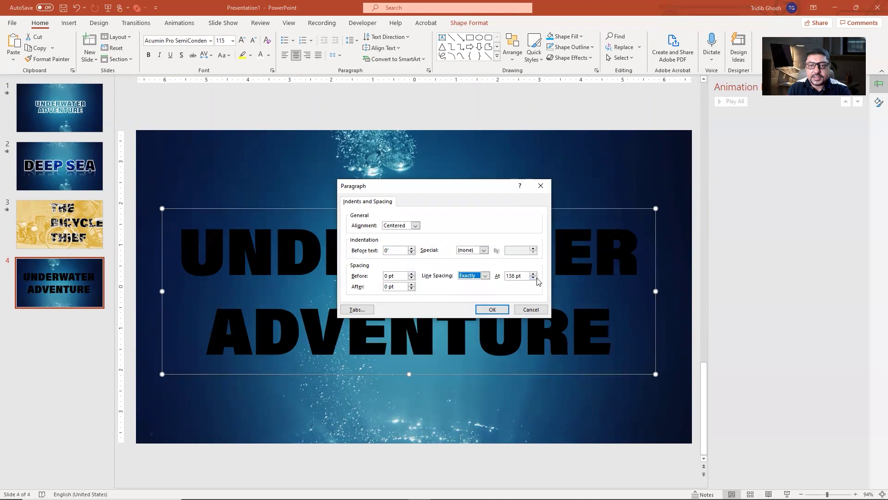
left_click(534, 279)
left_click(533, 278)
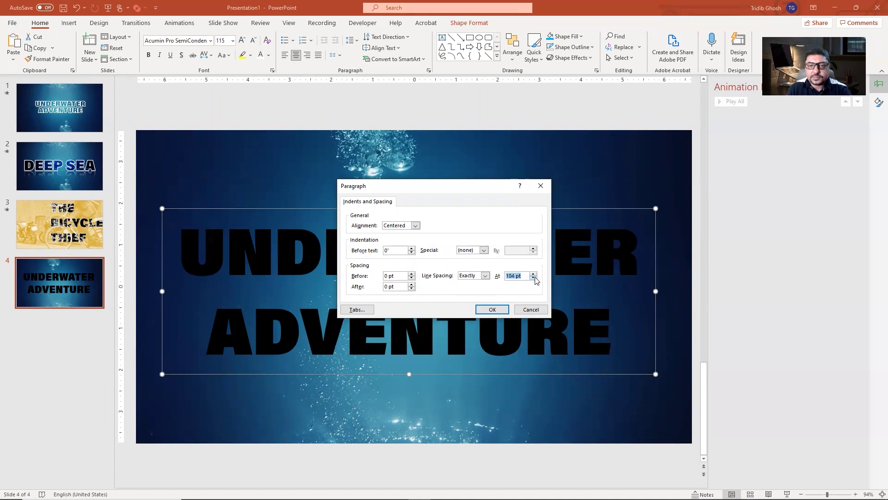
left_click(488, 306)
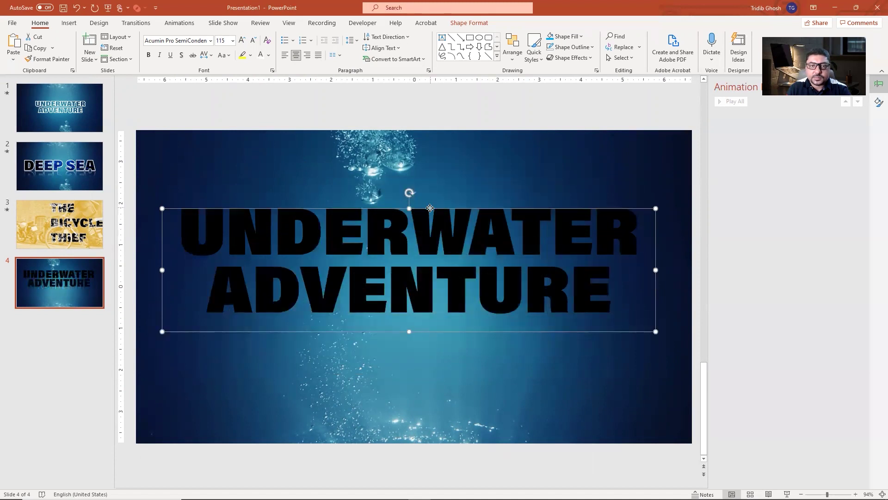
- Move the title down to the slide's centre and reselect its text box
left_click_drag(431, 211, 435, 235)
mouse_move(225, 157)
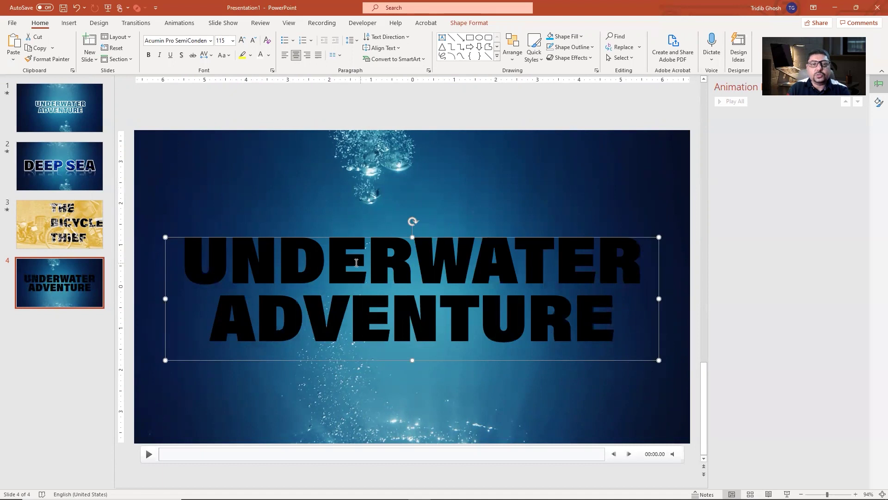
mouse_move(607, 209)
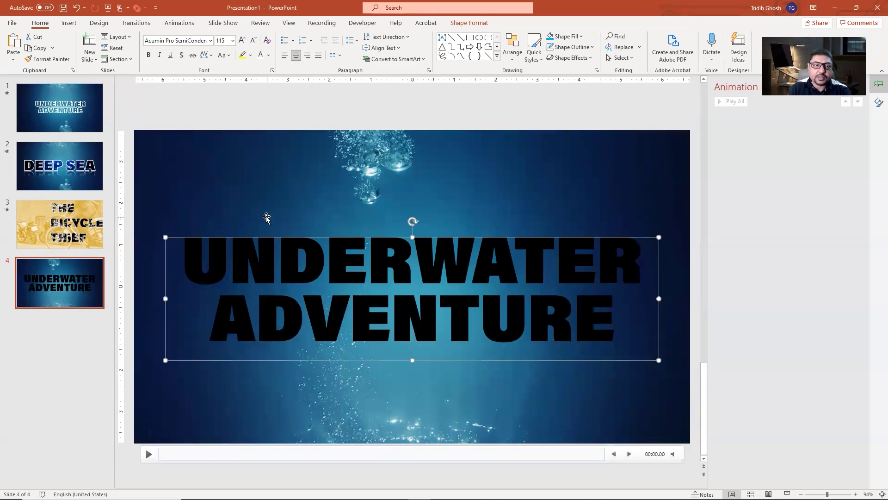
left_click(234, 170)
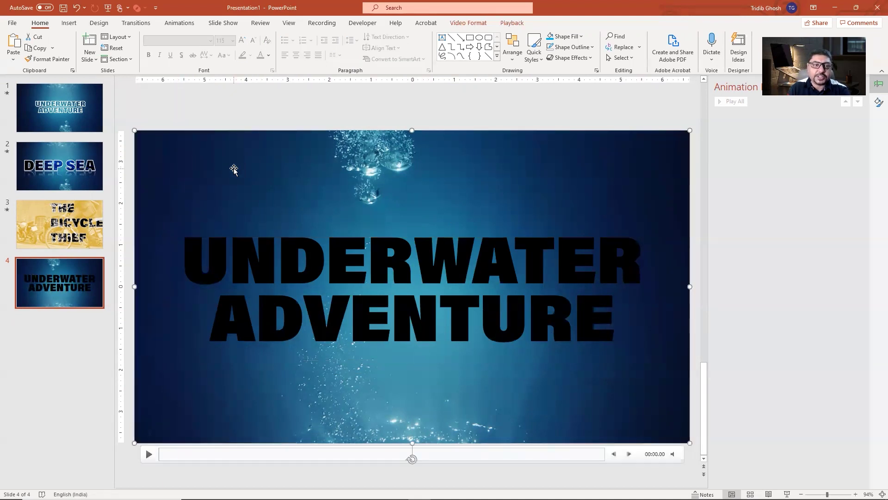
left_click(241, 251)
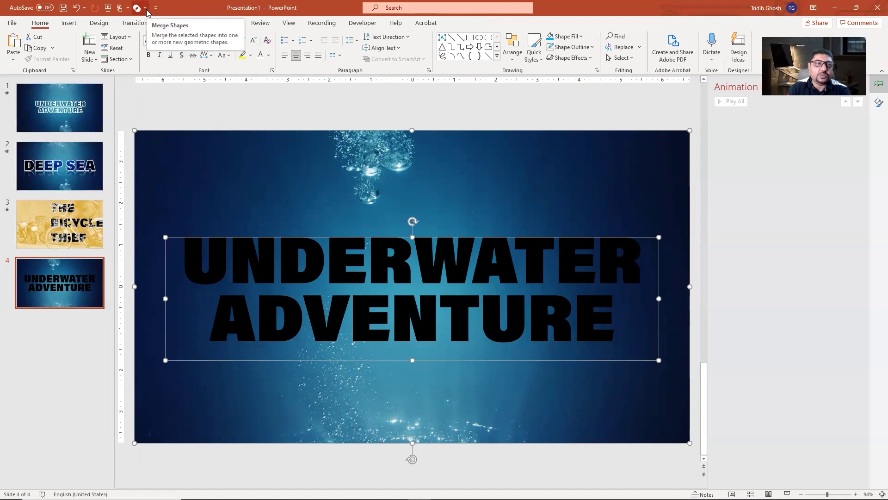
- In PowerPoint Options, add Merge Shapes from All Commands to the Quick Access Toolbar
left_click(12, 24)
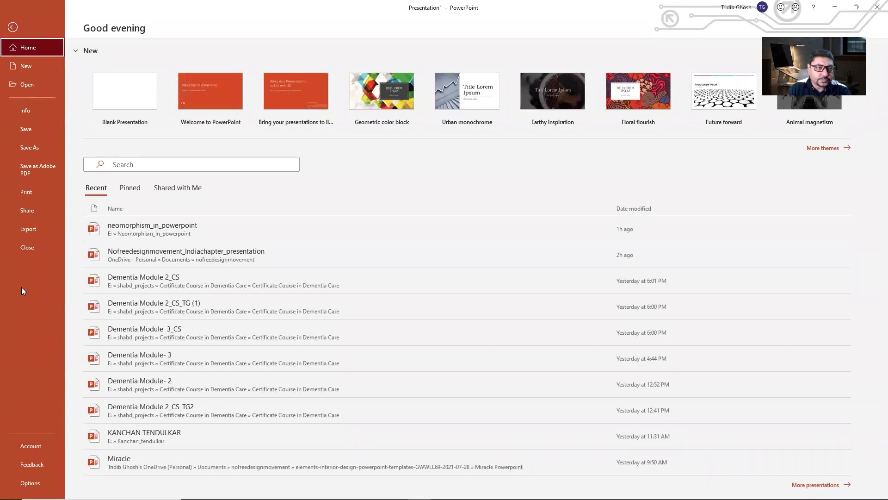
left_click(40, 482)
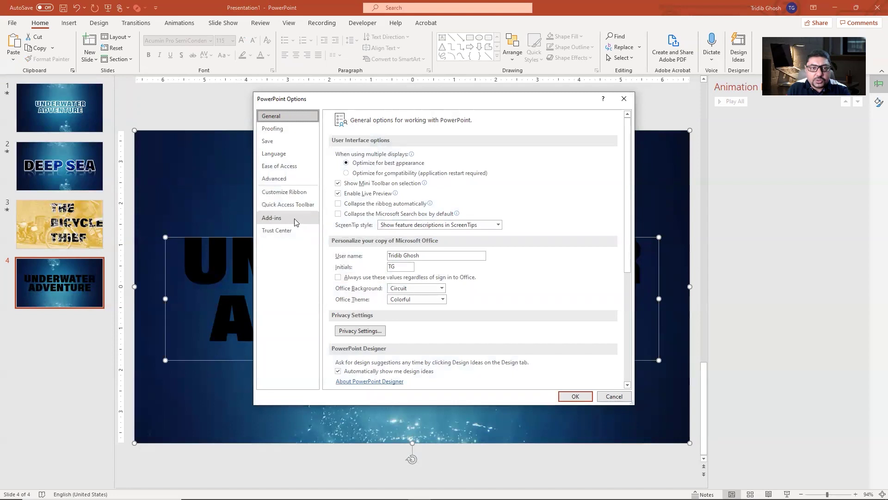
left_click(282, 206)
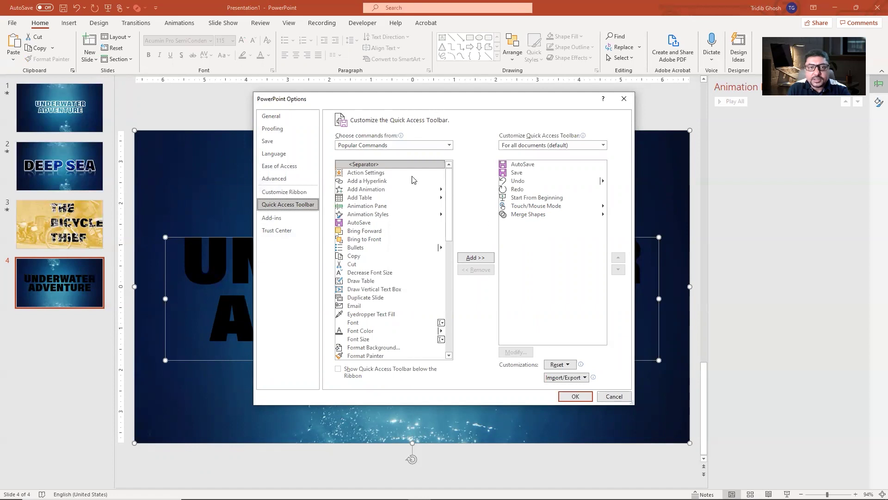
left_click(366, 146)
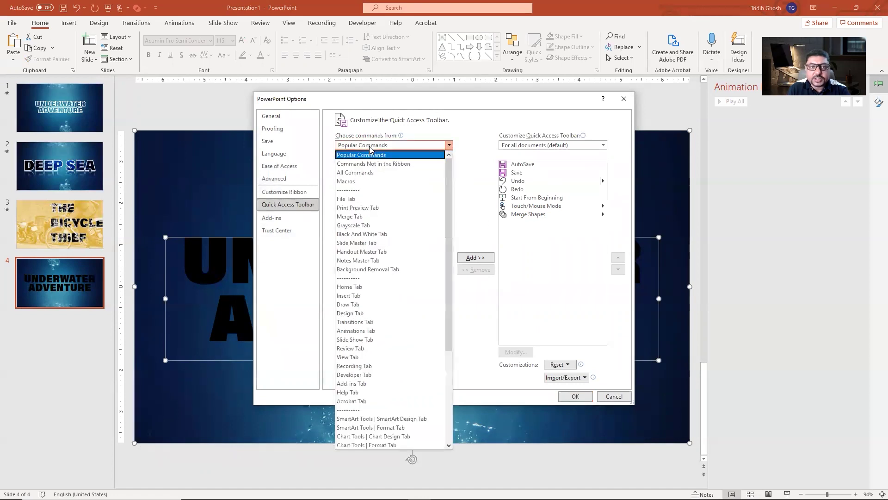
left_click(350, 174)
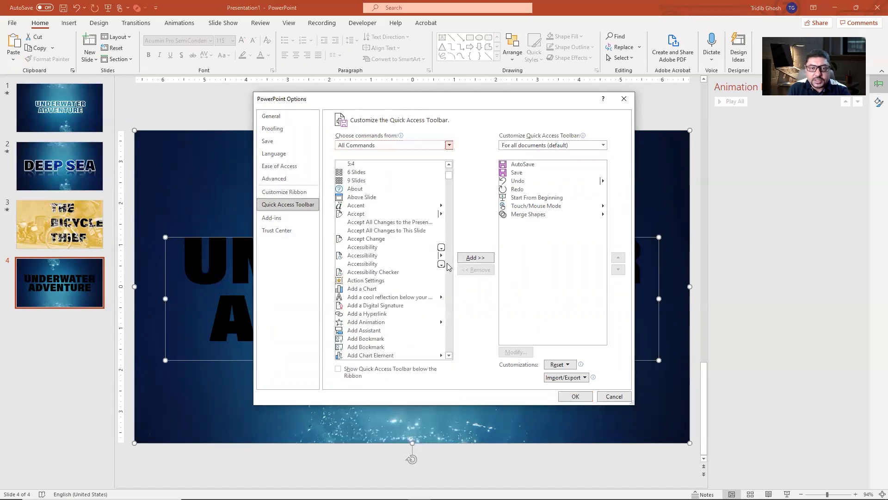
scroll(448, 299, "down", 15)
left_click_drag(447, 212, 454, 261)
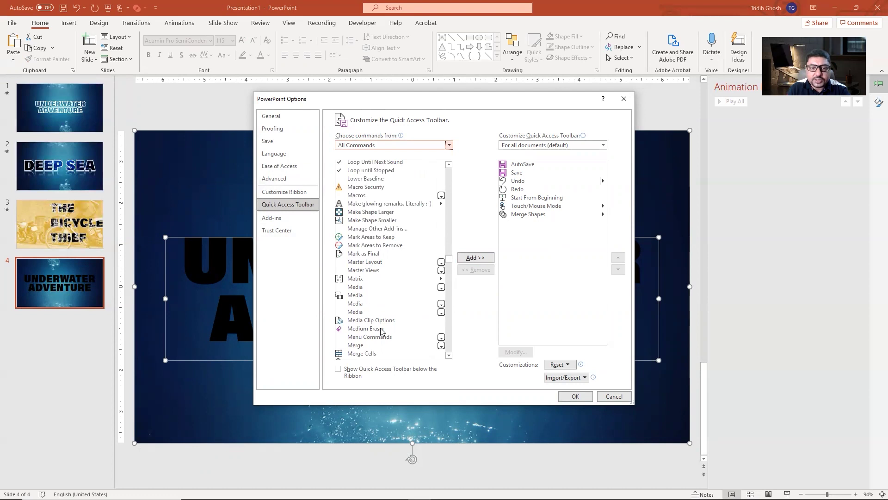
scroll(423, 357, "down", 1)
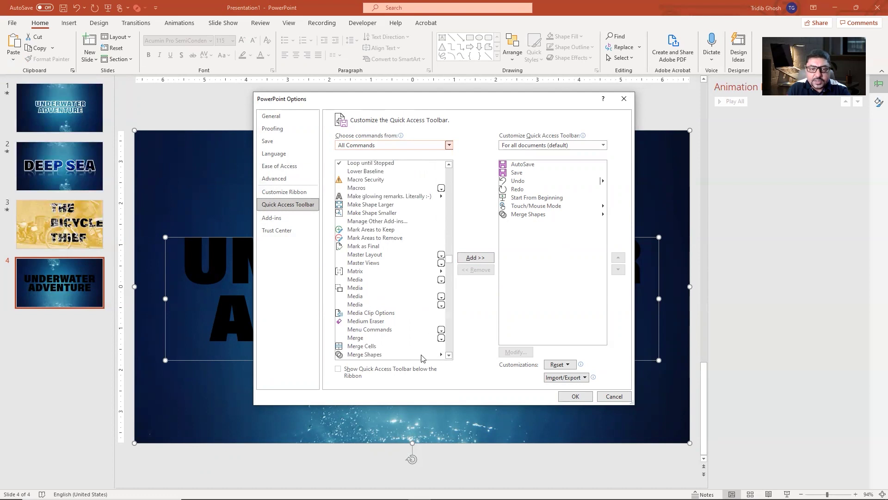
left_click(356, 355)
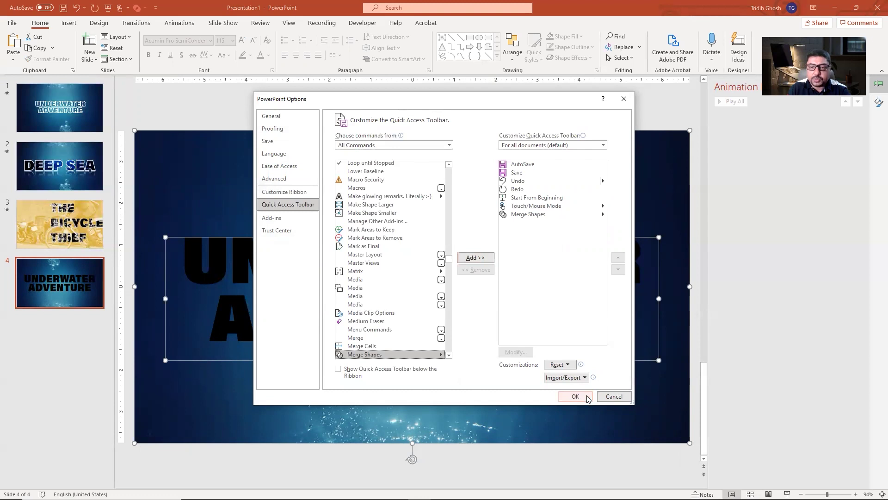
left_click(625, 399)
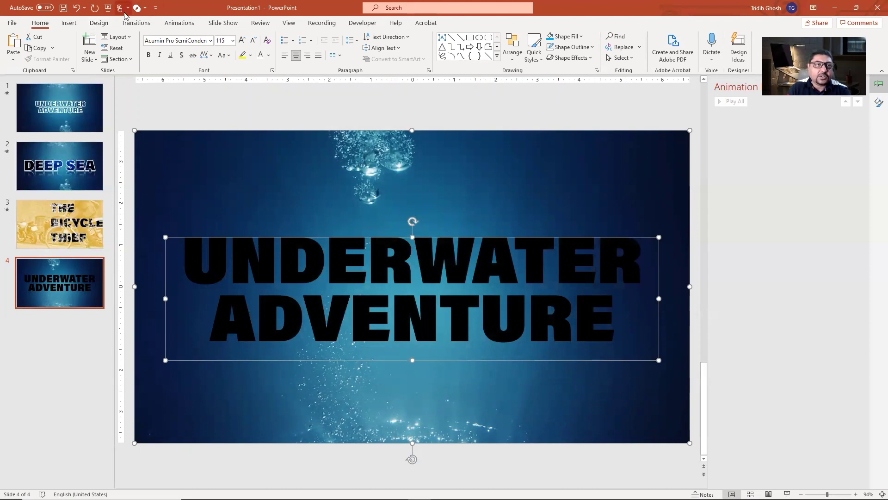
- Intersect the title with the video via Merge Shapes, verify with undo, and reselect the letter-shaped video
left_click(144, 8)
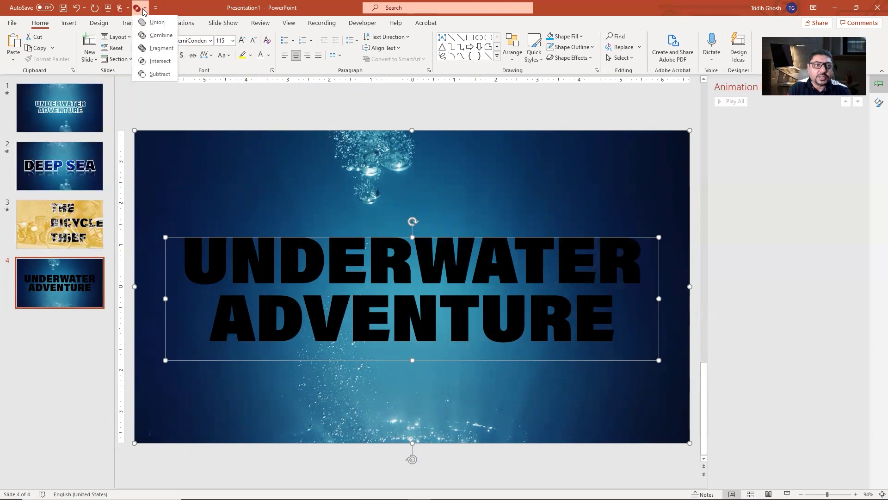
left_click(155, 63)
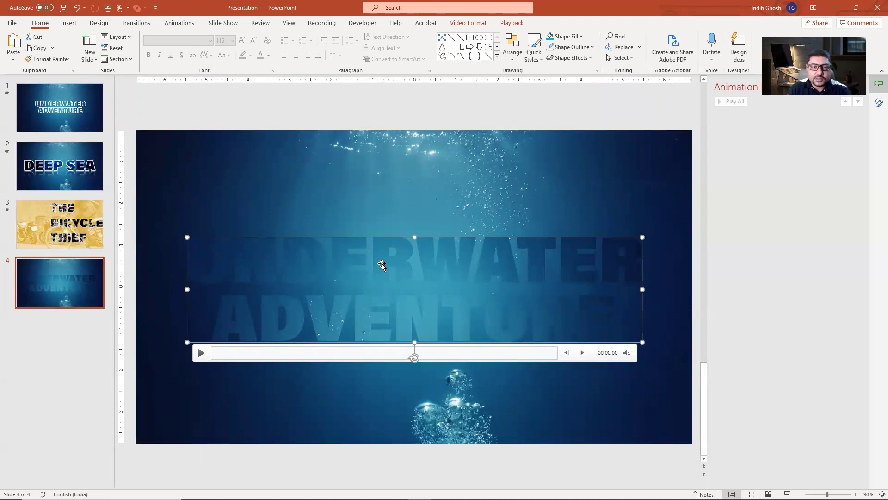
key("ctrl+z")
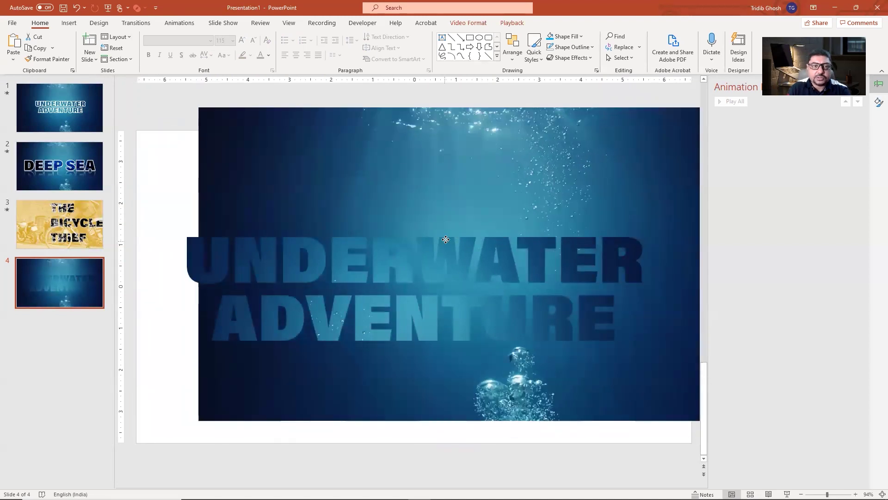
key("ctrl+z")
key("ctrl+z")
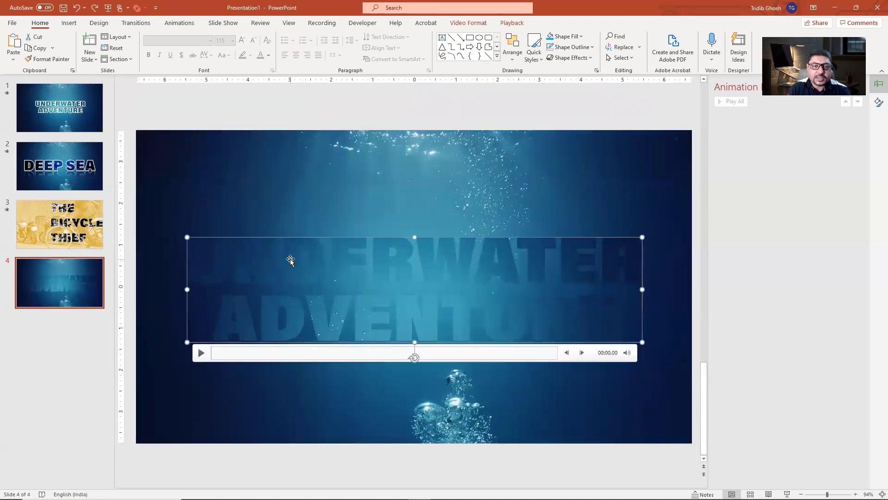
key("ctrl+z")
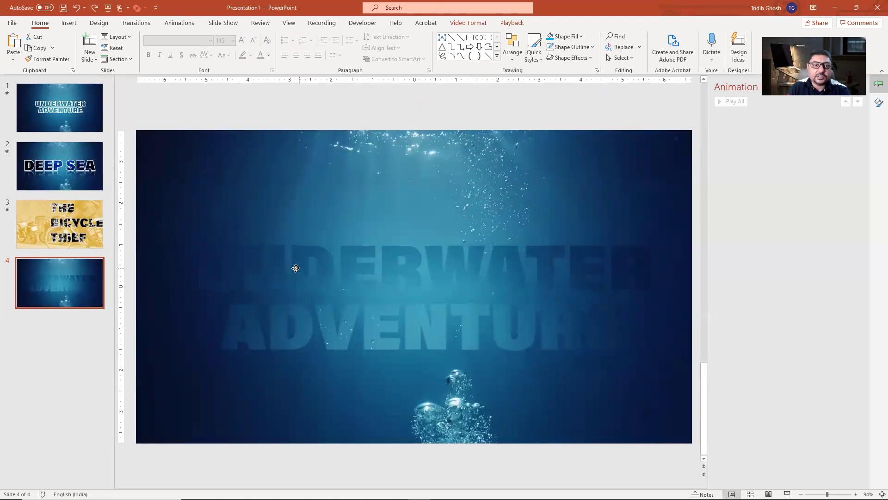
left_click(296, 268)
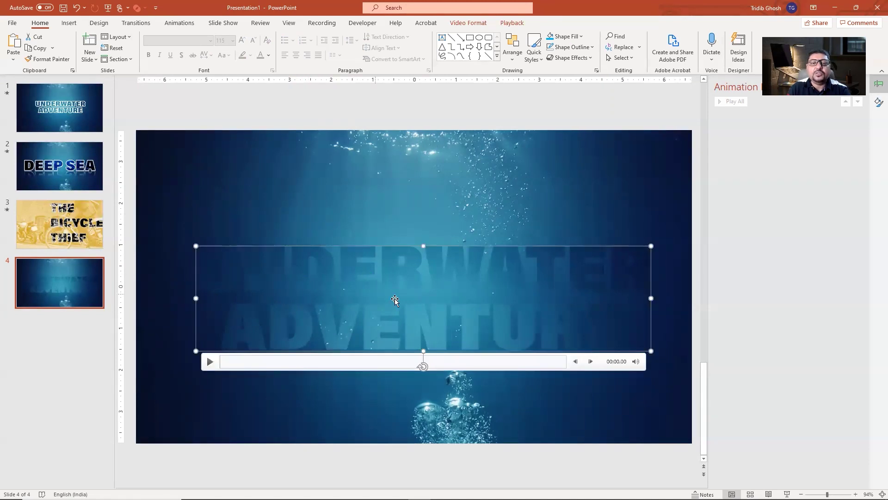
key("Escape")
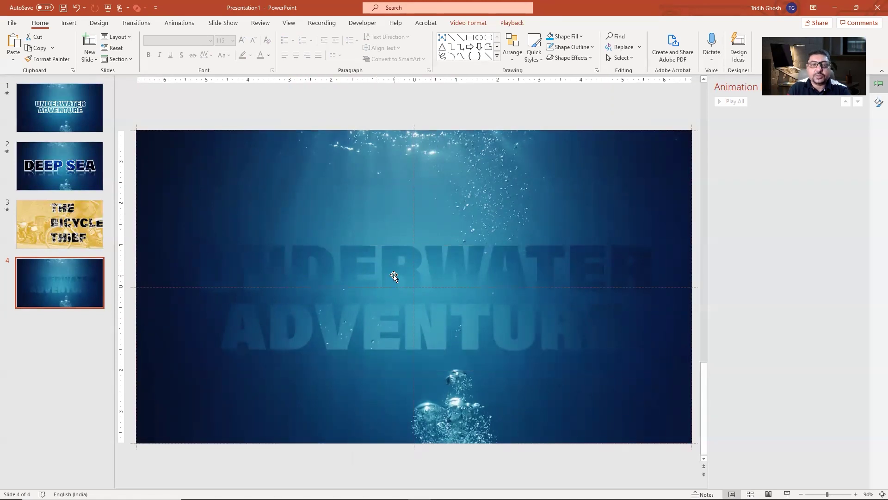
left_click(393, 277)
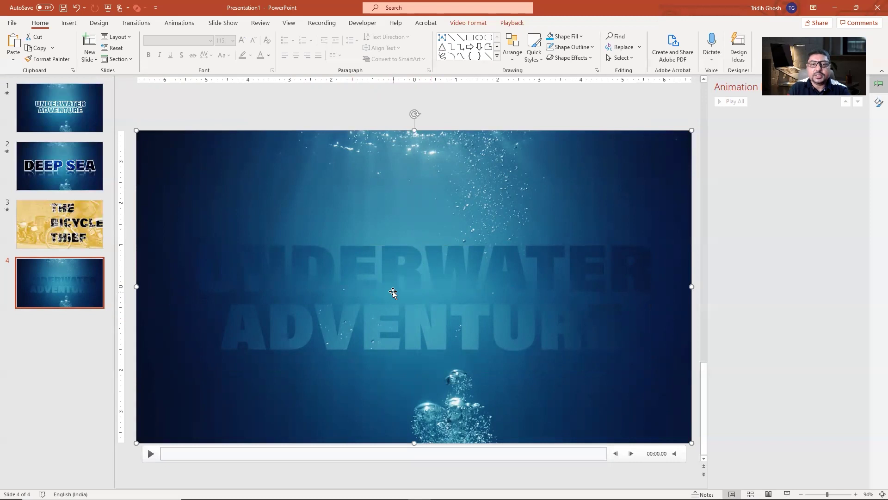
left_click(392, 285)
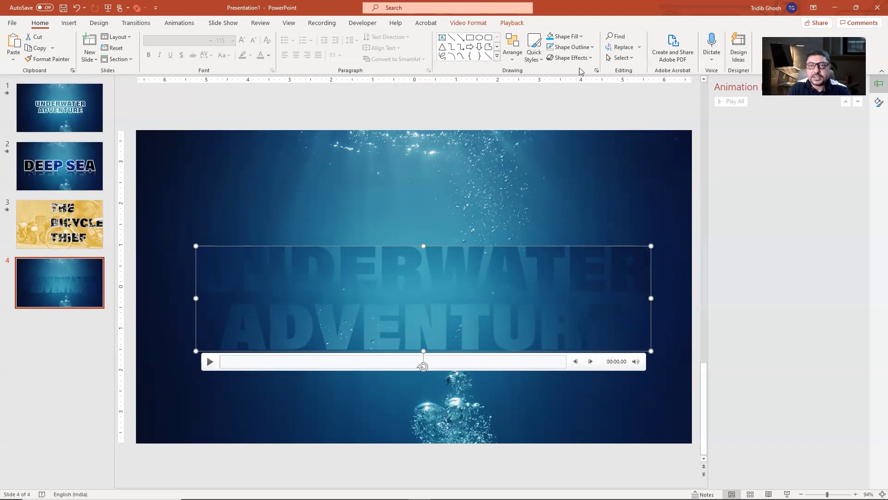
- Give the video-filled letters a 3 pt white outline
left_click(593, 58)
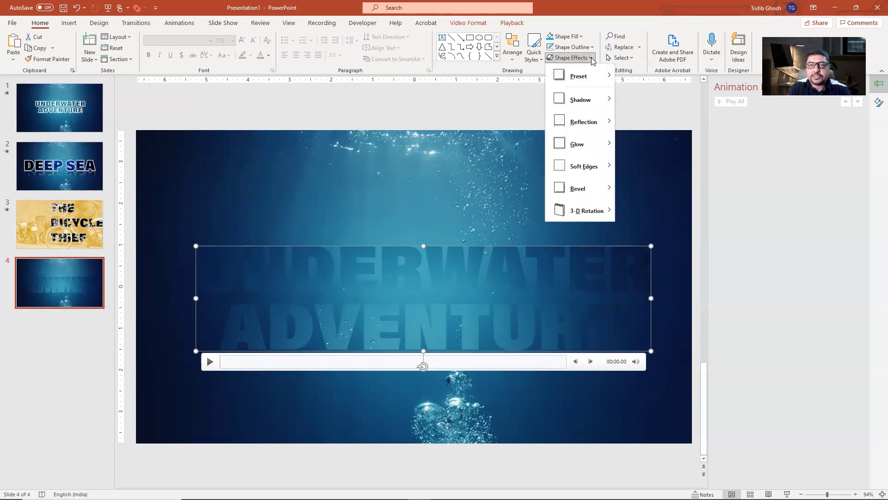
left_click(585, 47)
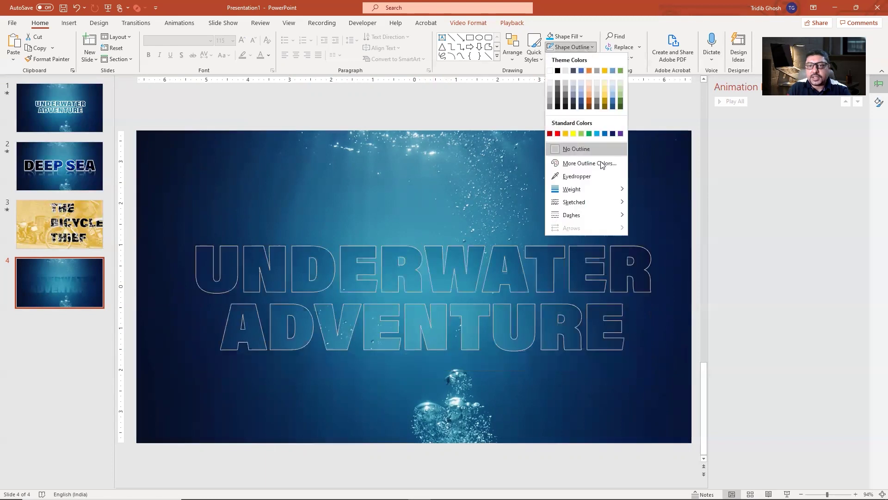
mouse_move(588, 191)
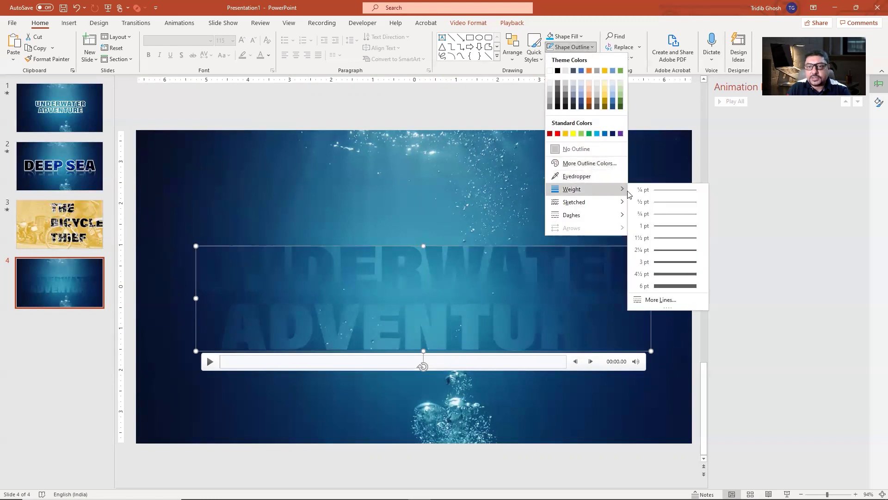
left_click(662, 262)
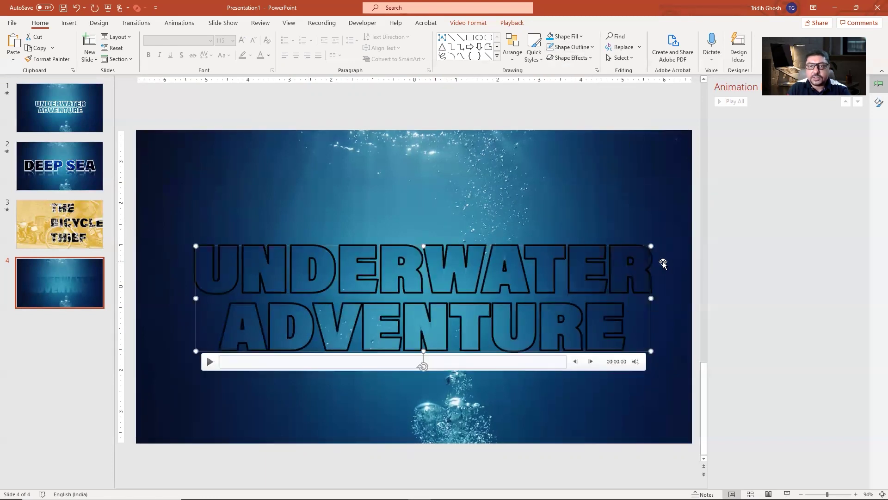
left_click(551, 51)
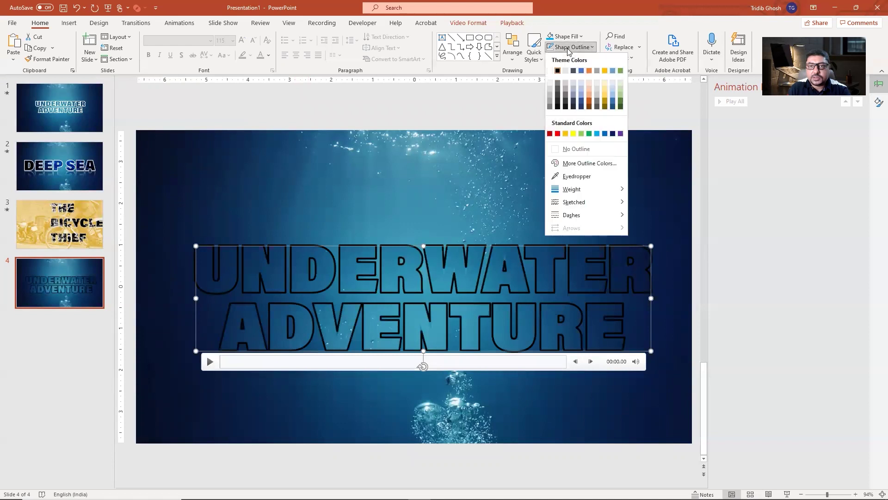
left_click(551, 70)
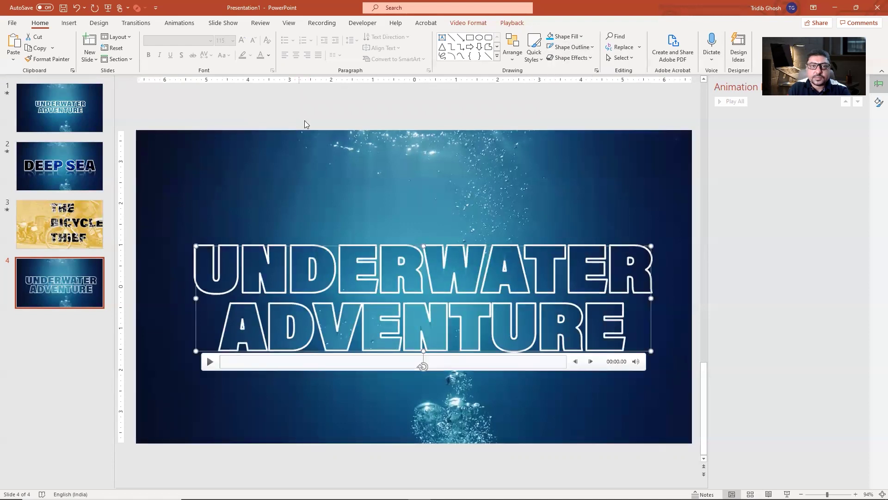
- Add an outer shadow to the letters, with 56 pt blur and 30% transparency
left_click(583, 60)
mouse_move(581, 100)
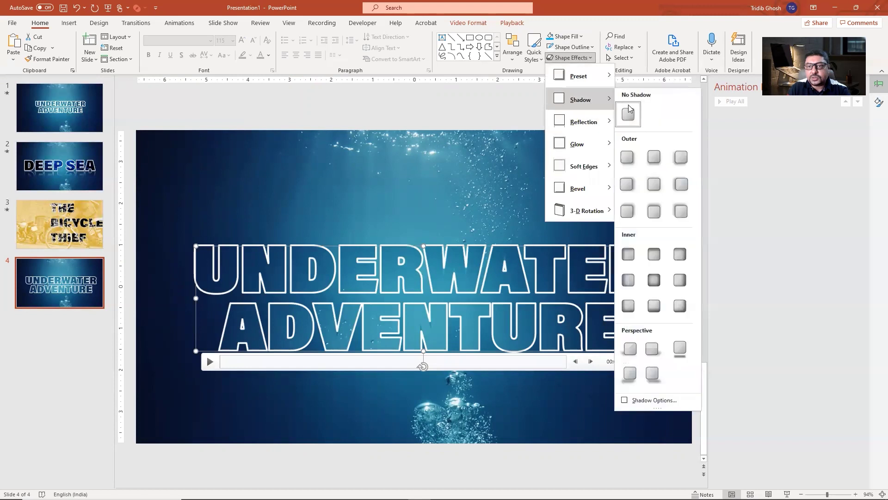
left_click(654, 183)
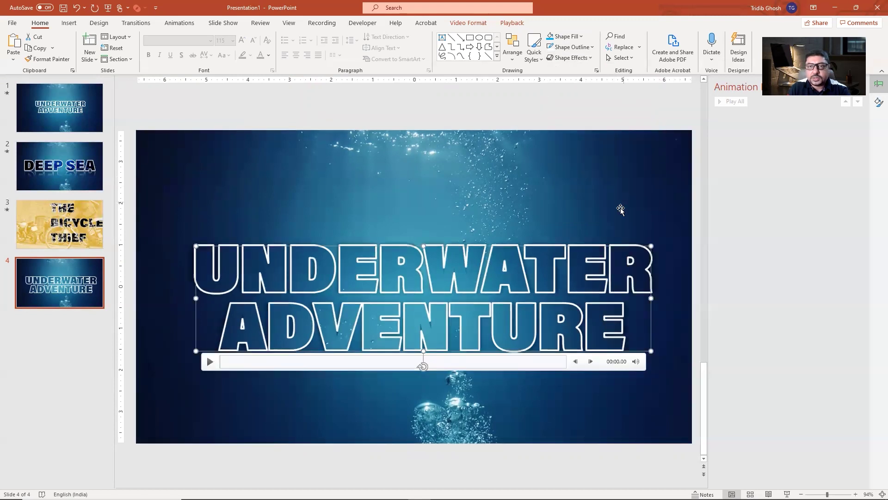
right_click(580, 250)
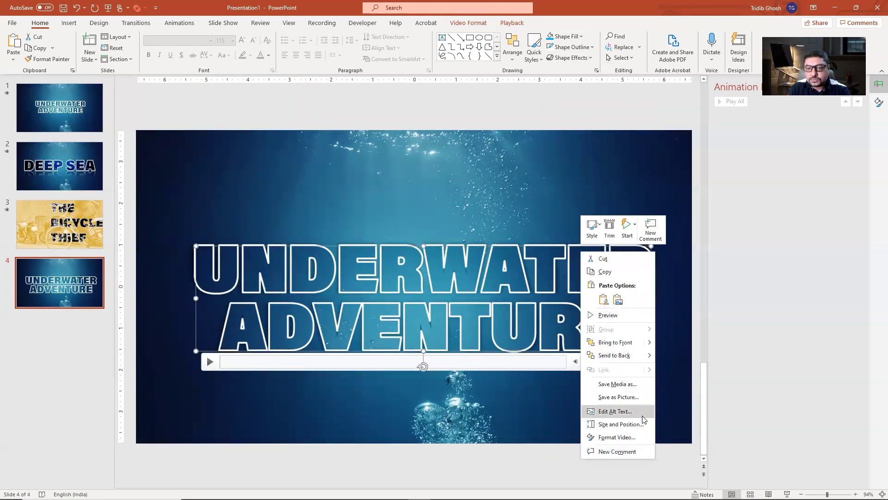
left_click(624, 437)
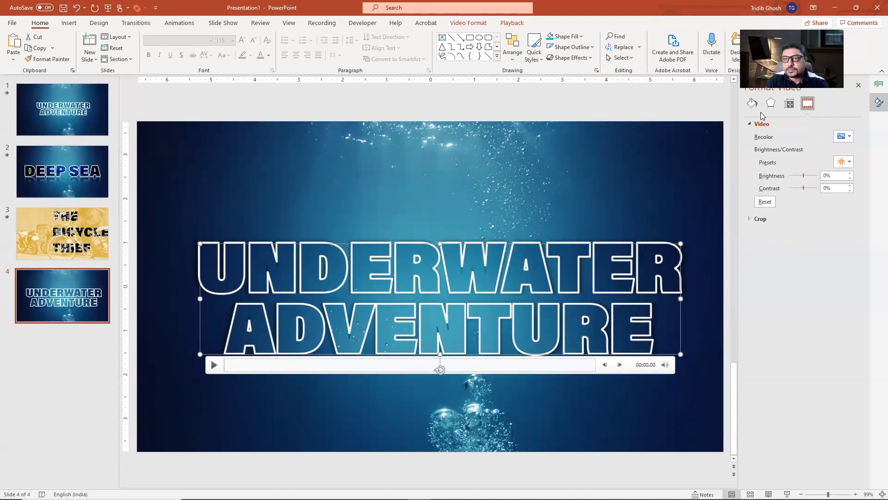
left_click(771, 103)
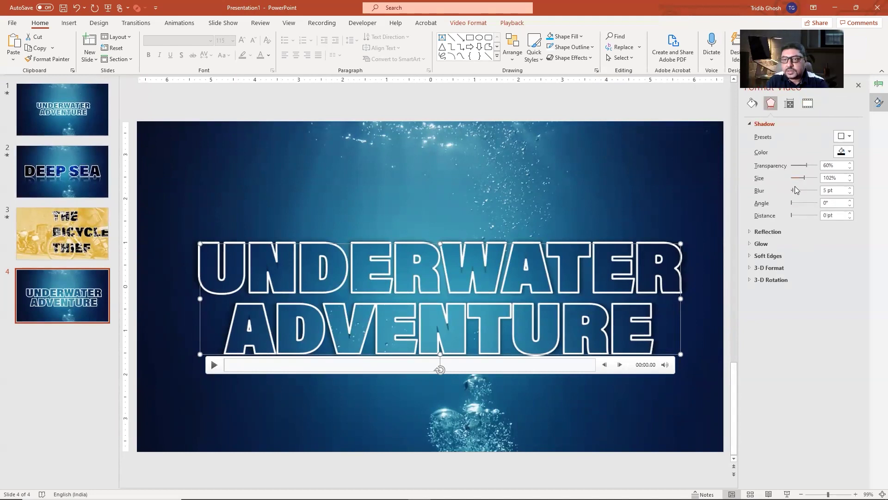
left_click_drag(795, 194, 807, 193)
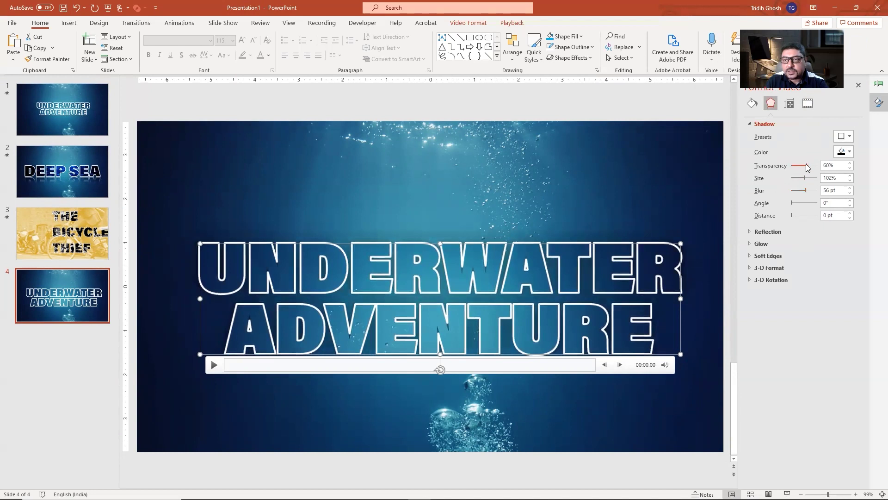
left_click_drag(810, 167, 799, 167)
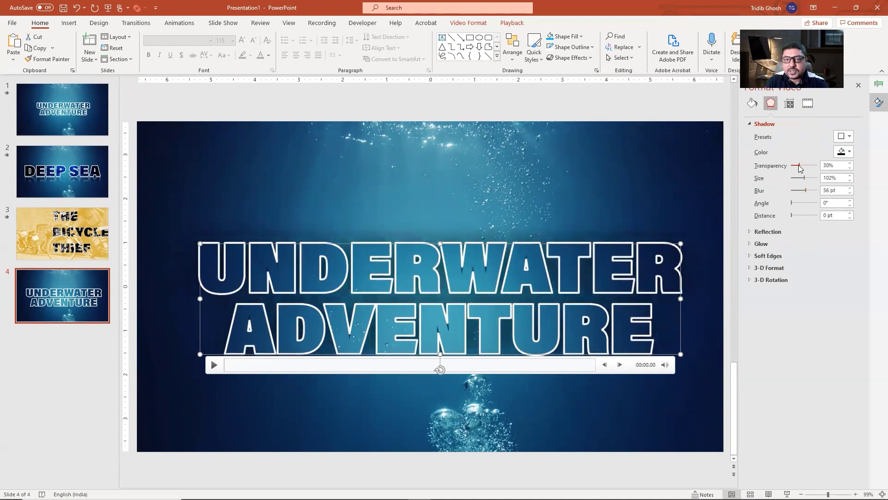
left_click(660, 103)
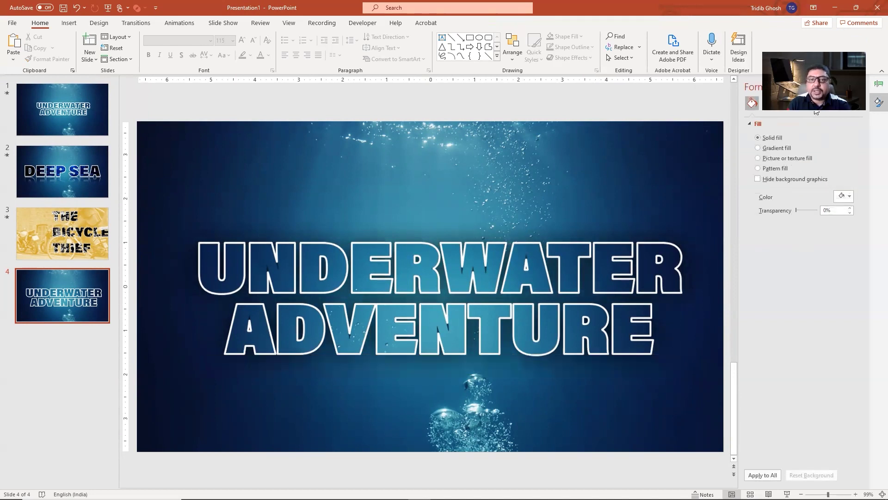
- Open the Animation Pane and set the underwater background video to start automatically
left_click(366, 188)
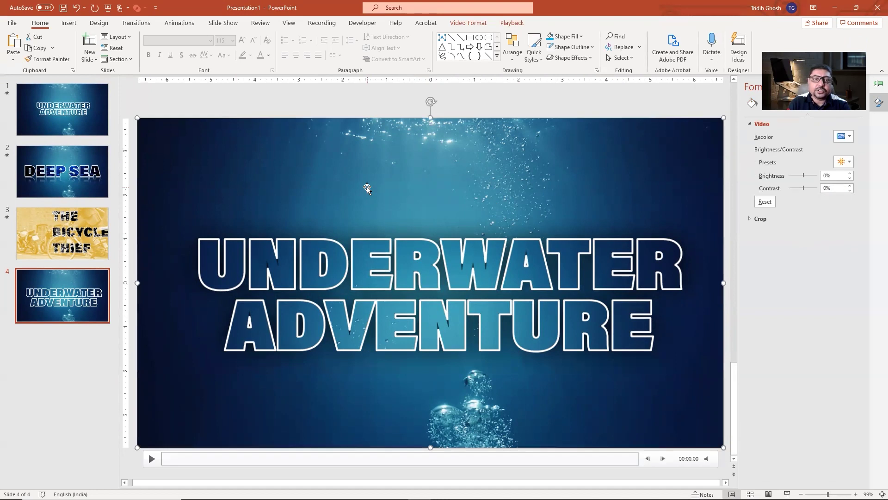
left_click(190, 27)
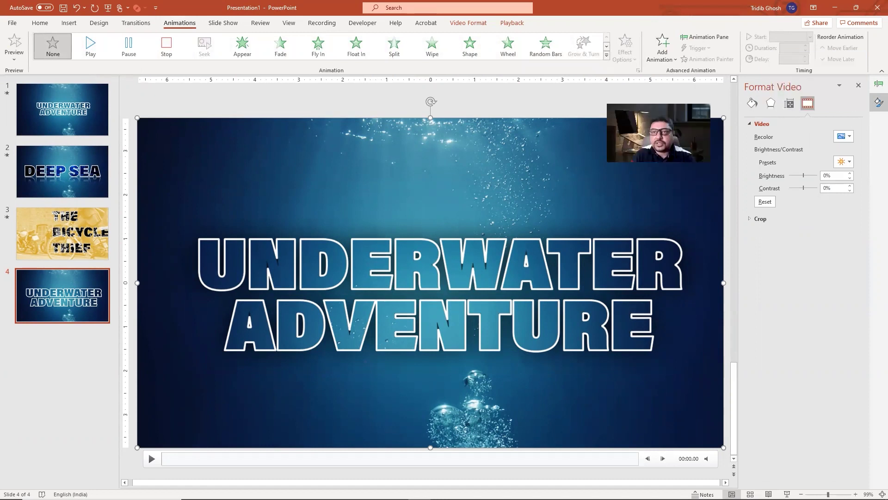
left_click(709, 38)
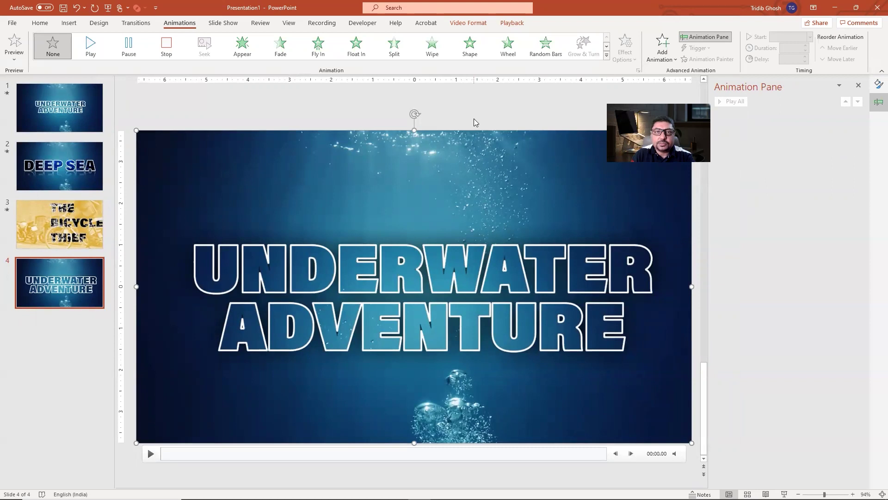
left_click(512, 23)
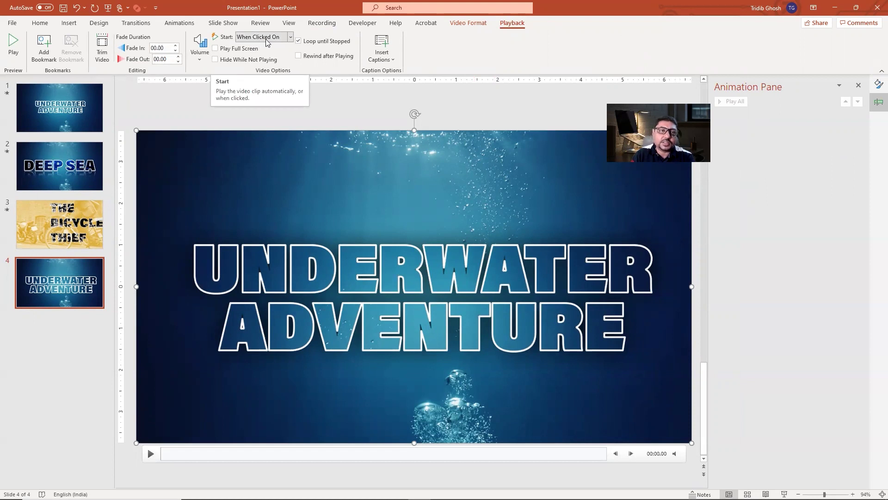
left_click(291, 38)
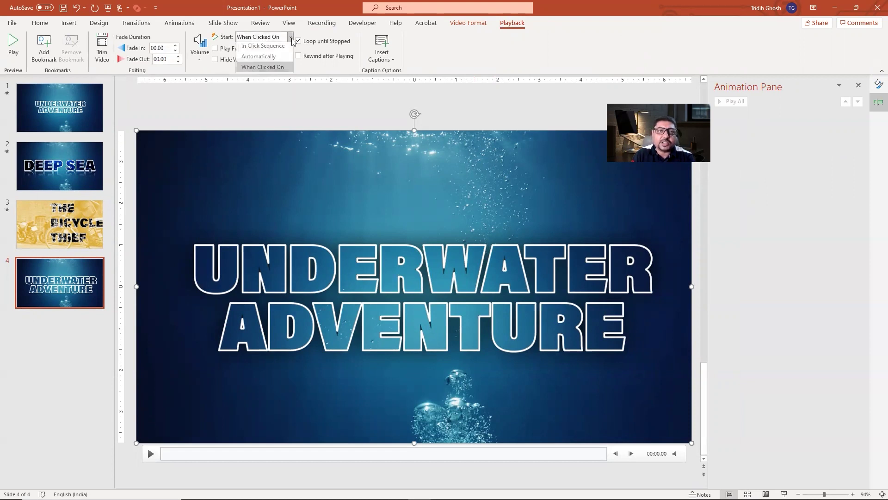
left_click(273, 57)
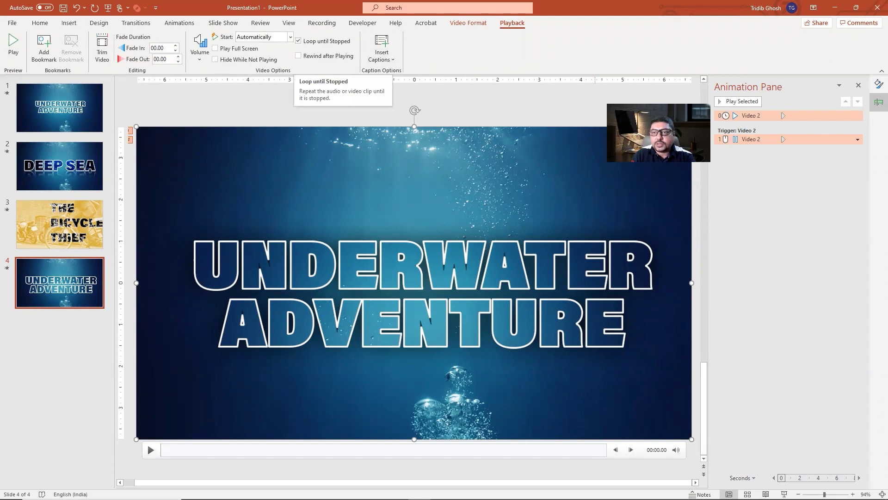
- Set the background video's play and trigger animations to Start With Previous
right_click(803, 118)
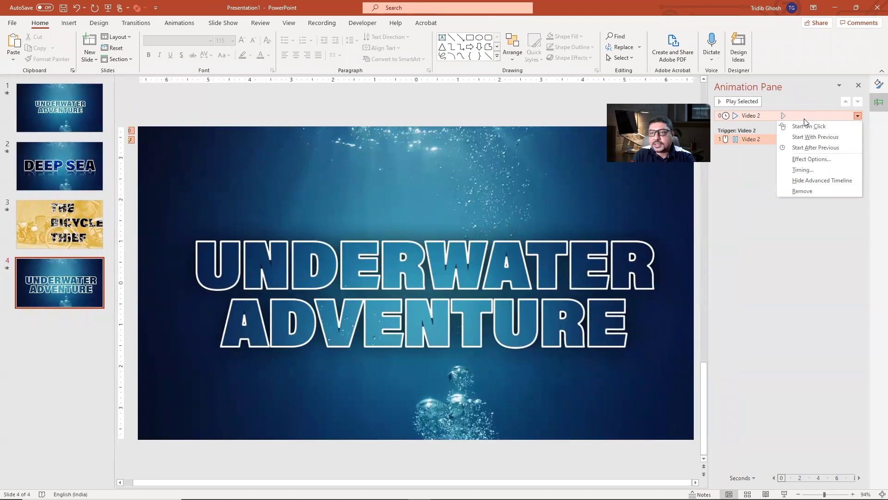
left_click(805, 136)
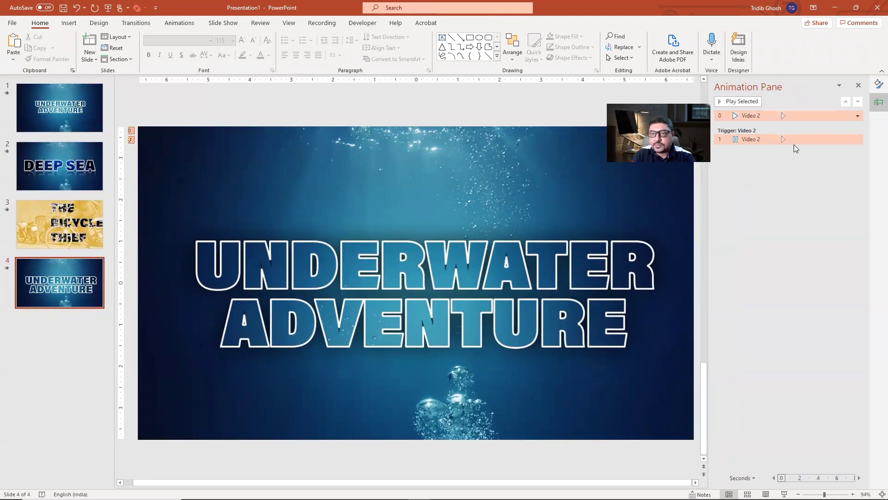
left_click(804, 138)
right_click(803, 140)
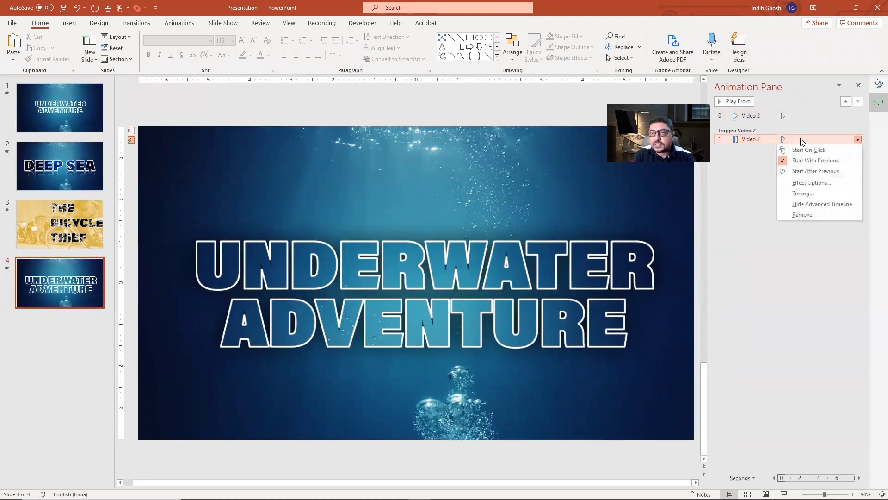
left_click(809, 161)
left_click(437, 248)
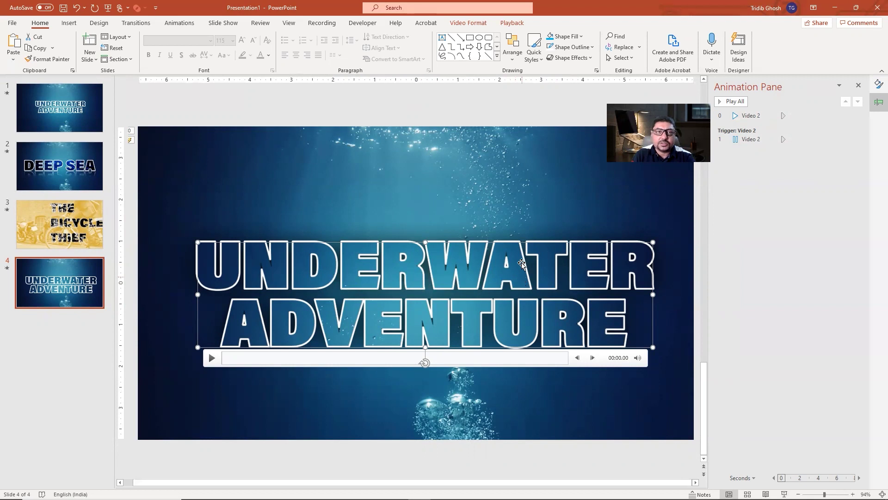
- Set the UNDERWATER ADVENTURE cutout video's playback Start to Automatically
left_click(513, 23)
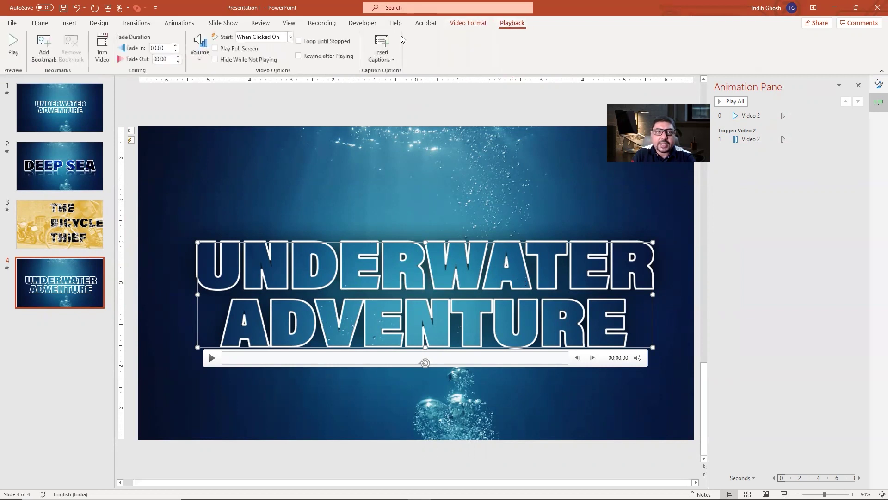
left_click(269, 39)
left_click(259, 59)
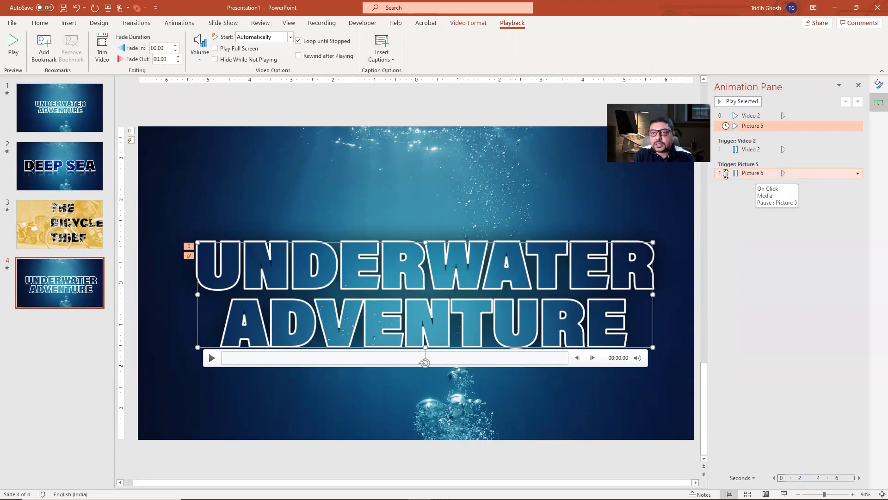
- Set Picture 5's trigger and playback animations to Start With Previous
right_click(770, 173)
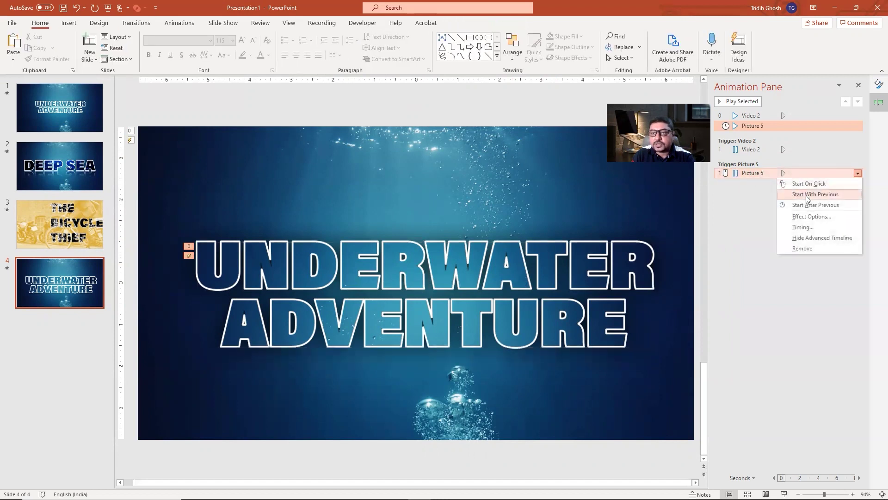
left_click(806, 195)
right_click(766, 151)
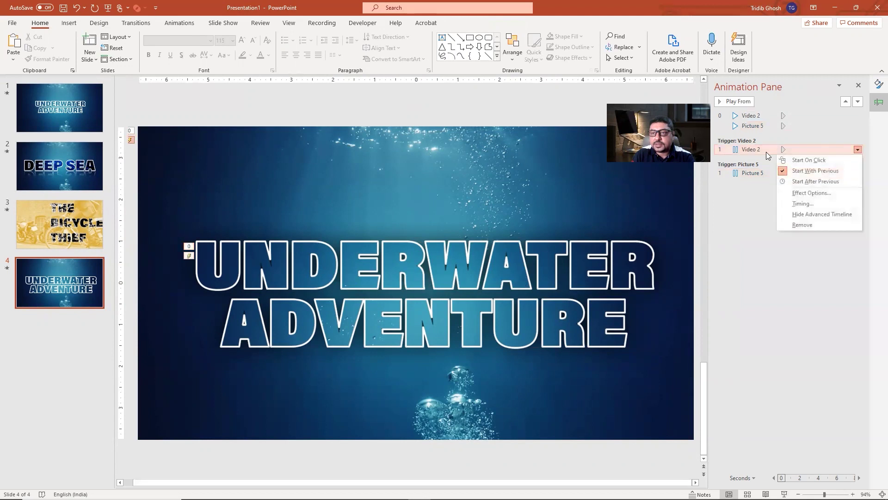
left_click(759, 126)
left_click(857, 126)
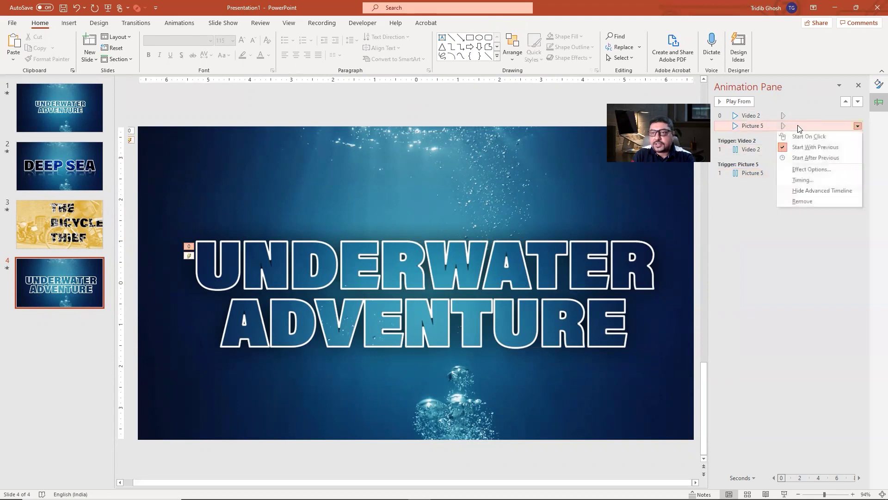
left_click(772, 302)
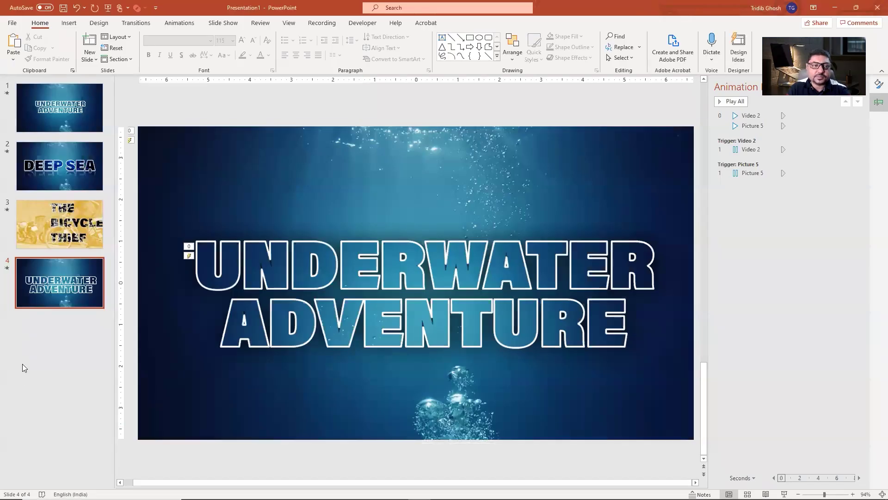
- Paste a copy of slide 4 as slide 5 and delete its UNDERWATER ADVENTURE title cutout
left_click(22, 360)
left_click(98, 268)
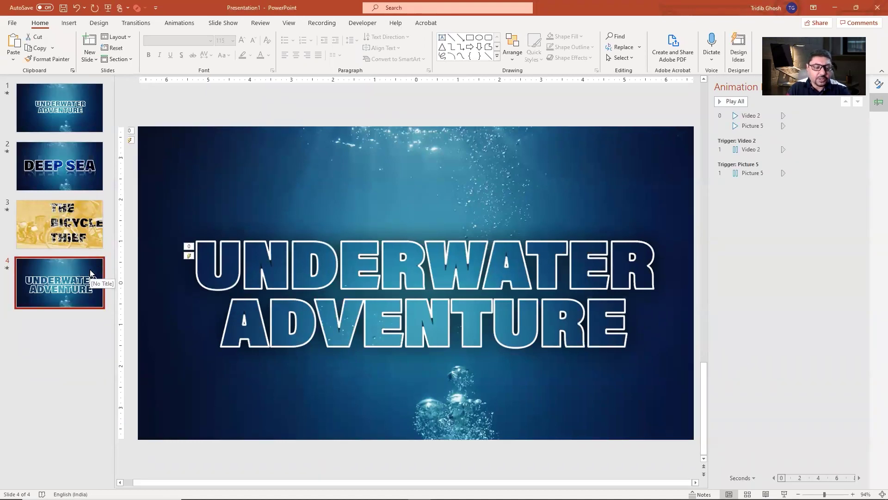
left_click(85, 323)
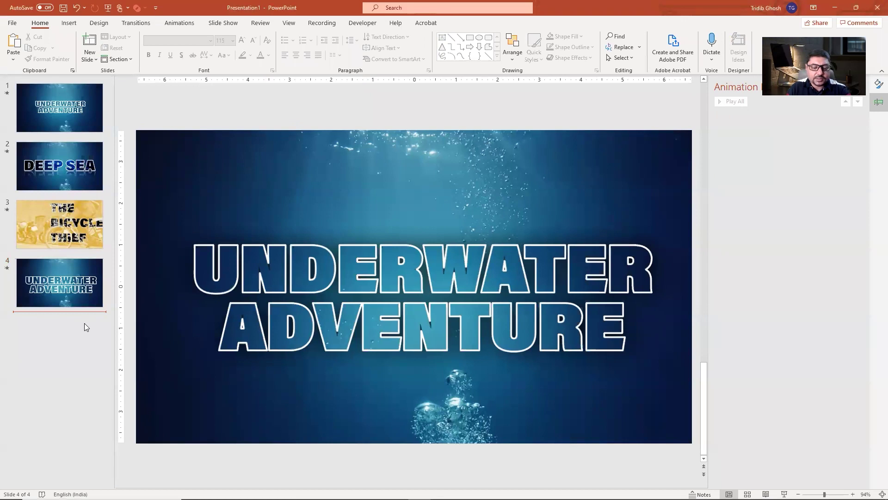
key("ctrl+v")
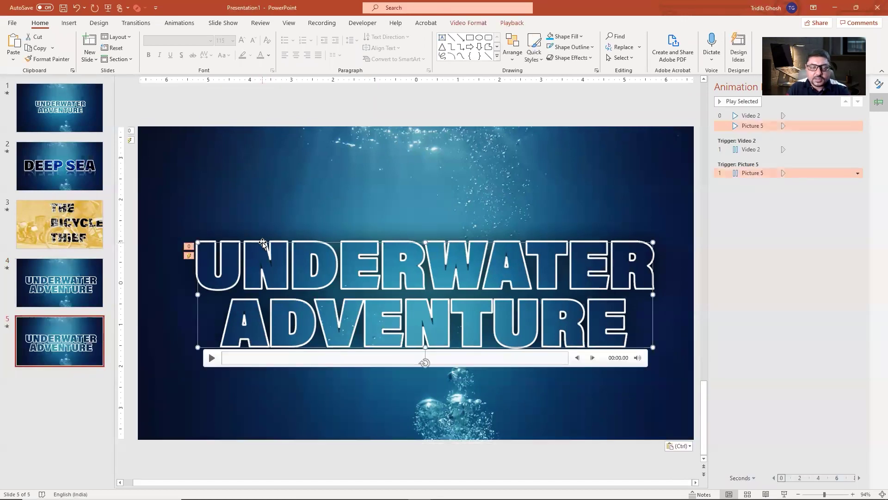
key("Delete")
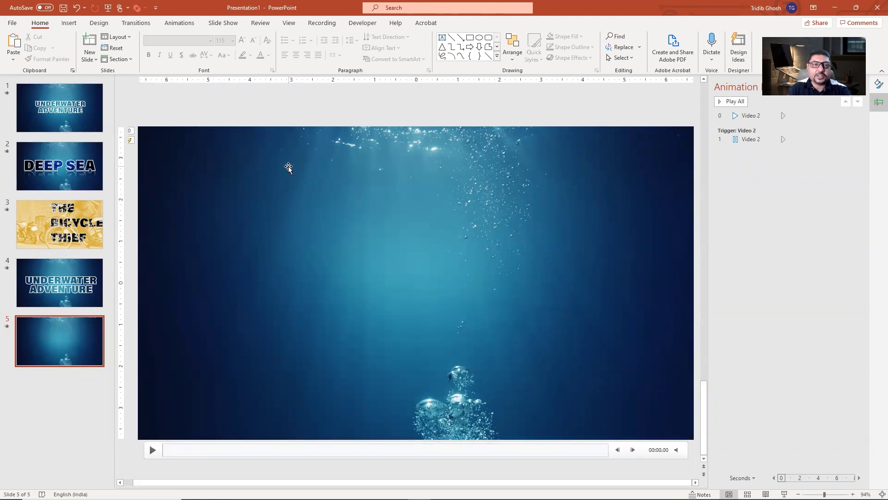
left_click(175, 165)
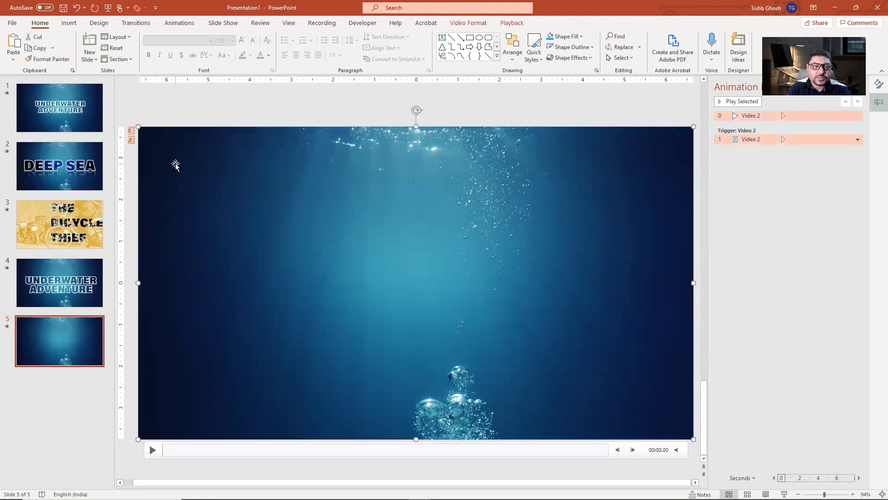
left_click(229, 112)
left_click(69, 24)
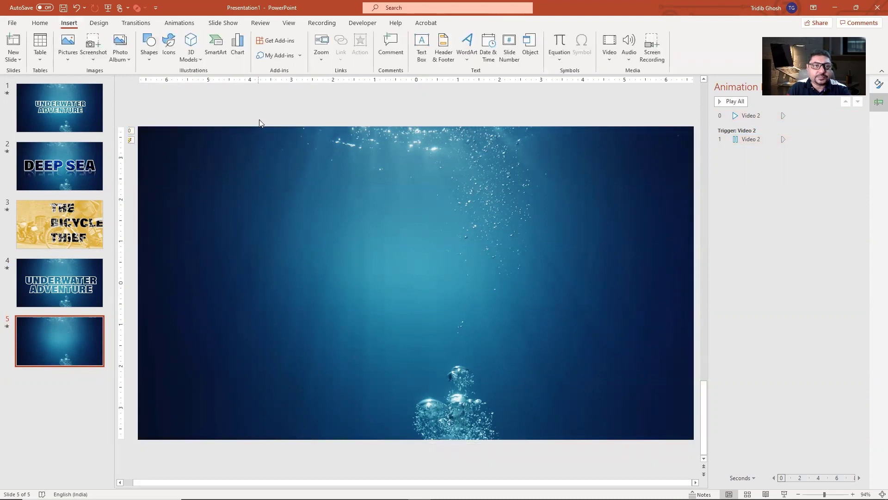
- Insert the dark blue school-of-fish stock video and drag it up to fill slide 5
left_click(610, 50)
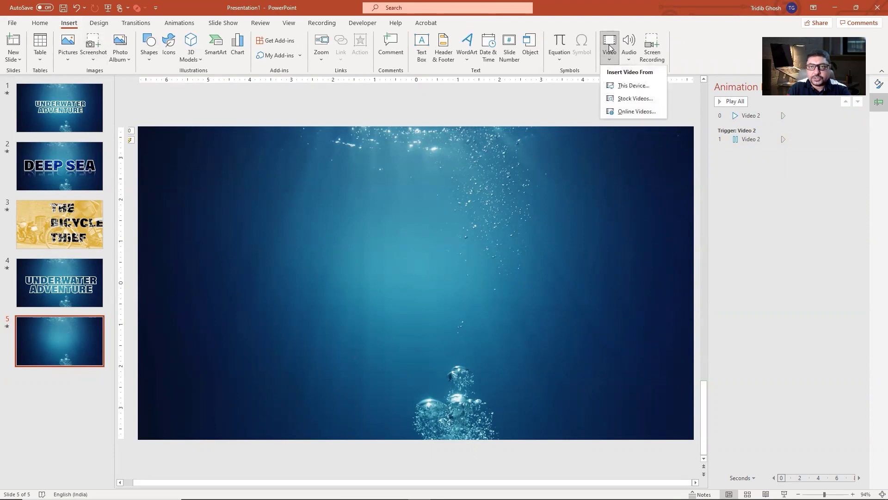
left_click(634, 99)
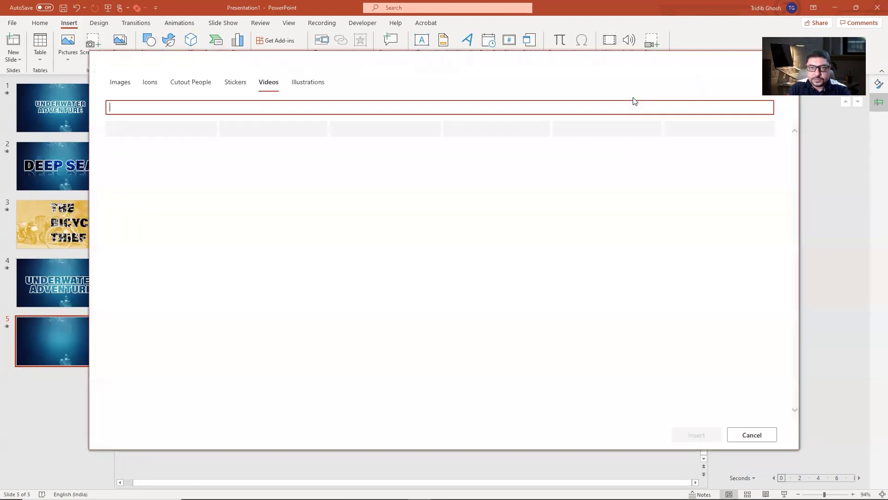
scroll(583, 275, "down", 5)
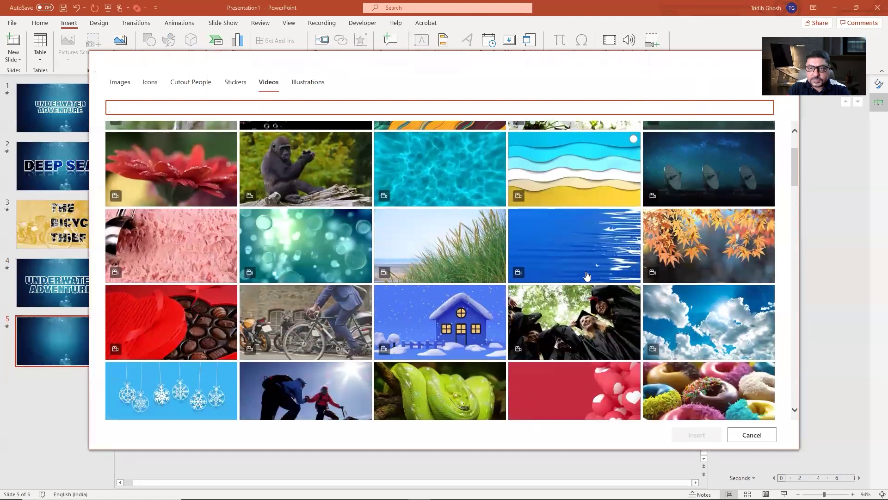
scroll(586, 274, "down", 8)
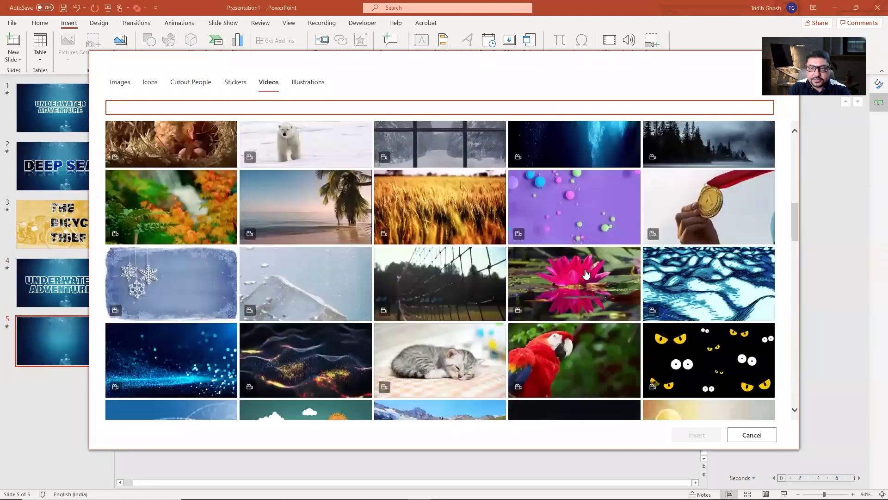
scroll(361, 144, "down", 8)
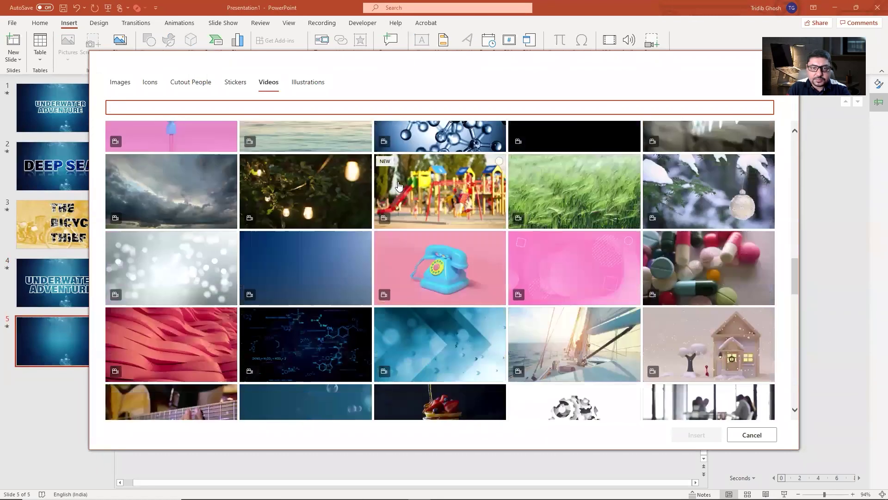
type("fishes")
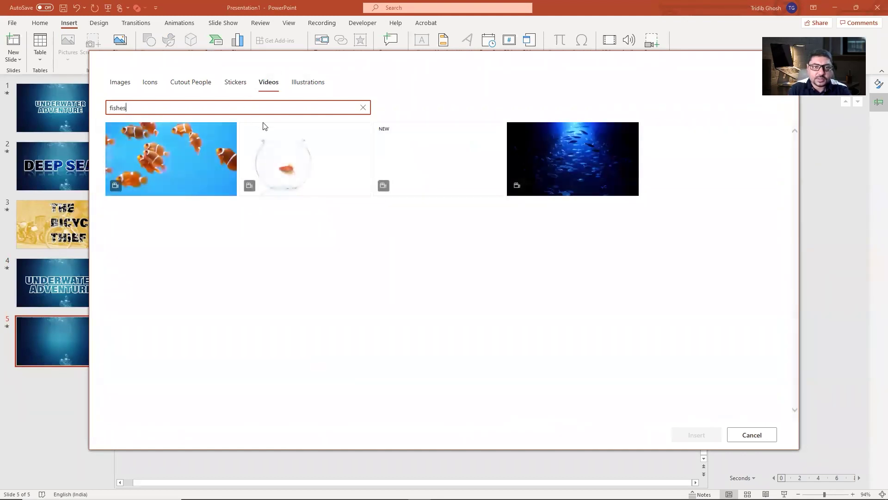
left_click(592, 182)
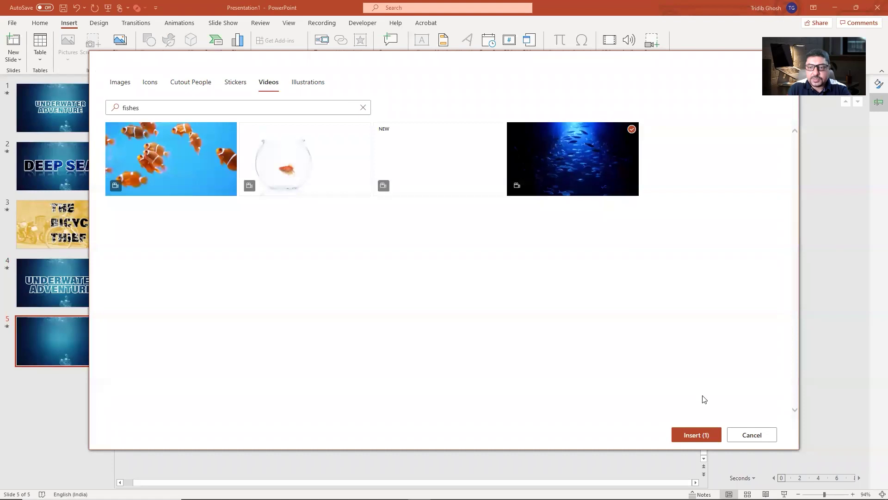
left_click(688, 435)
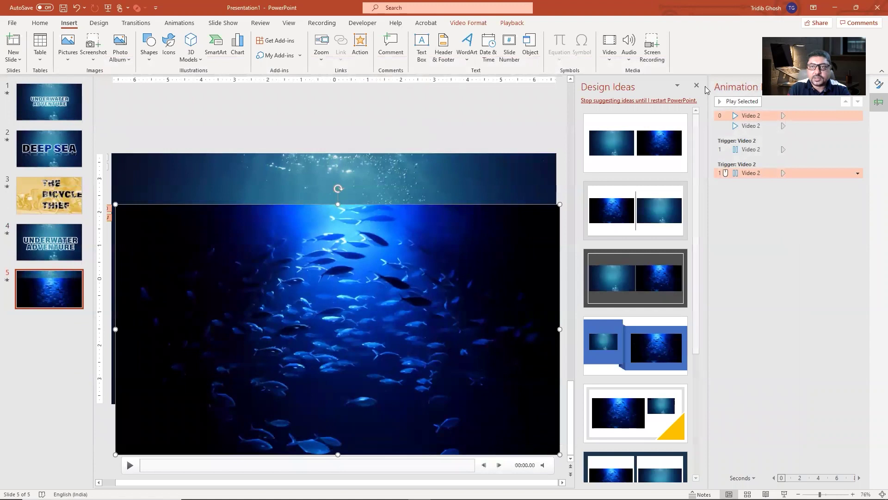
left_click(696, 85)
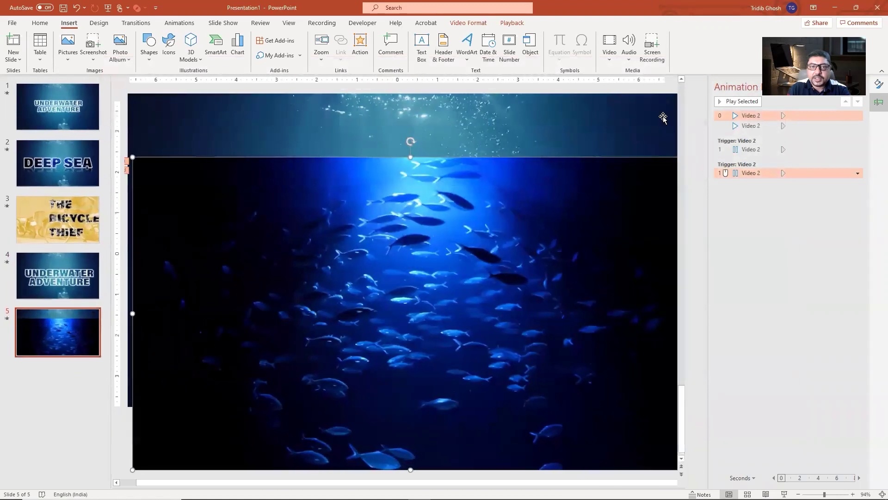
left_click_drag(536, 174, 536, 121)
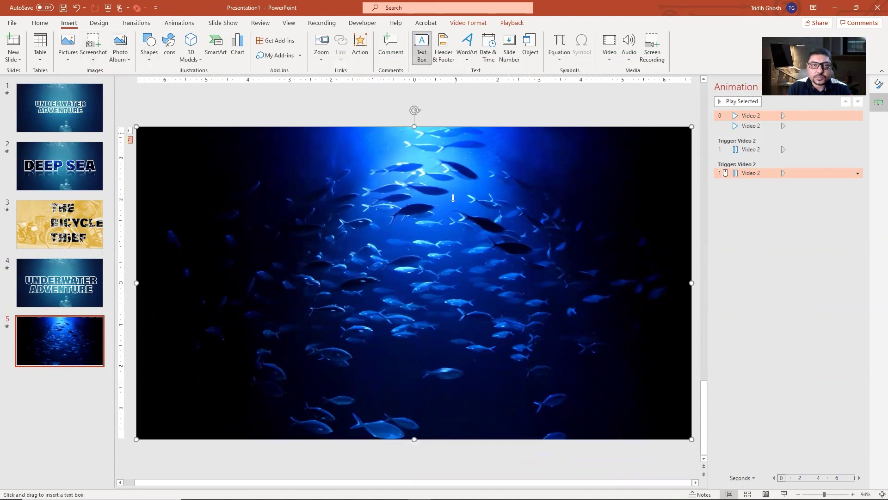
- Add a text box reading DEEP SEA in the Acumin Pro SemiCondensed font
left_click(301, 278)
type("Pause")
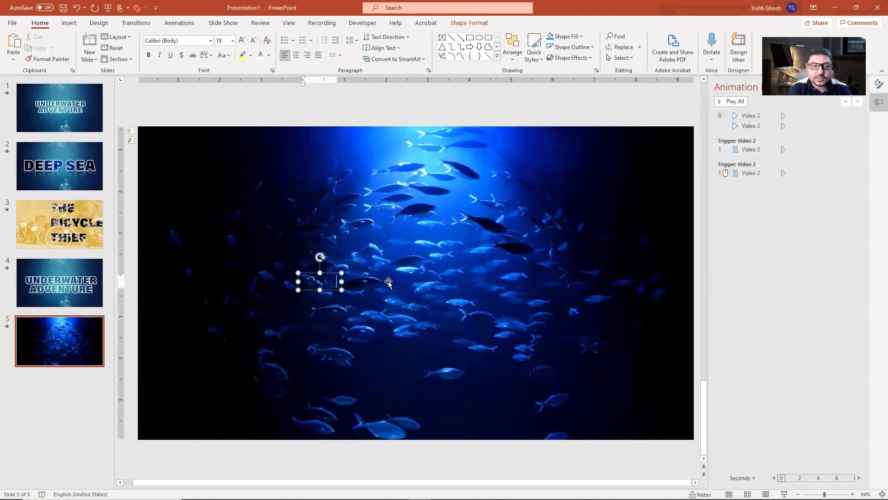
type(" V")
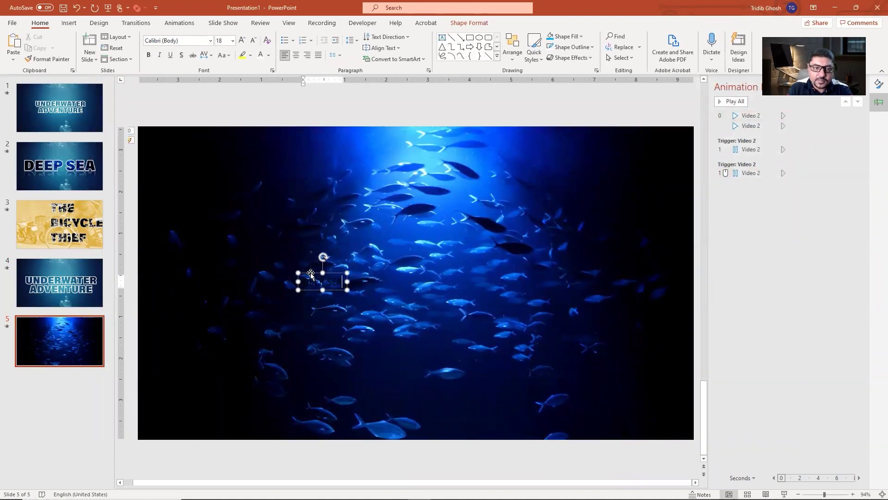
left_click(210, 41)
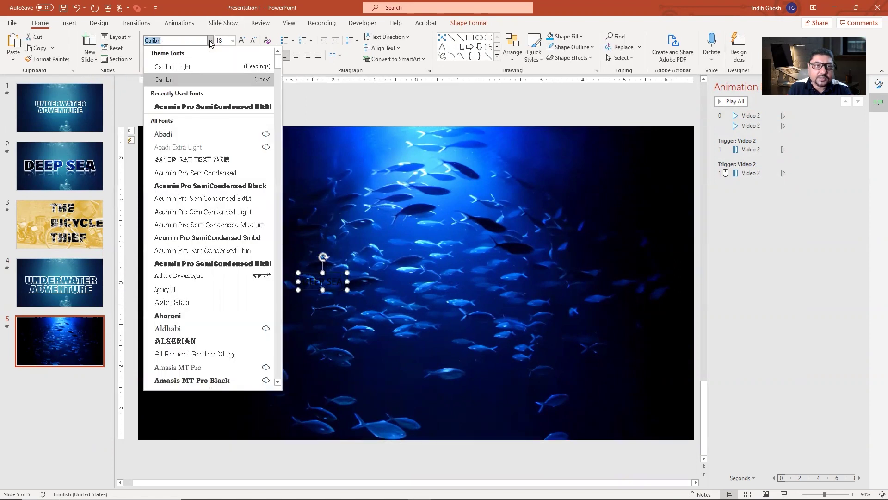
left_click(199, 106)
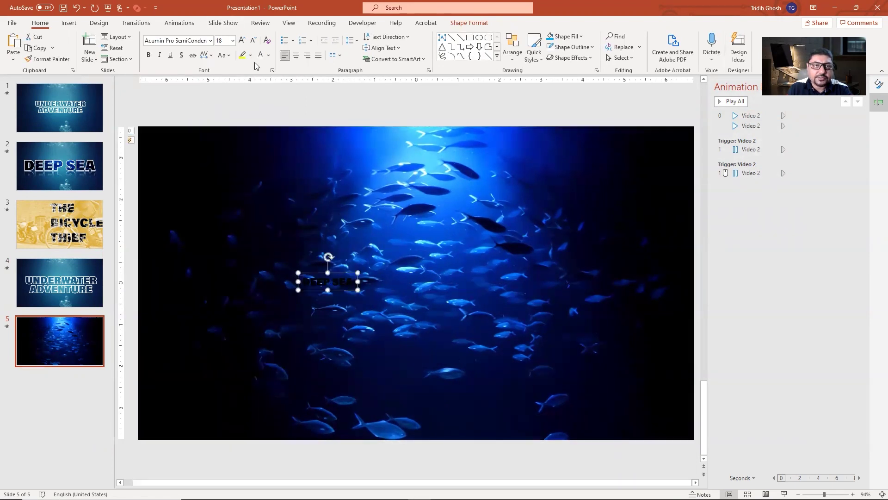
- Enlarge the DEEP SEA text to 199 pt, make it white, and center it across the slide
left_click(242, 41)
left_click(242, 40)
left_click(241, 41)
left_click(242, 40)
left_click(241, 40)
left_click(242, 40)
left_click(242, 40)
left_click(241, 41)
left_click(242, 40)
left_click(241, 40)
left_click(241, 41)
left_click(242, 40)
left_click(241, 40)
left_click(242, 40)
left_click(241, 40)
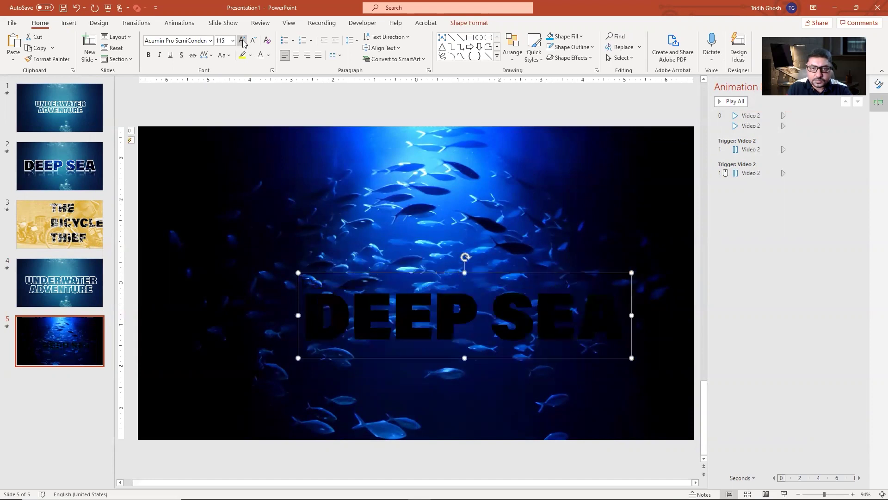
left_click(241, 40)
left_click(242, 40)
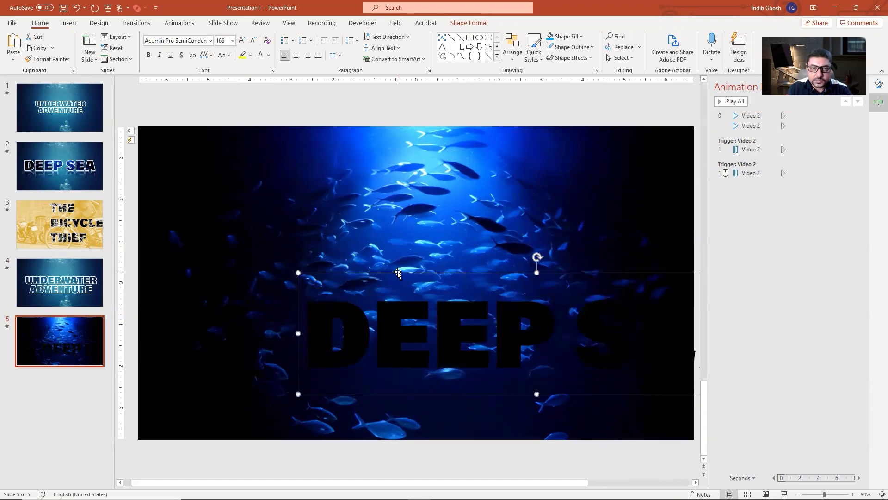
left_click_drag(398, 272, 269, 218)
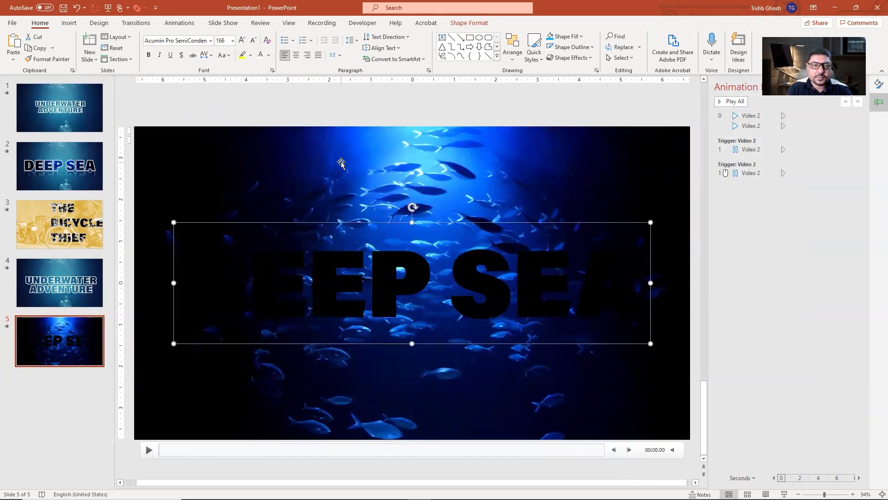
left_click(261, 57)
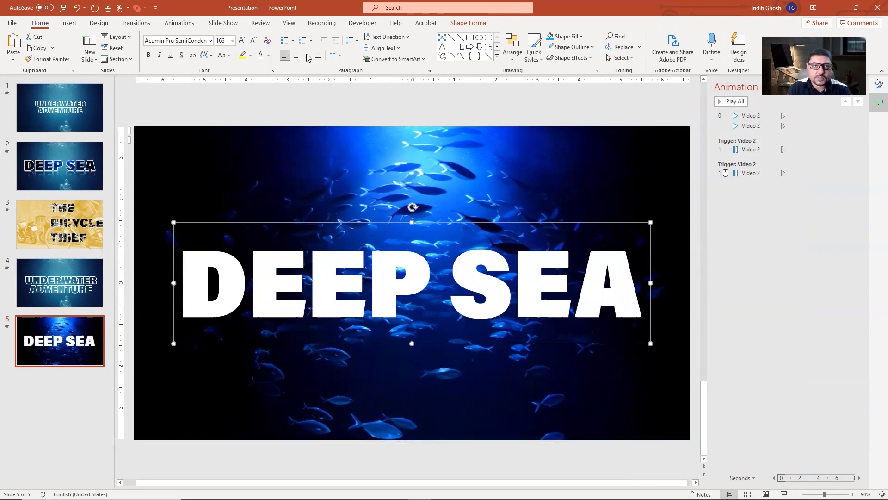
left_click(242, 41)
left_click_drag(238, 219, 201, 217)
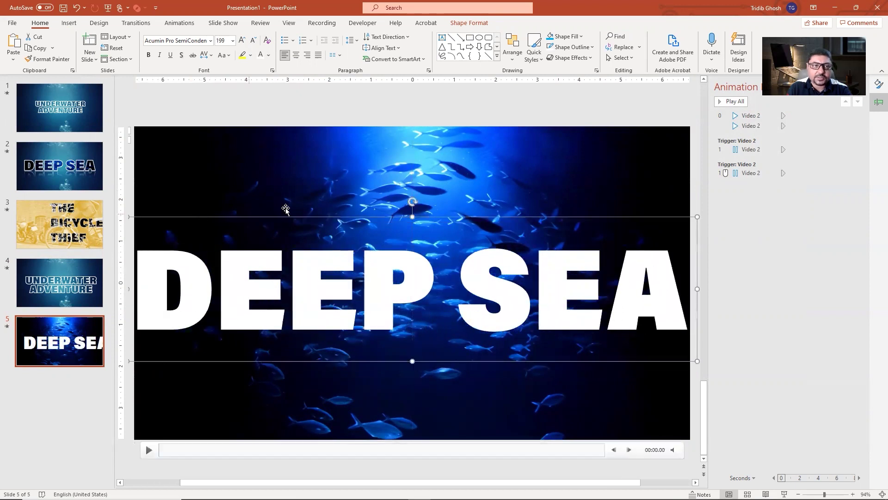
- Intersect the fish video with the DEEP SEA text using Merge Shapes
left_click(230, 153)
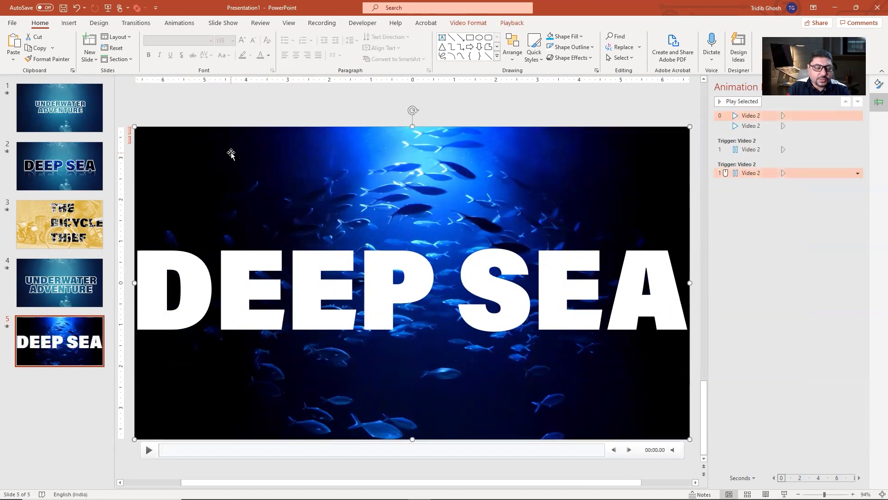
left_click(183, 262)
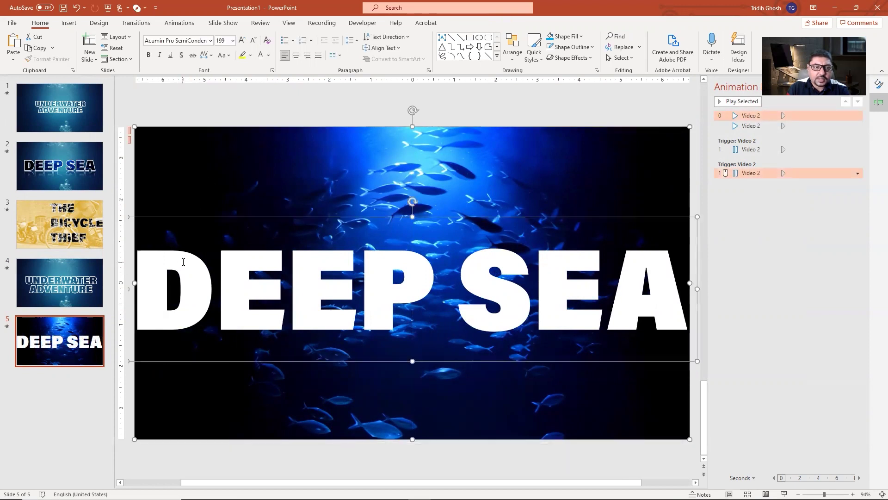
left_click(146, 9)
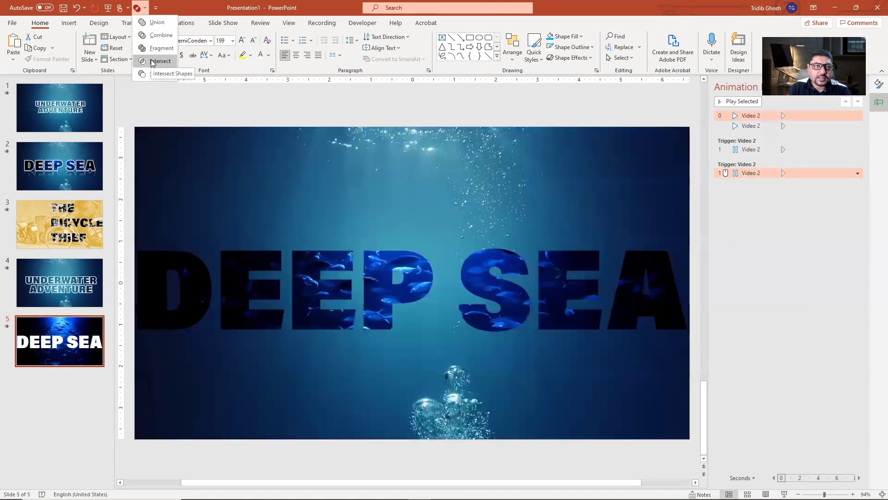
left_click(155, 62)
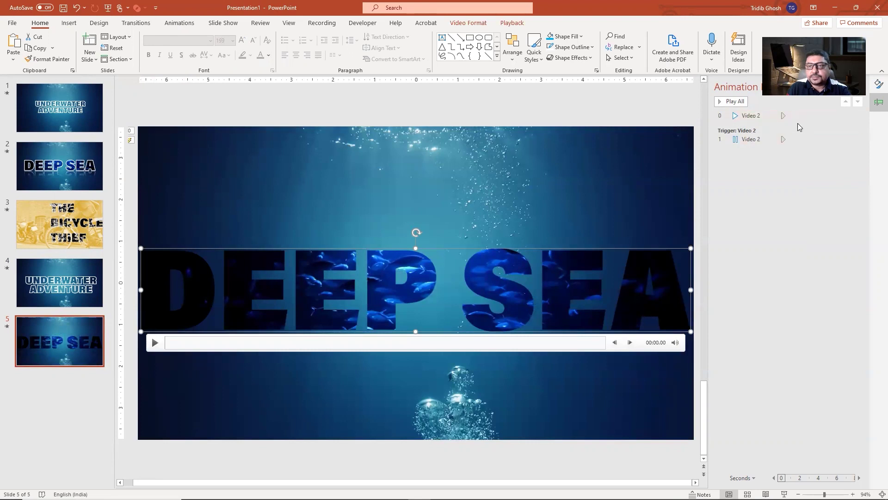
- Review the timing of the bubbles video and DEEP SEA cutout animations in the Animation Pane
left_click(479, 139)
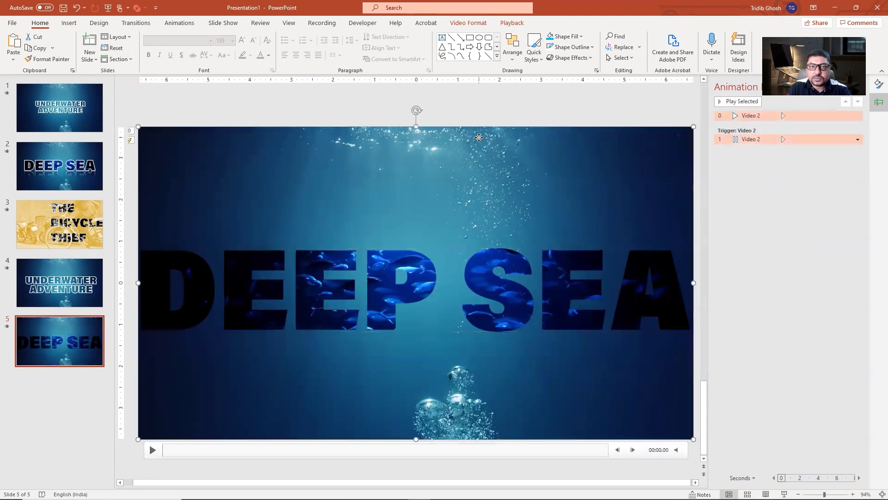
right_click(766, 138)
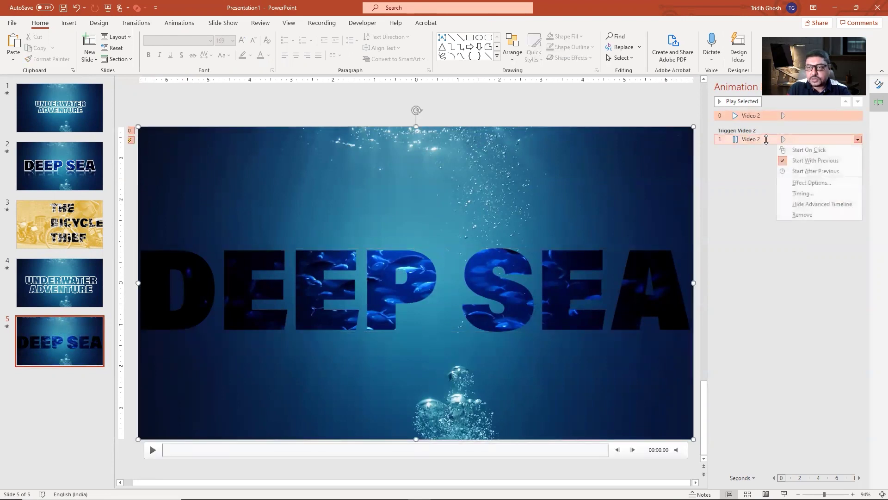
left_click(752, 116)
right_click(752, 117)
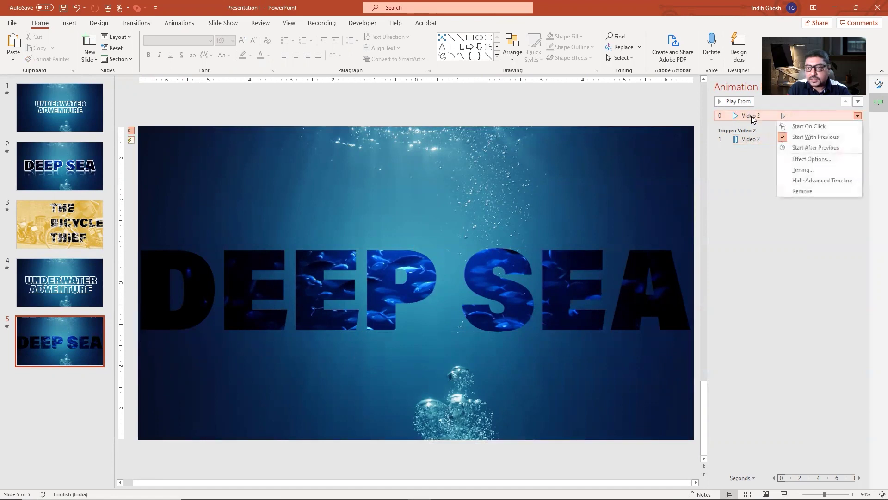
left_click(628, 103)
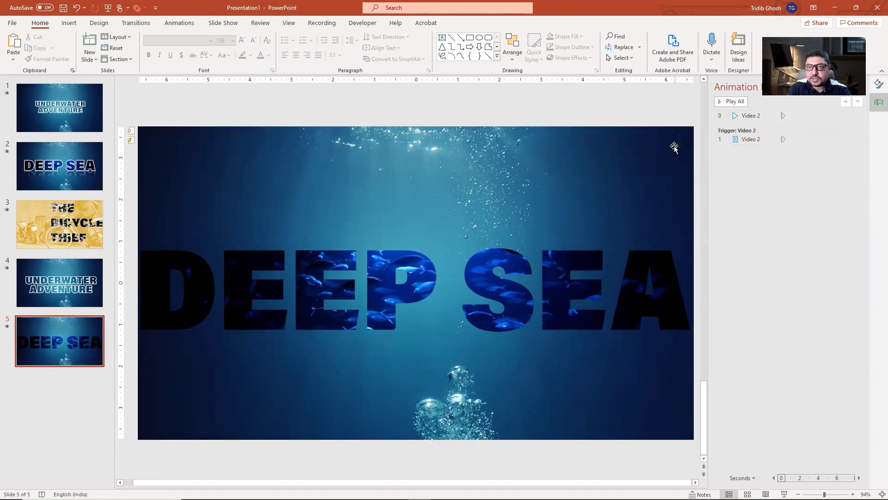
left_click(578, 261)
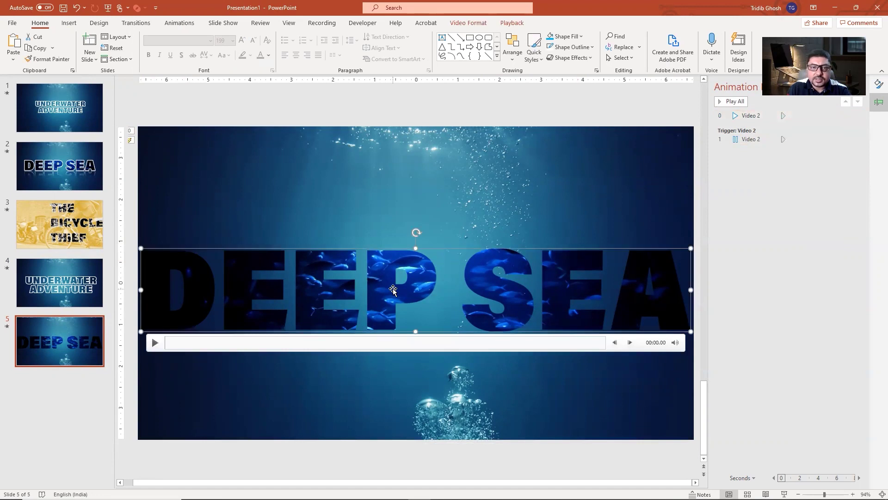
left_click(796, 116)
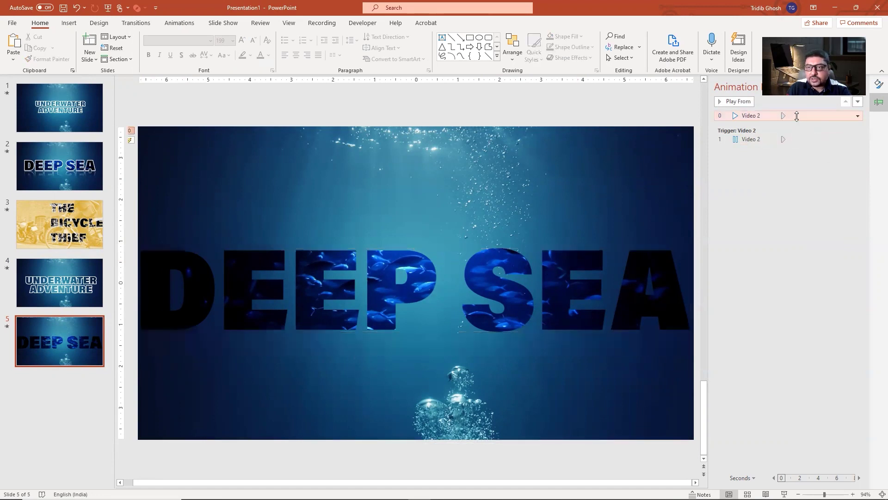
- Set the DEEP SEA cutout's video animation to Start With Previous
right_click(817, 122)
left_click(323, 263)
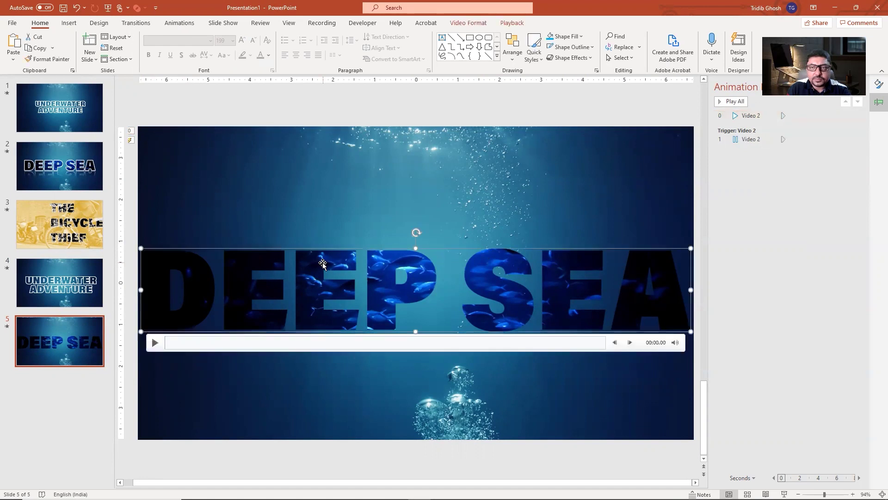
right_click(803, 117)
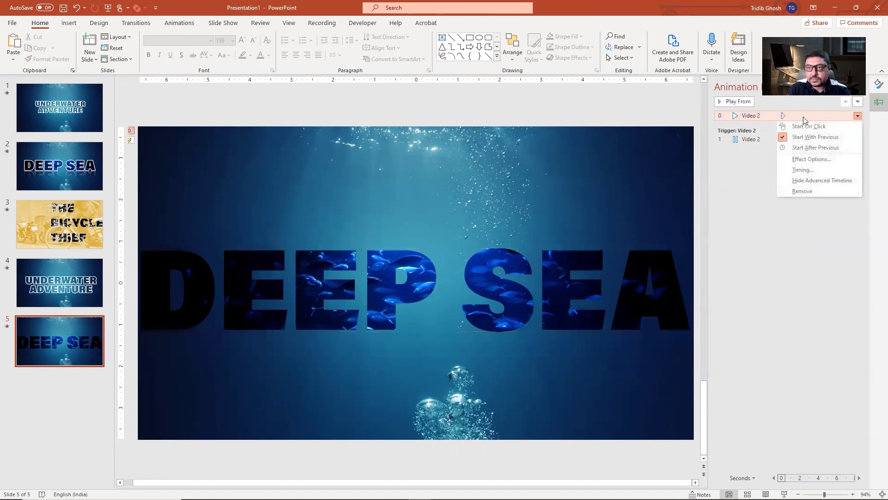
left_click(815, 148)
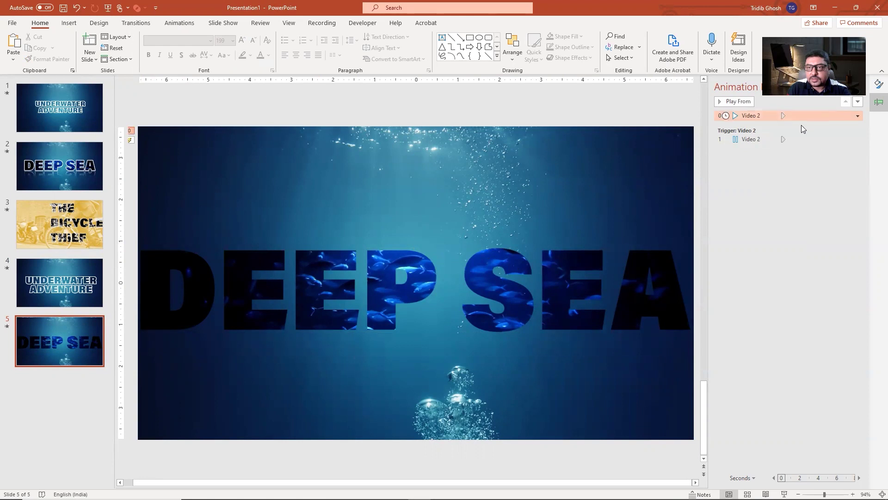
right_click(801, 116)
left_click(809, 137)
- Set the DEEP SEA cutout video's playback Start to Automatically
left_click(486, 301)
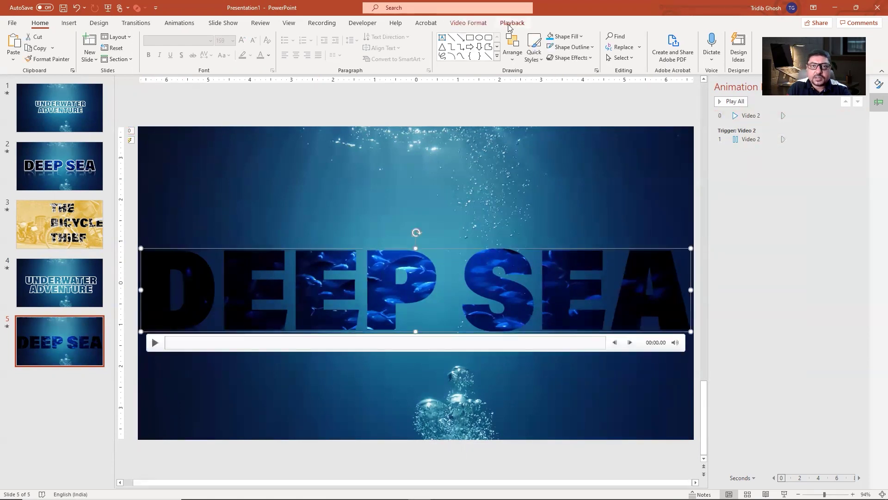
left_click(509, 26)
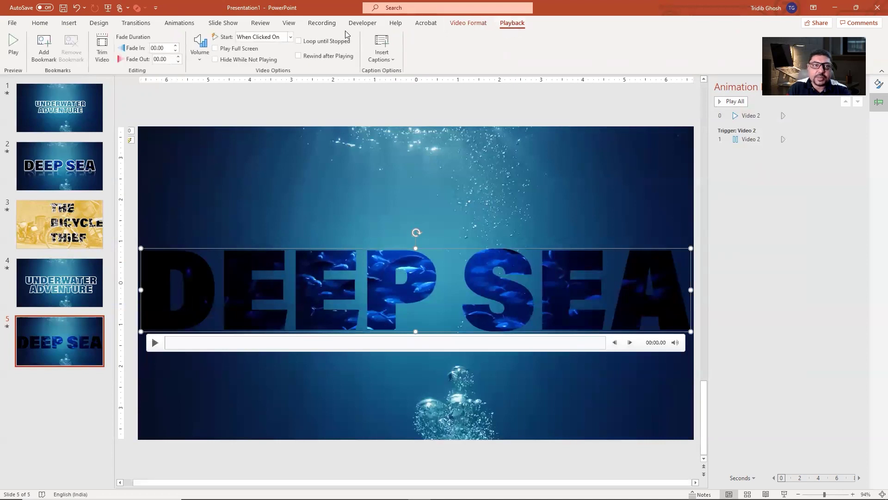
left_click(291, 37)
left_click(272, 59)
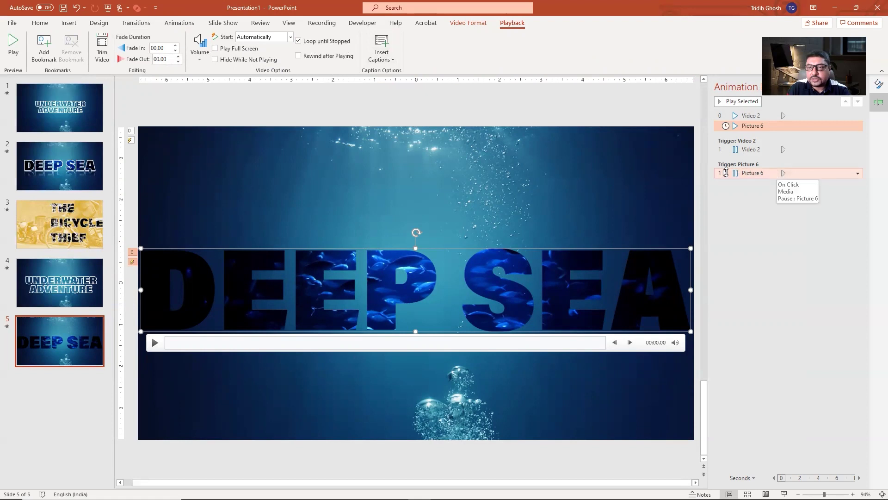
- Set Picture 6's animation and the Video 2 trigger to Start With Previous
right_click(758, 173)
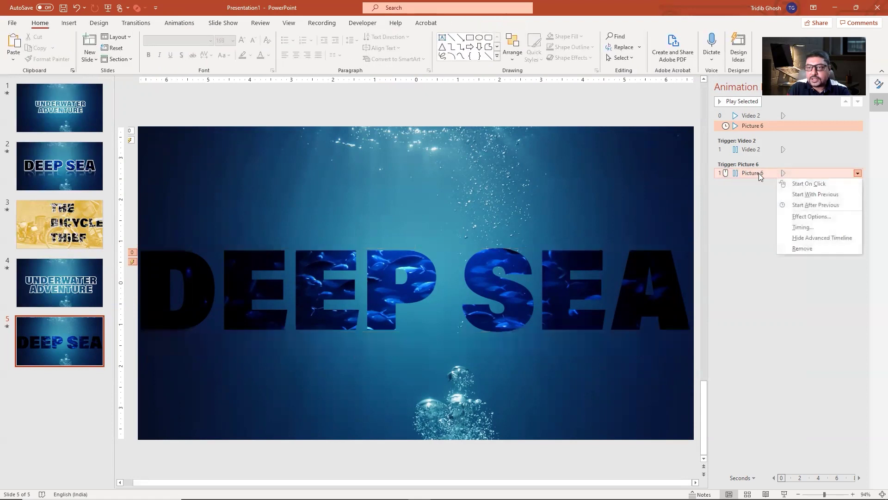
left_click(817, 196)
right_click(762, 149)
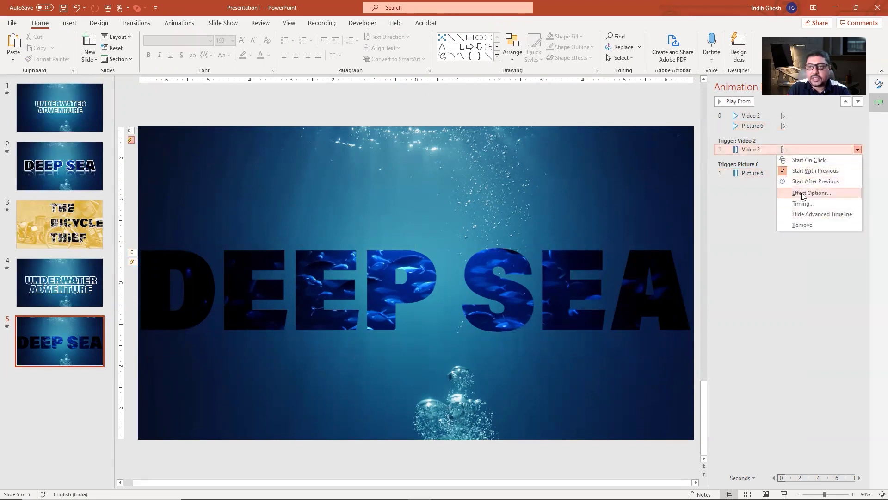
left_click(826, 171)
left_click(758, 126)
right_click(762, 126)
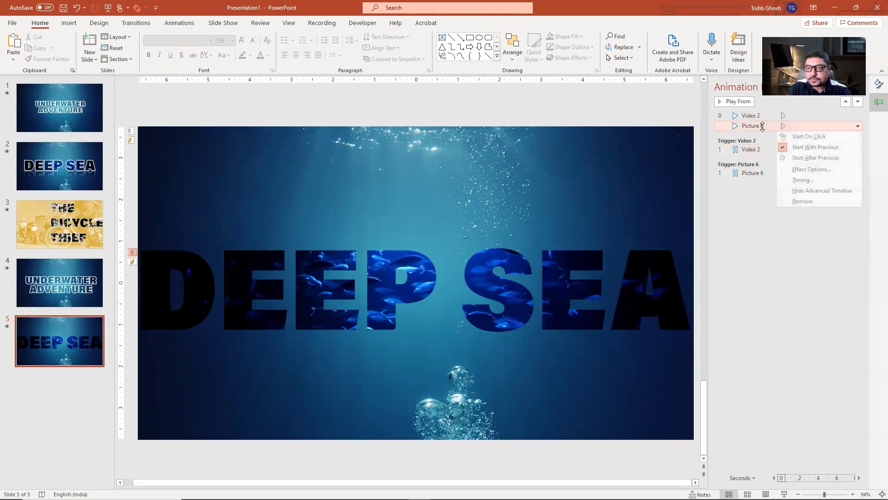
left_click(588, 98)
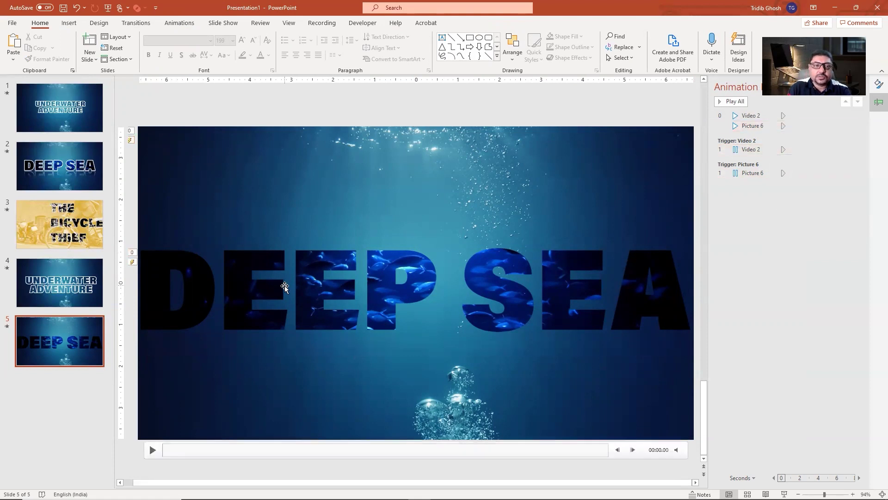
- Give the DEEP SEA letters a gold 4½ pt outline
left_click(283, 259)
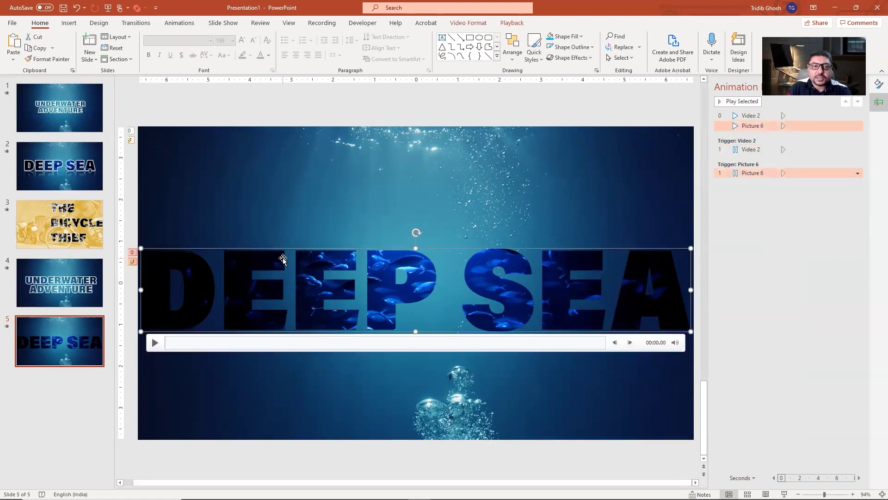
left_click(573, 48)
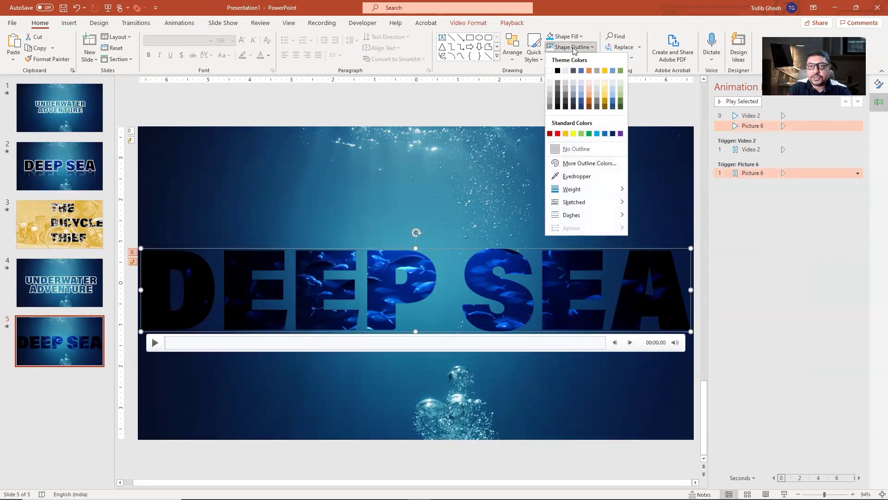
left_click(605, 90)
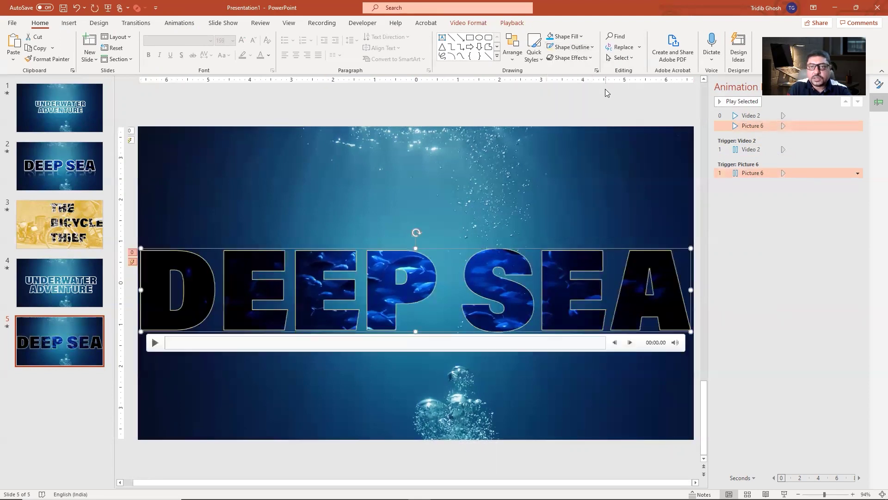
left_click(574, 47)
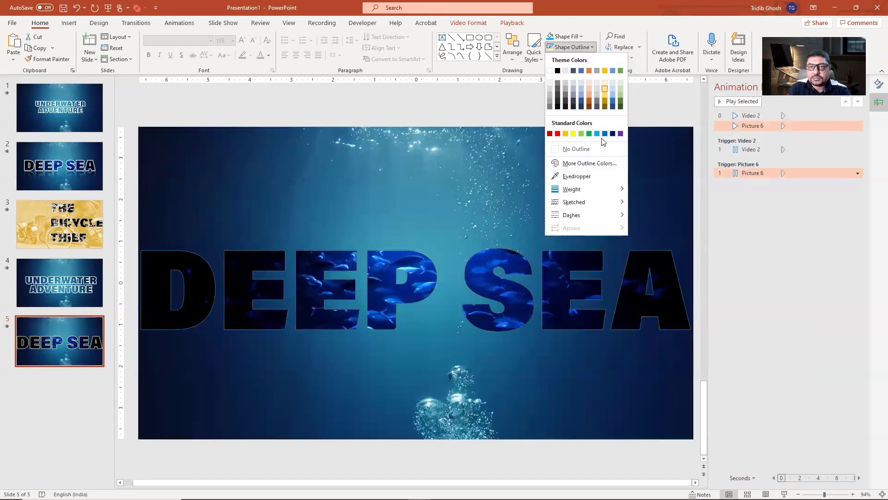
mouse_move(598, 190)
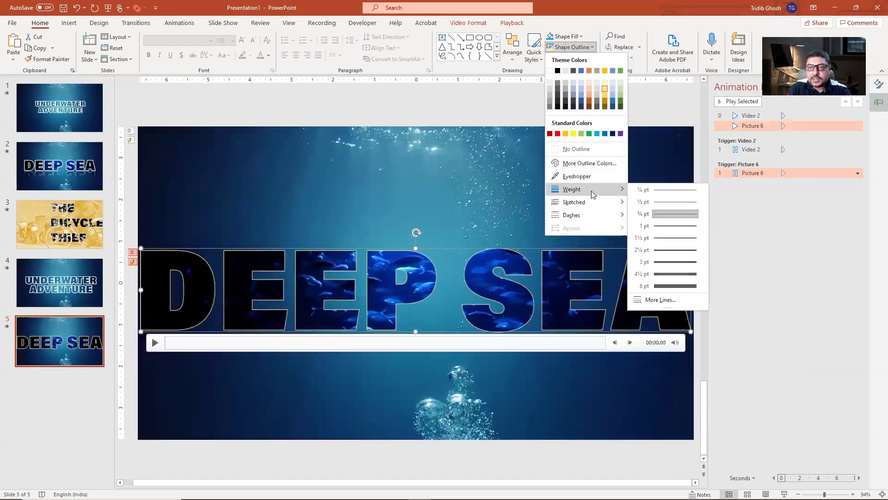
left_click(668, 274)
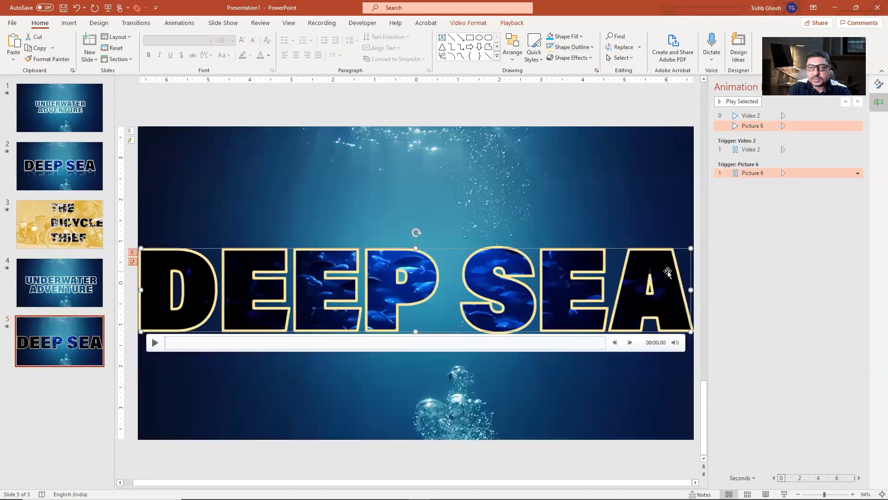
- Change the letter outline to a pale Dash Dot line at 2¼ pt
left_click(574, 48)
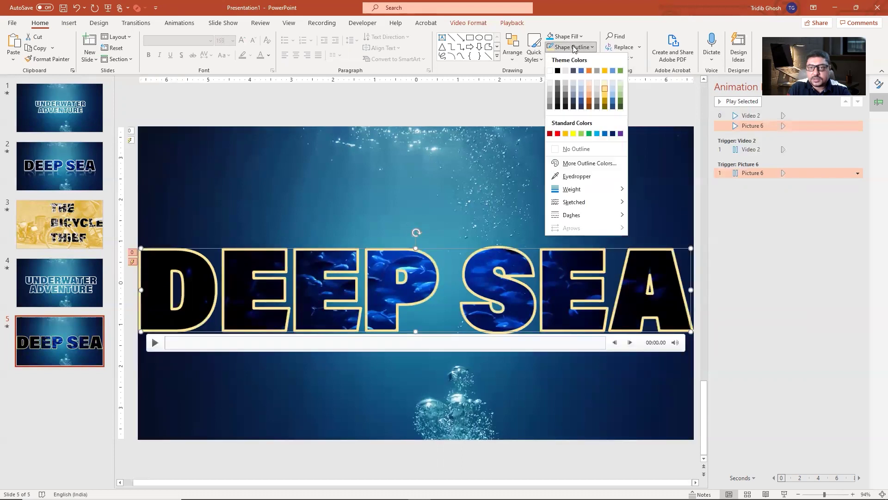
mouse_move(601, 215)
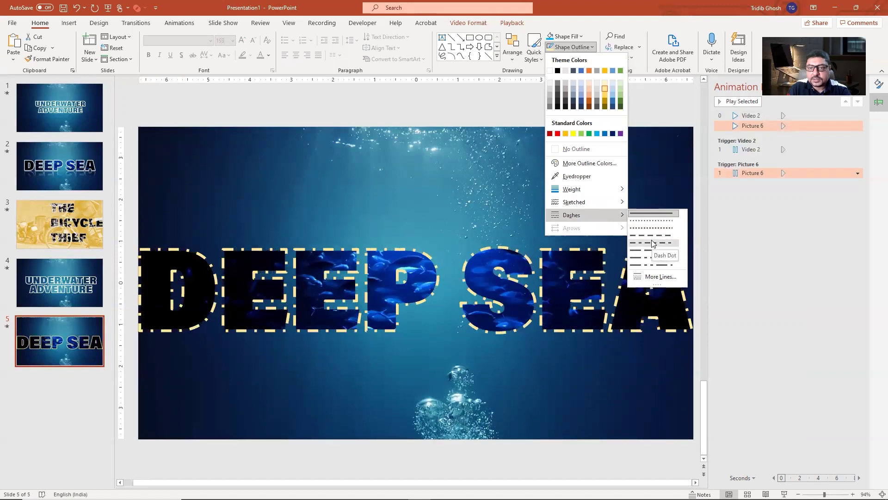
left_click(651, 242)
left_click(584, 47)
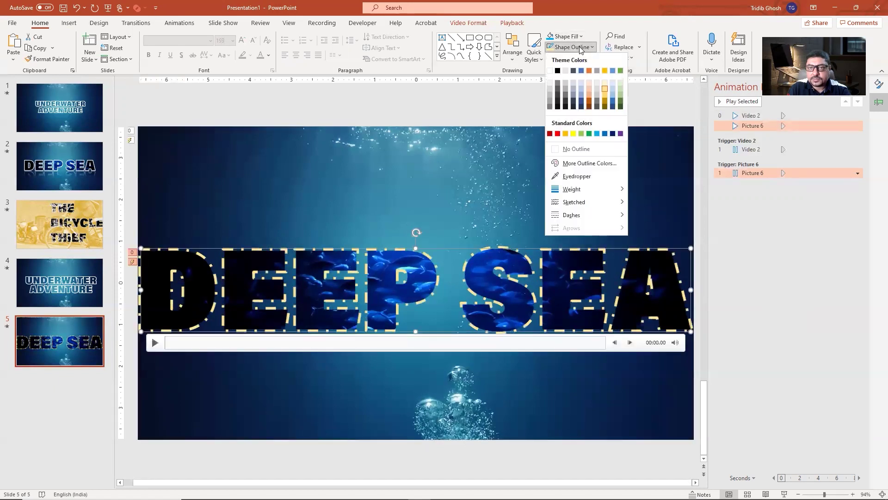
mouse_move(597, 189)
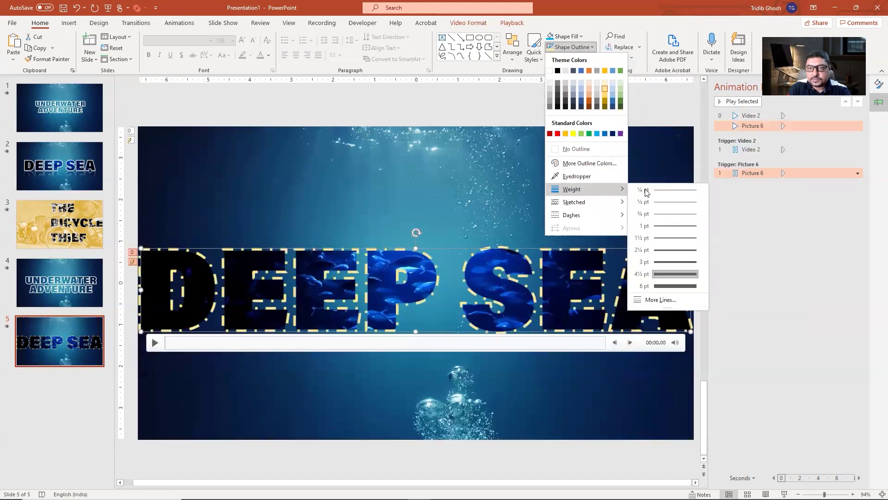
left_click(671, 247)
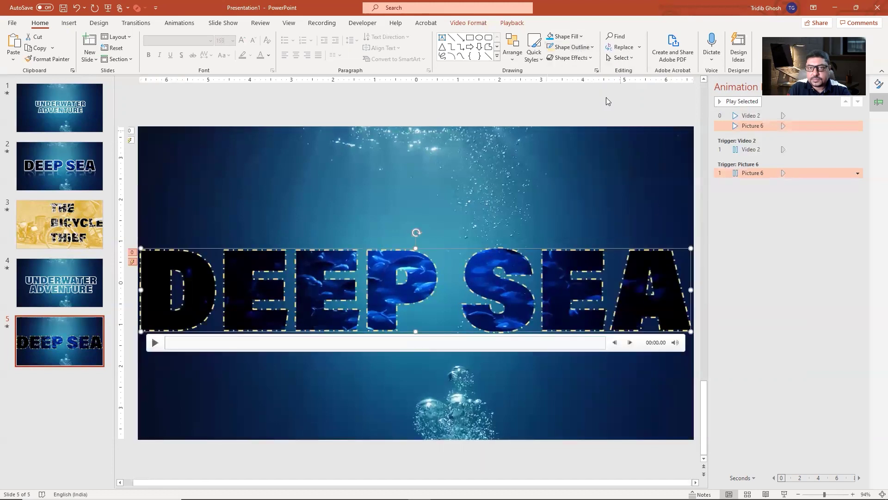
left_click(579, 47)
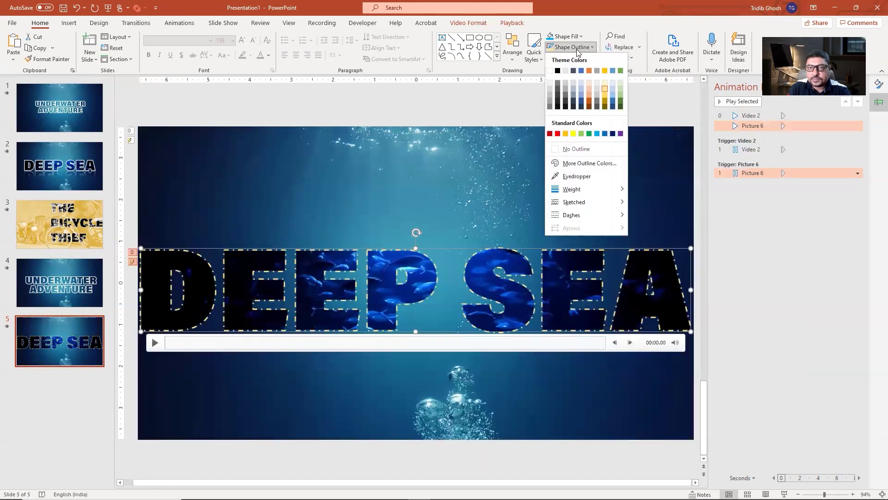
left_click(612, 84)
left_click(529, 103)
- Leave the slideshow and mark the position after slide 5 in the thumbnail pane
mouse_move(400, 271)
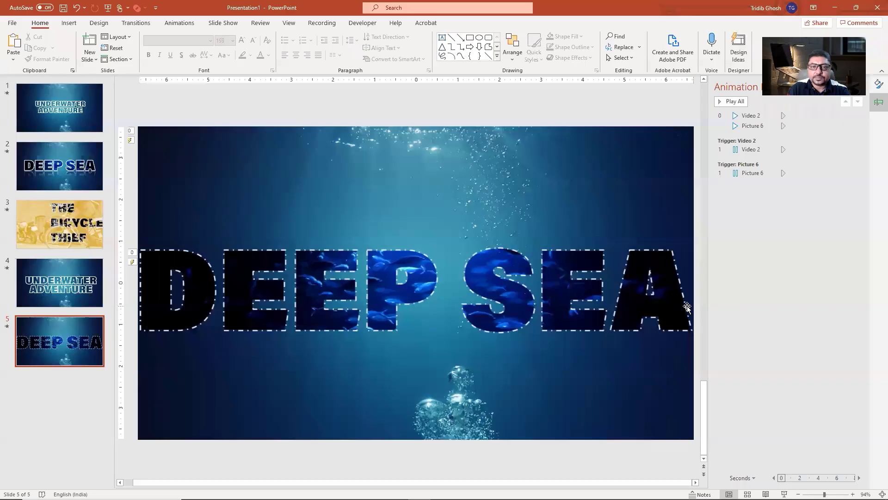
left_click(57, 223)
mouse_move(220, 152)
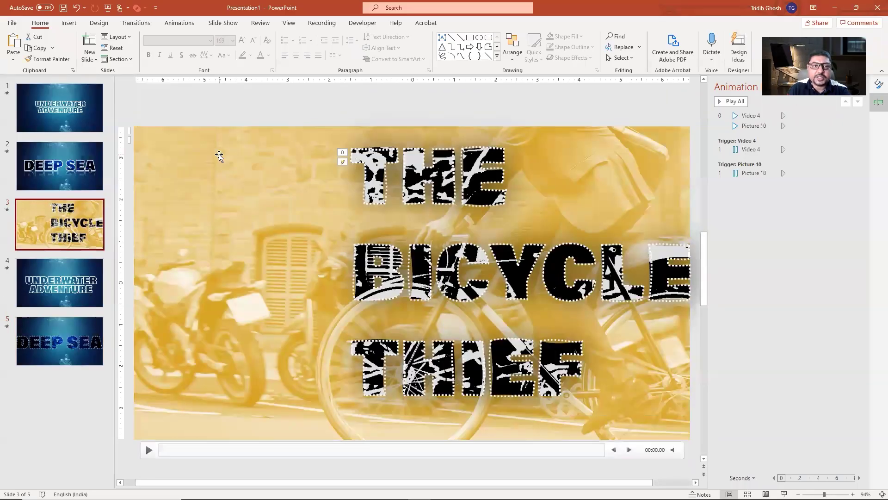
left_click(81, 382)
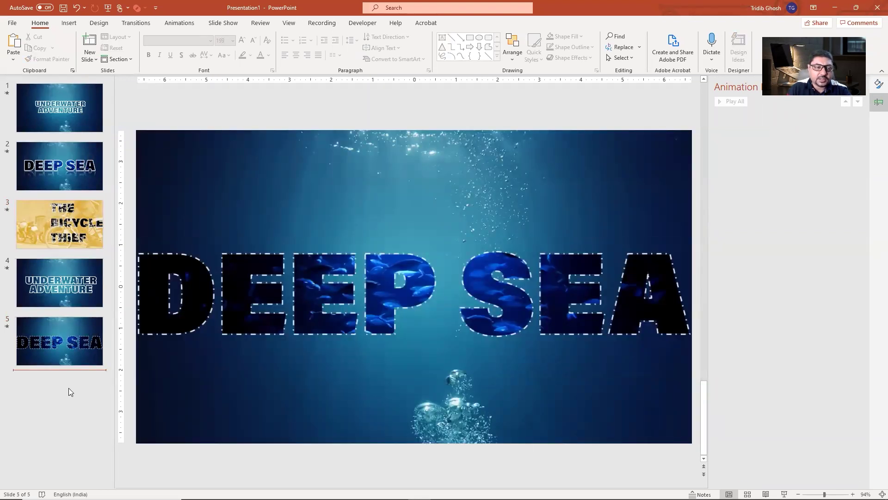
- Add slide 6 and insert the stock video of a cyclist riding past parked motorbikes
key("Return")
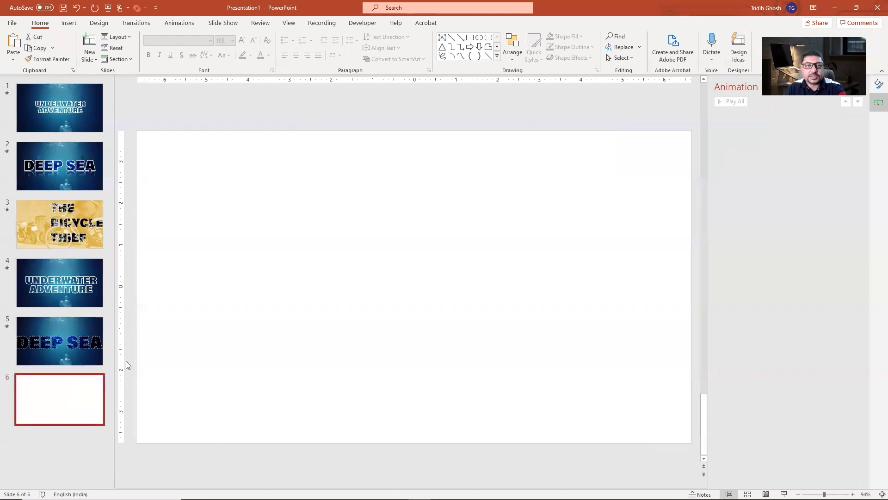
left_click(69, 23)
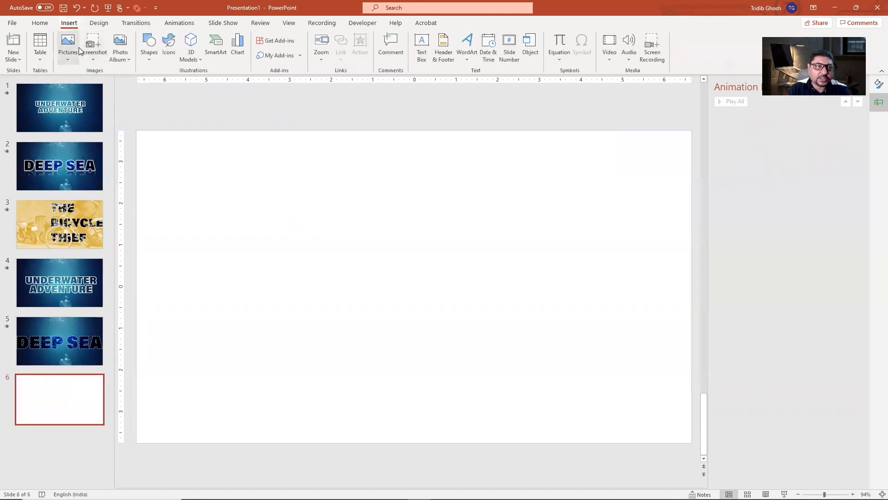
left_click(610, 46)
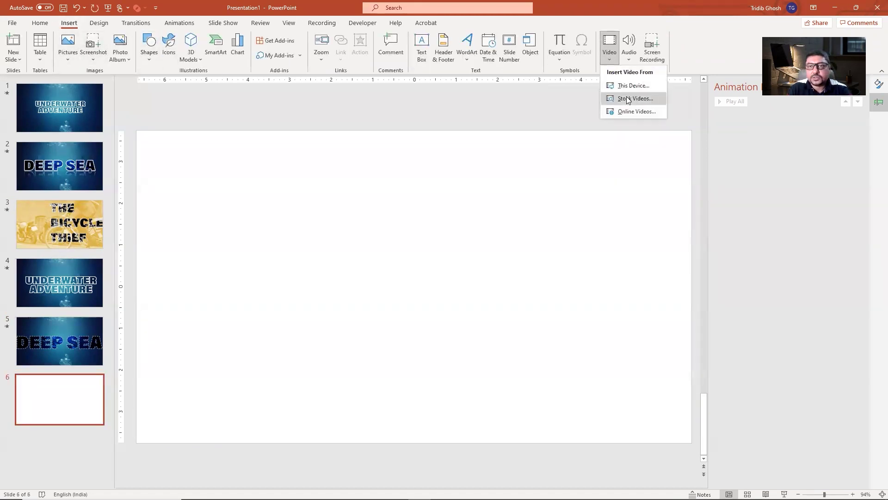
left_click(633, 99)
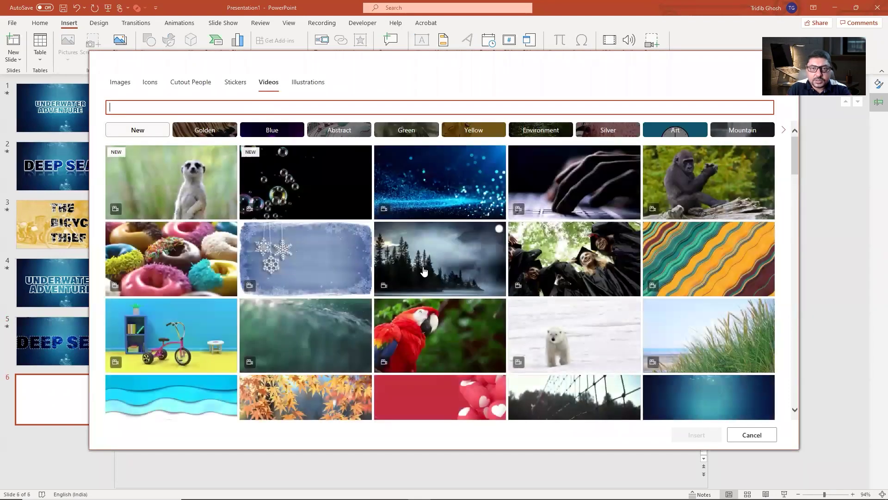
scroll(425, 264, "down", 5)
scroll(425, 264, "down", 3)
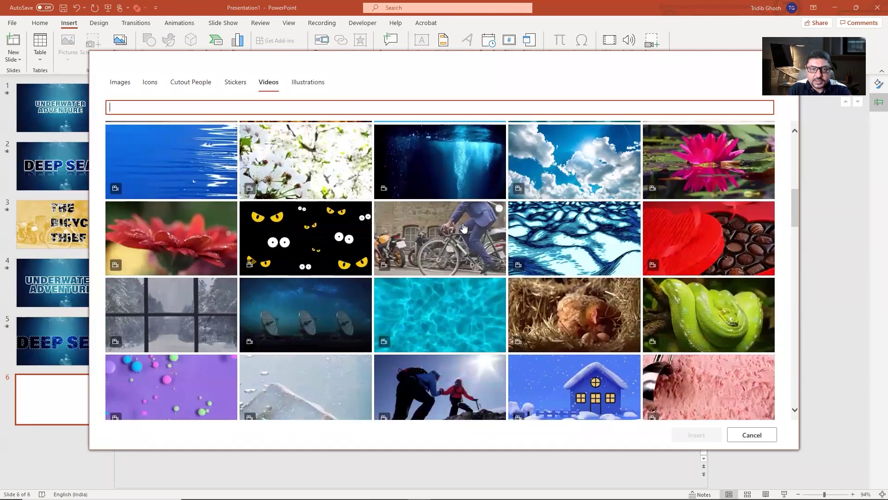
left_click(424, 264)
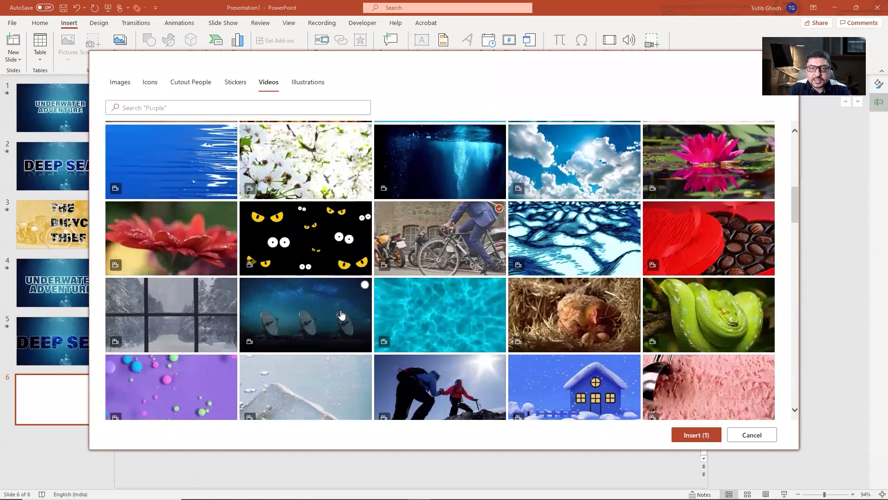
left_click(688, 435)
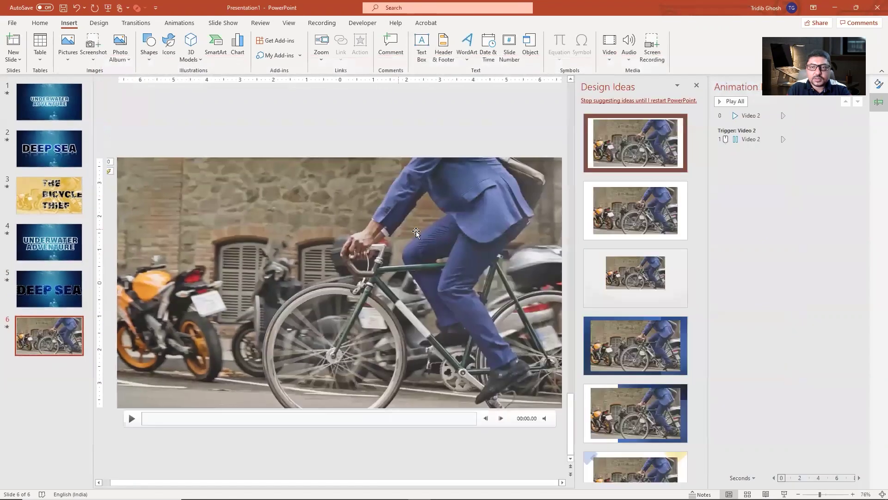
- Paste a duplicate of the cyclist video, offset slightly from the original
left_click(343, 173)
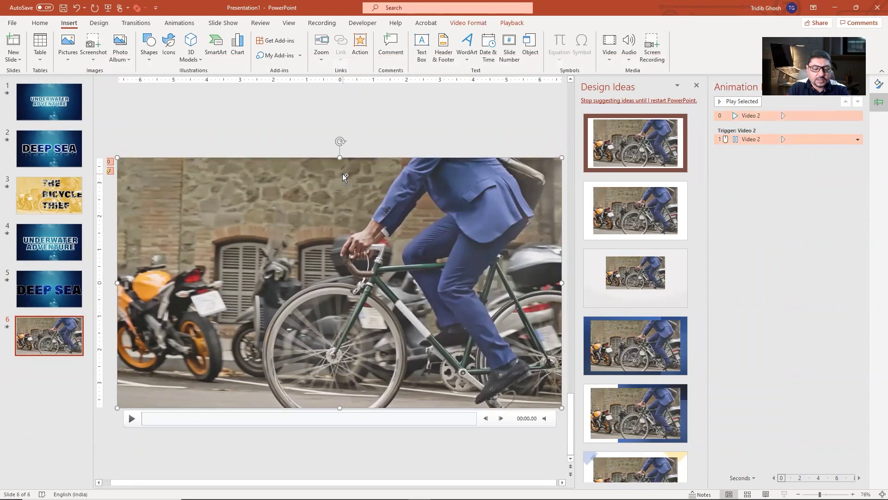
key("ctrl+v")
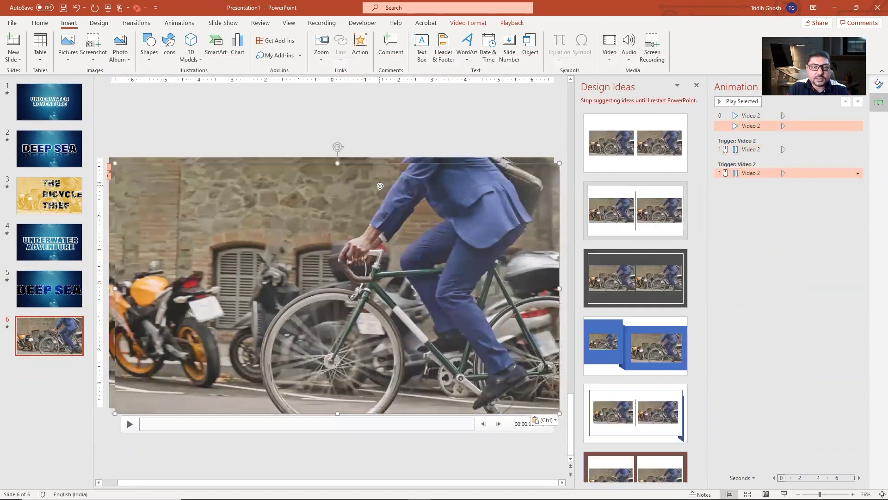
left_click_drag(380, 192, 333, 170)
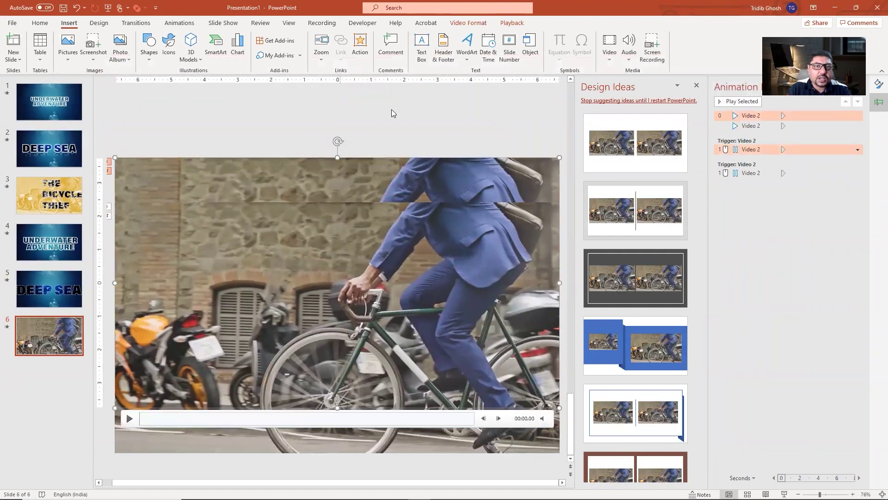
- Drag the cyclist video up over the yellow band so it fills slide 6
left_click(481, 26)
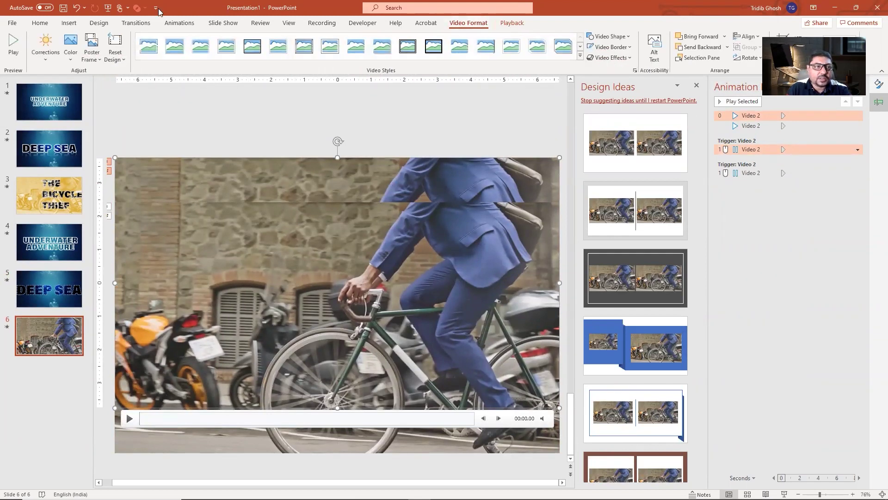
left_click(72, 59)
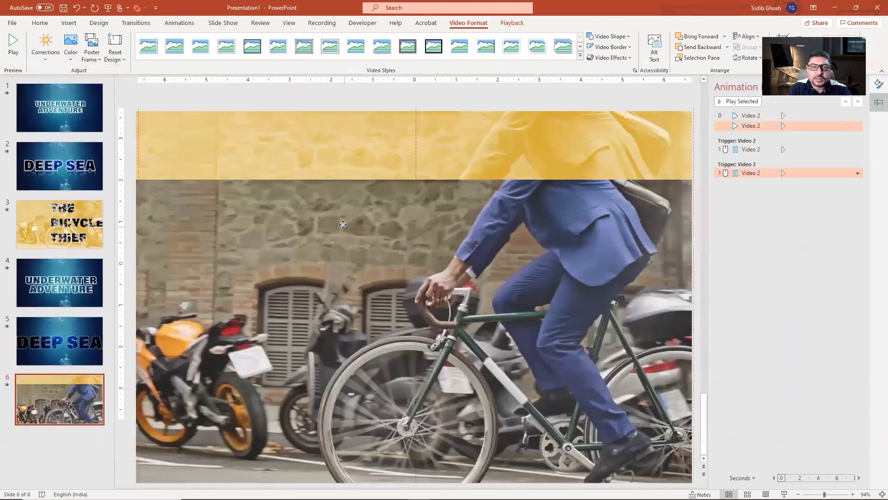
left_click_drag(343, 224, 341, 170)
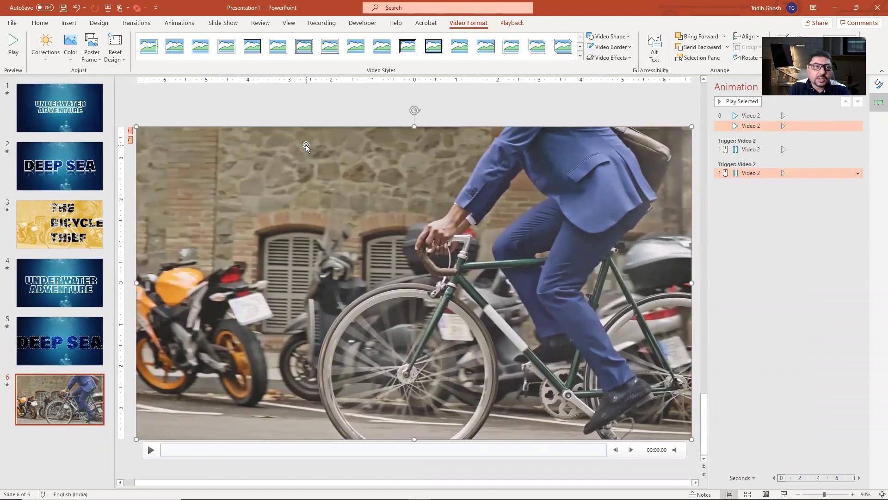
- Draw a text box over the upper video reading 'THE BICYCLE THIEF' and narrow it around the title
left_click(69, 23)
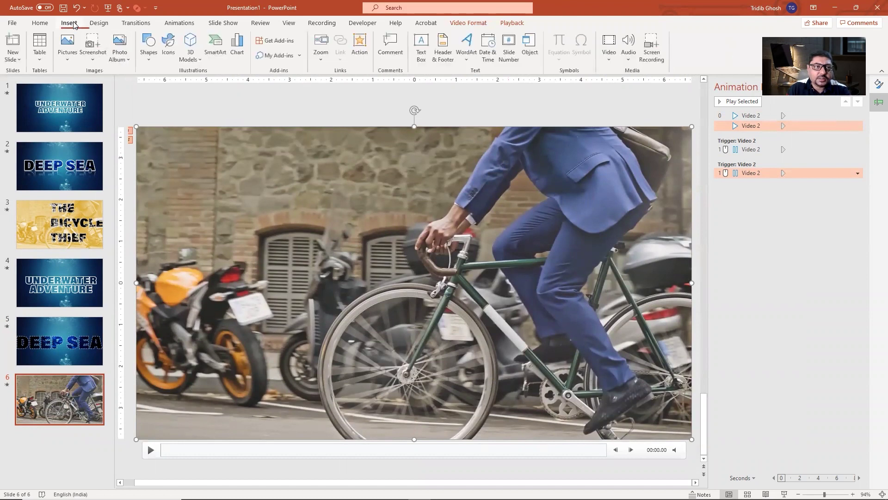
left_click(149, 44)
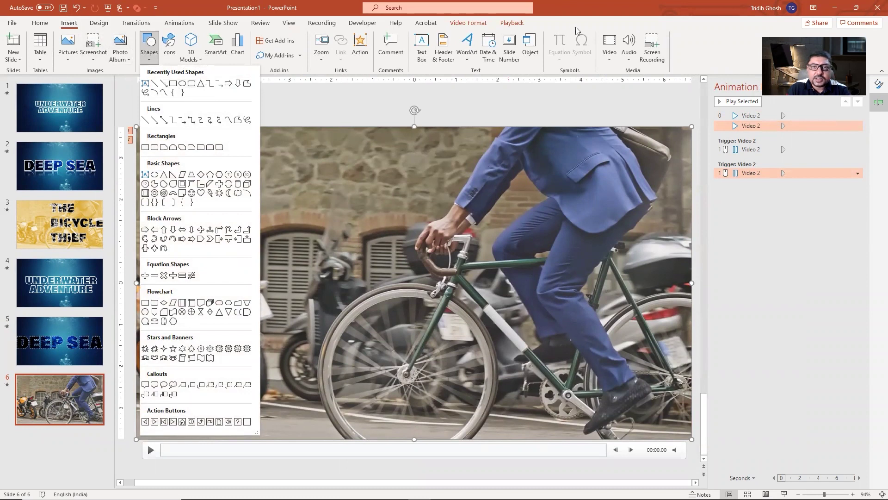
left_click(590, 30)
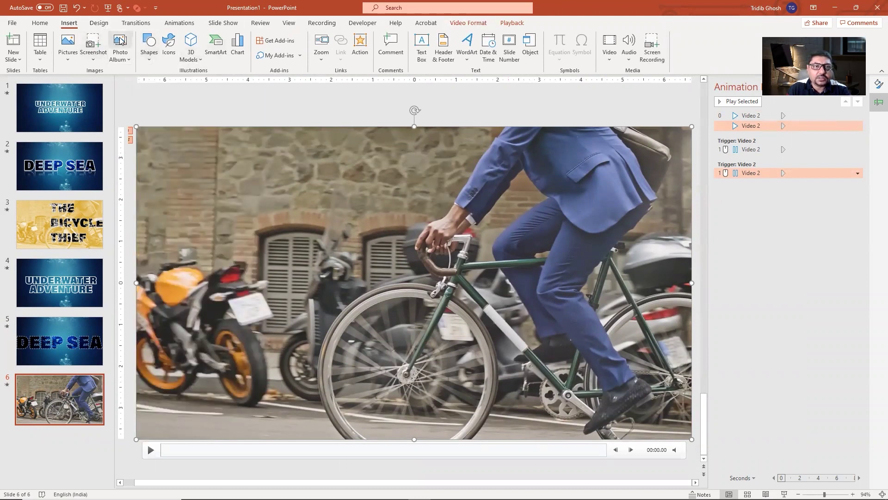
left_click(421, 46)
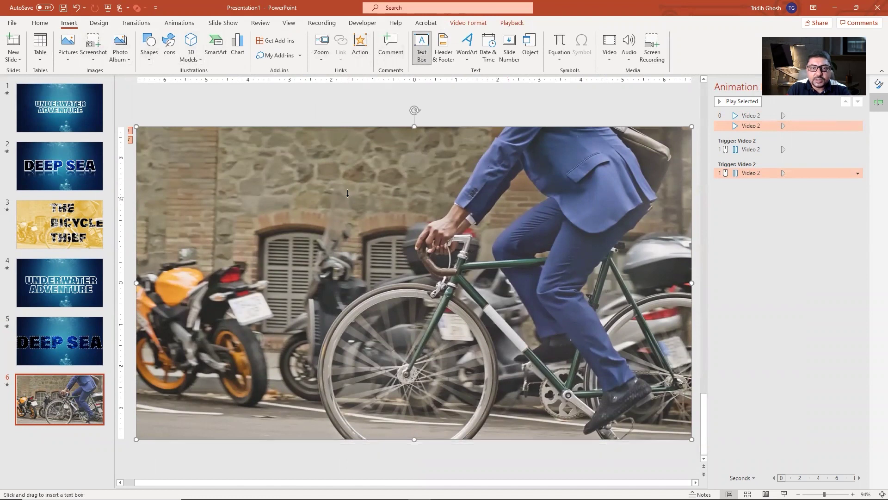
left_click_drag(328, 183, 662, 382)
type("THE BICYCLE")
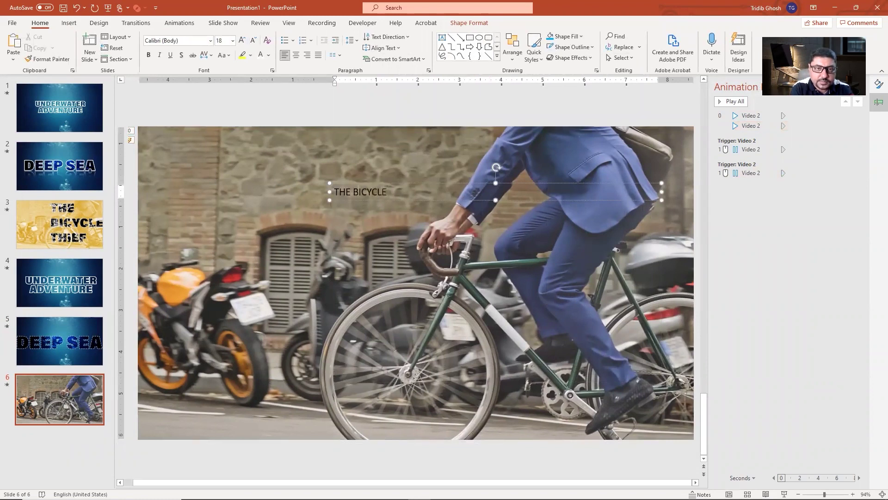
type(" THIEF")
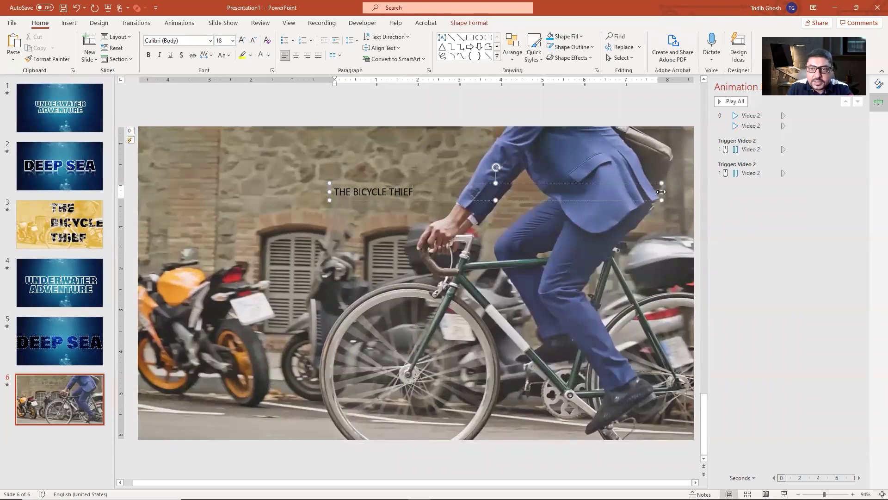
left_click_drag(662, 192, 434, 192)
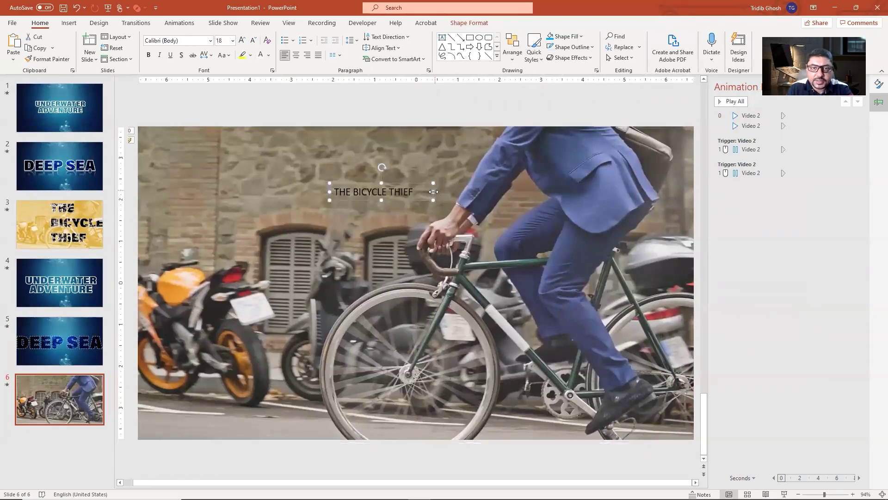
left_click(691, 222)
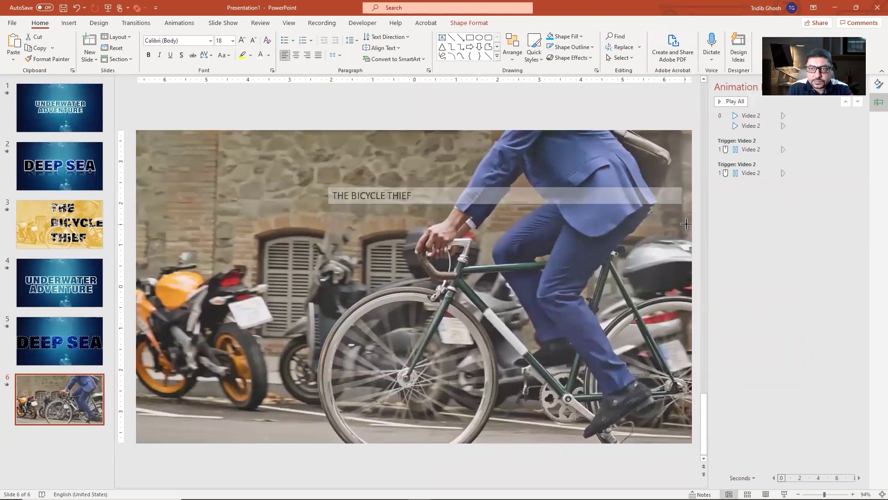
- Right-align the title text and enlarge its font step by step to 138 pt
left_click(532, 196)
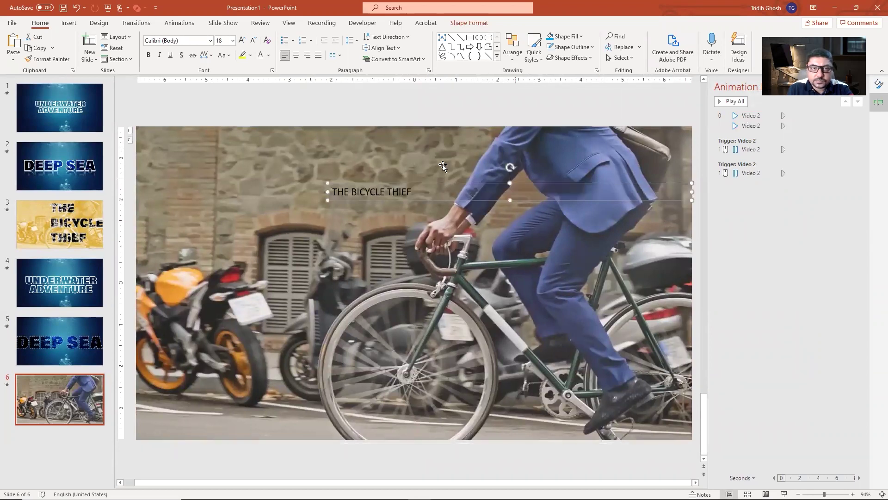
left_click(307, 55)
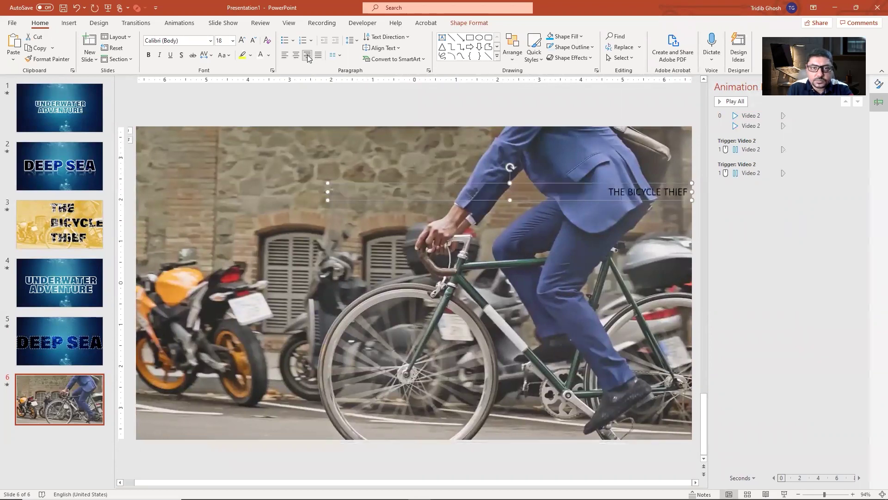
left_click(241, 40)
left_click(241, 40)
left_click(241, 40)
left_click(242, 41)
left_click(241, 41)
left_click(241, 41)
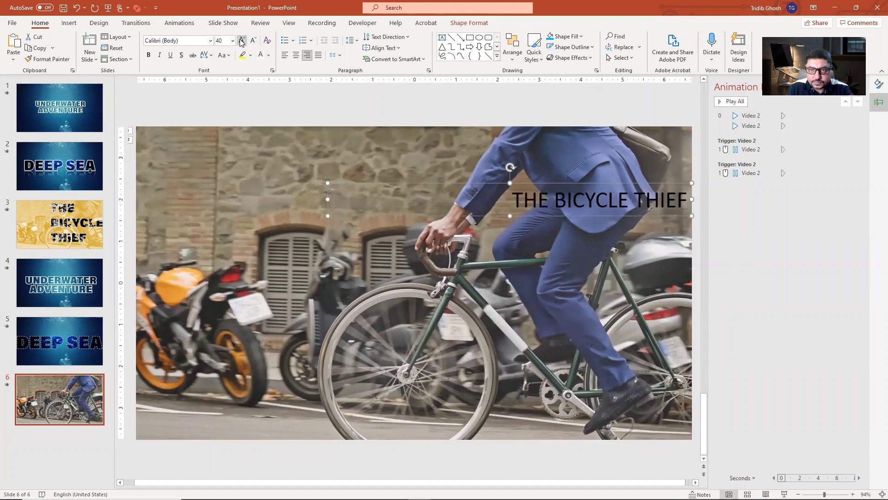
left_click(241, 40)
left_click(242, 40)
left_click(241, 40)
left_click(242, 40)
left_click(242, 40)
left_click(242, 40)
left_click(241, 40)
left_click(242, 41)
left_click(242, 40)
left_click(241, 40)
left_click(241, 40)
left_click(241, 41)
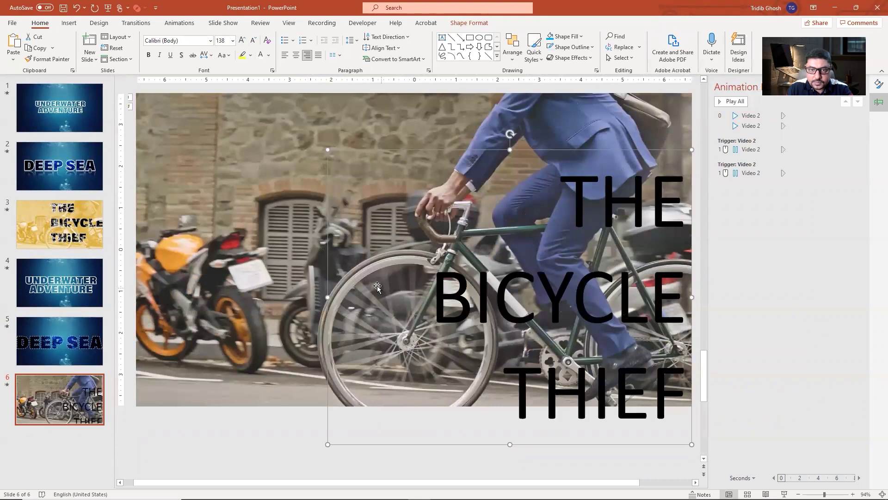
- Move the title box higher and set its font to Acumin Pro SemiCondensed UltBlk
left_click_drag(326, 279, 333, 227)
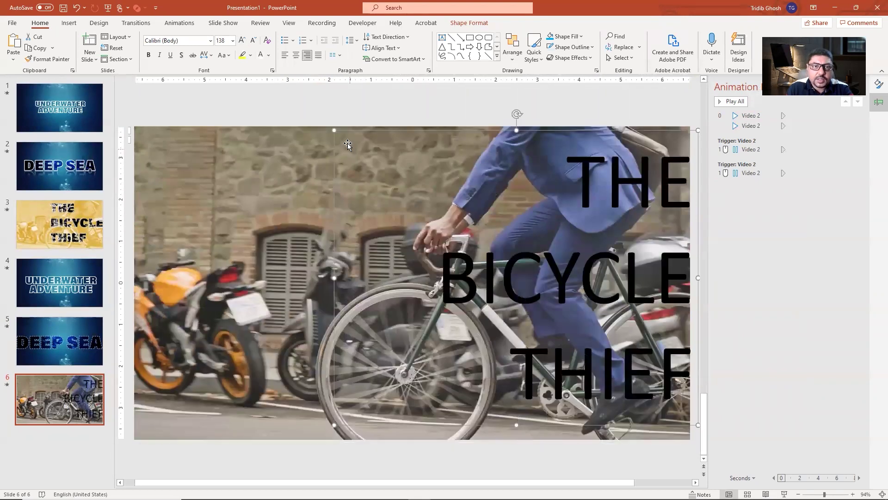
left_click_drag(365, 139, 363, 135)
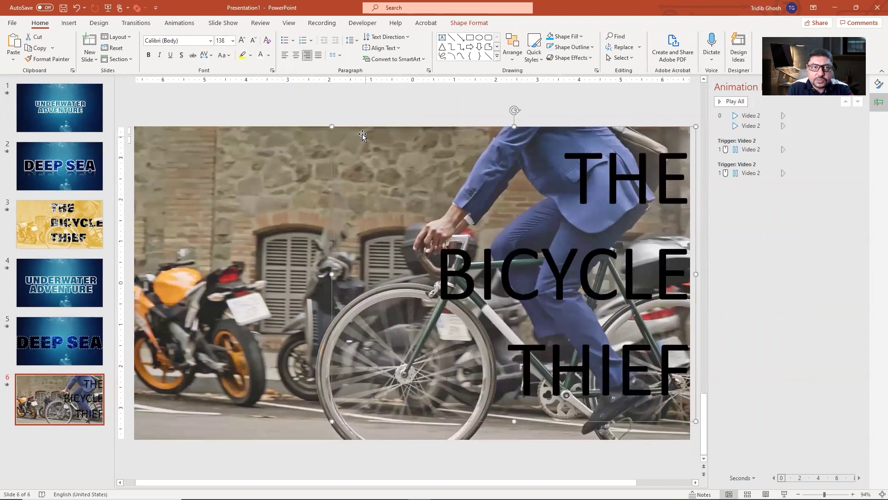
left_click(211, 40)
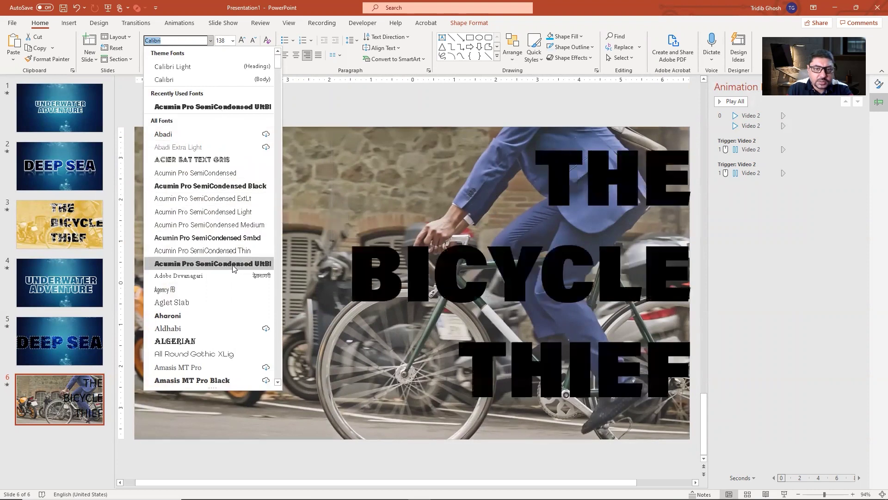
left_click(213, 264)
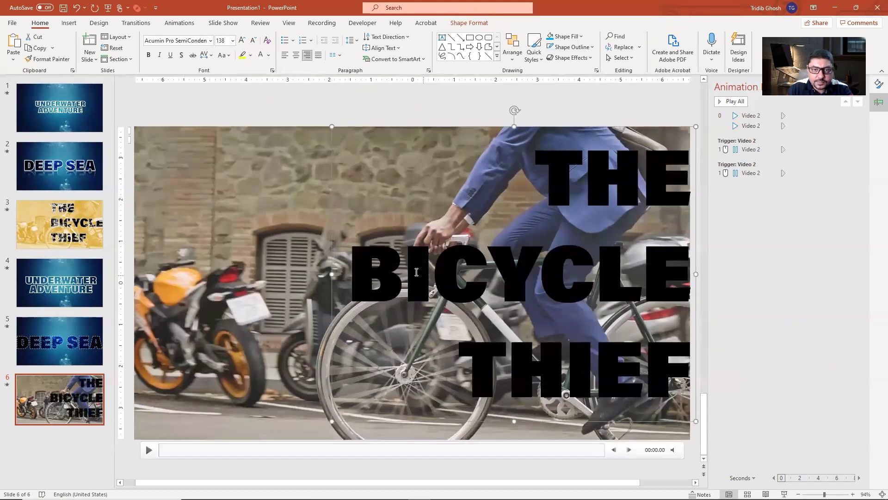
- Fine-tune the title box position over the right side of the video
left_click(417, 267)
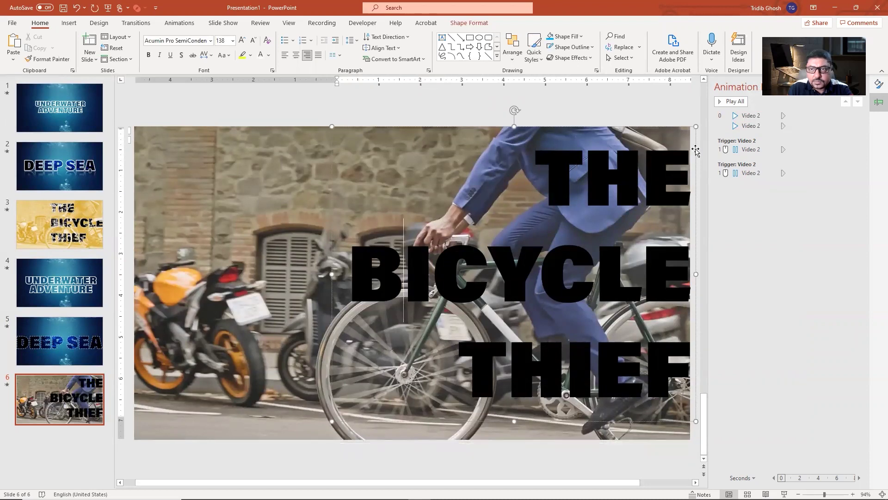
left_click_drag(692, 149, 694, 154)
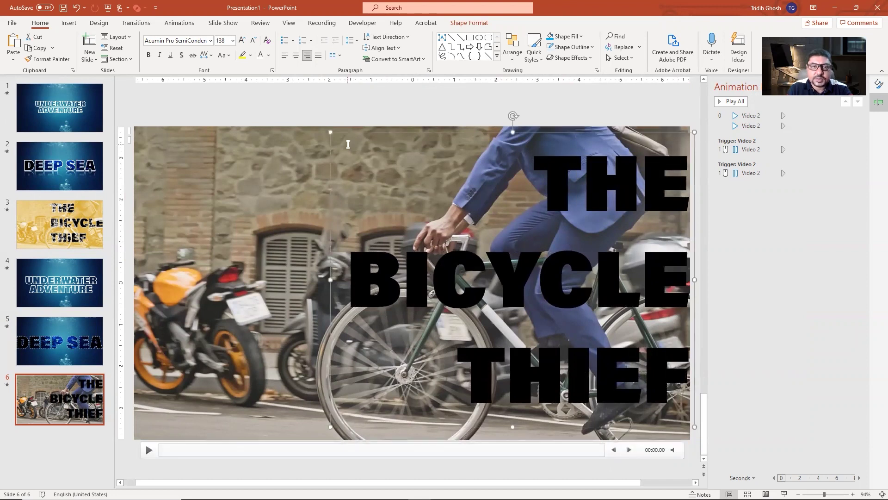
left_click_drag(378, 134, 378, 128)
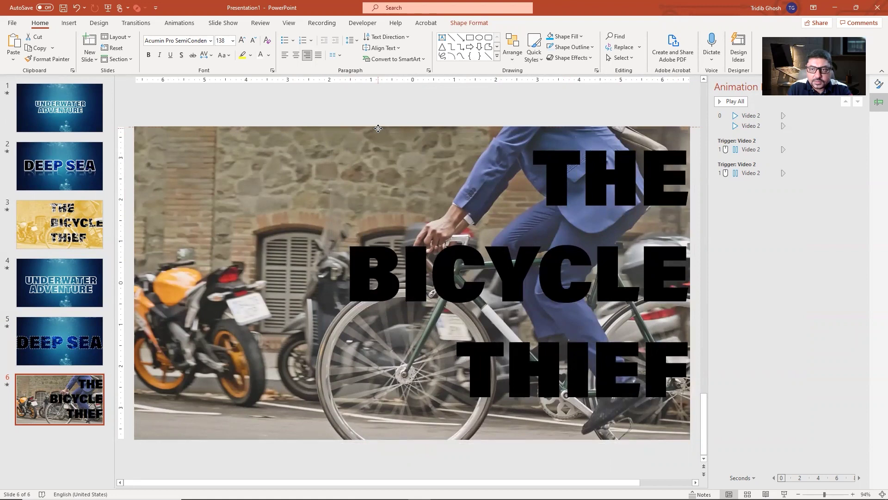
left_click_drag(378, 128, 381, 131)
- Select the cyclist video with the title box and apply Merge Shapes Intersect
left_click(304, 145)
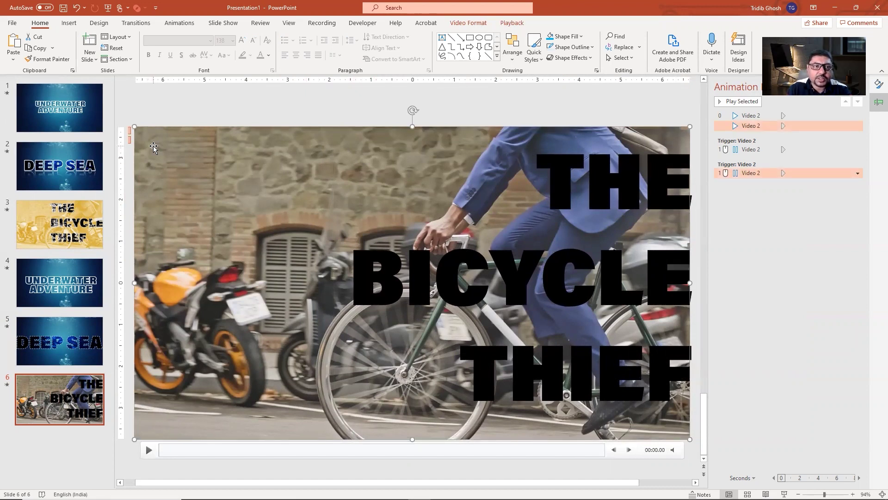
left_click(469, 22)
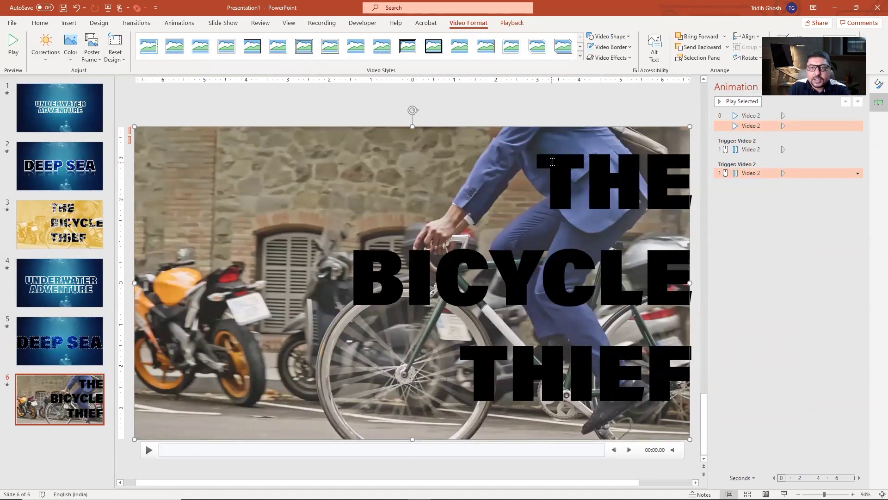
left_click(551, 162)
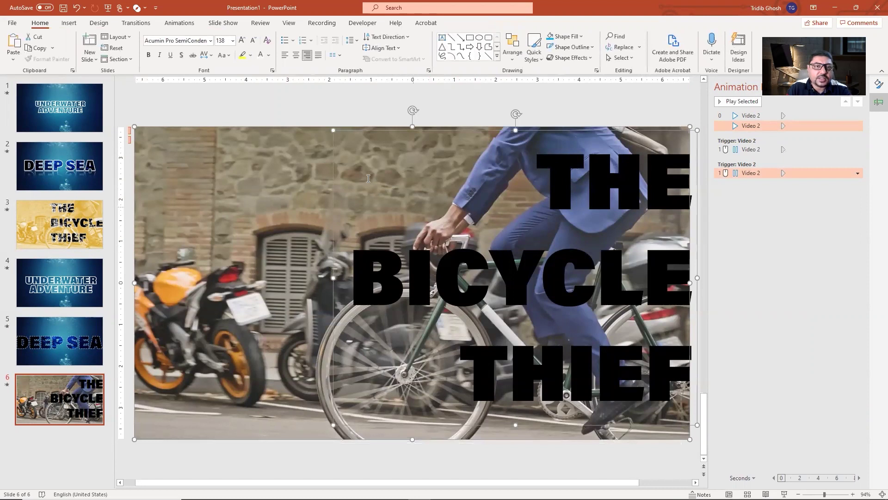
left_click(138, 7)
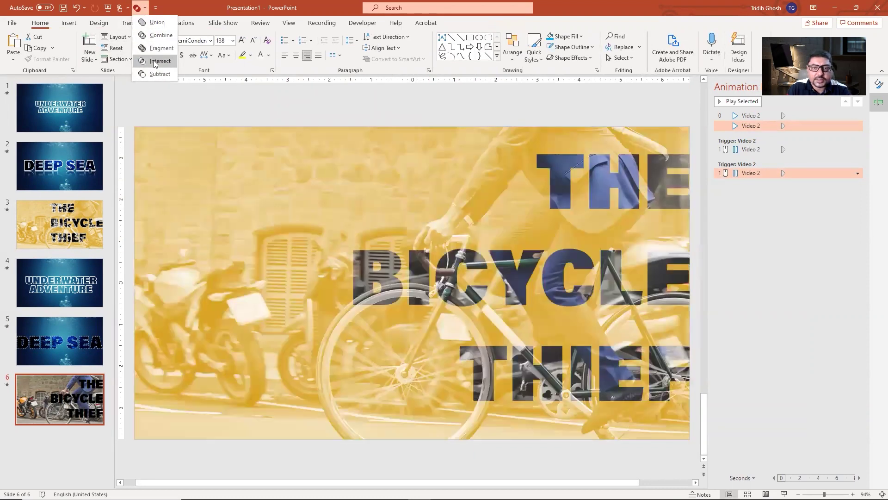
left_click(155, 63)
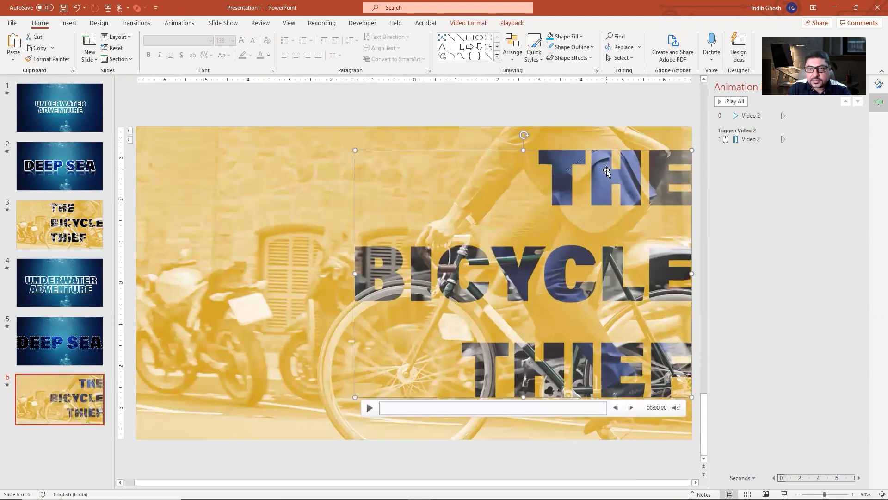
- Recolor the video inside the letters to Black and White: 50% via Format Video settings
right_click(606, 170)
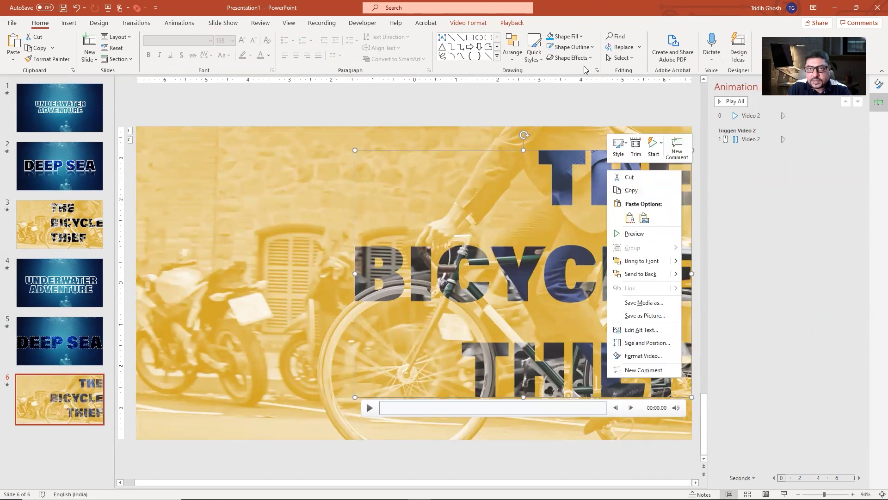
left_click(571, 58)
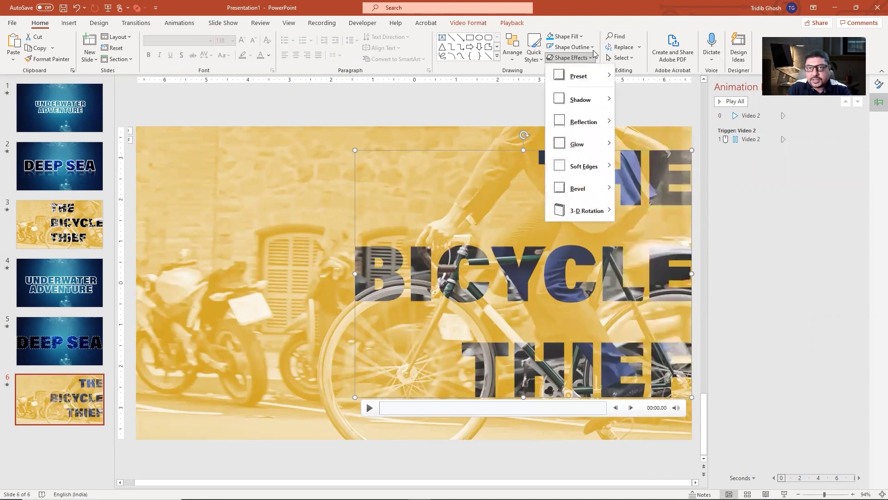
left_click(584, 38)
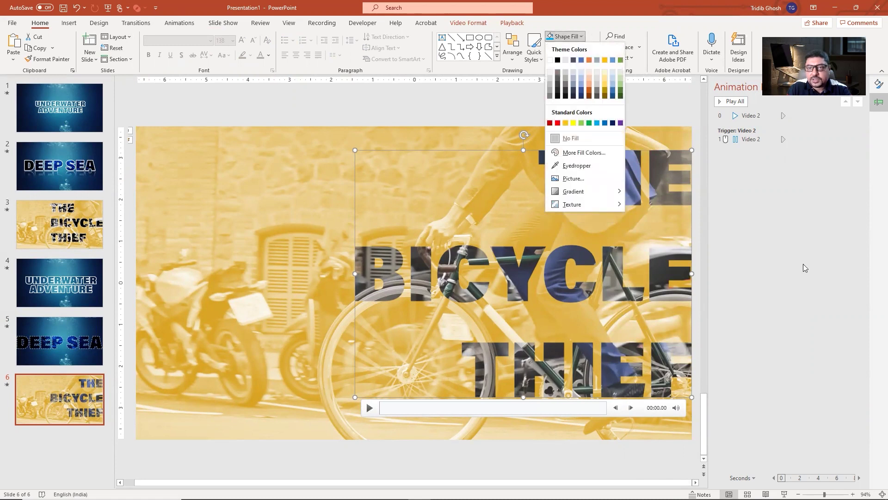
left_click(791, 255)
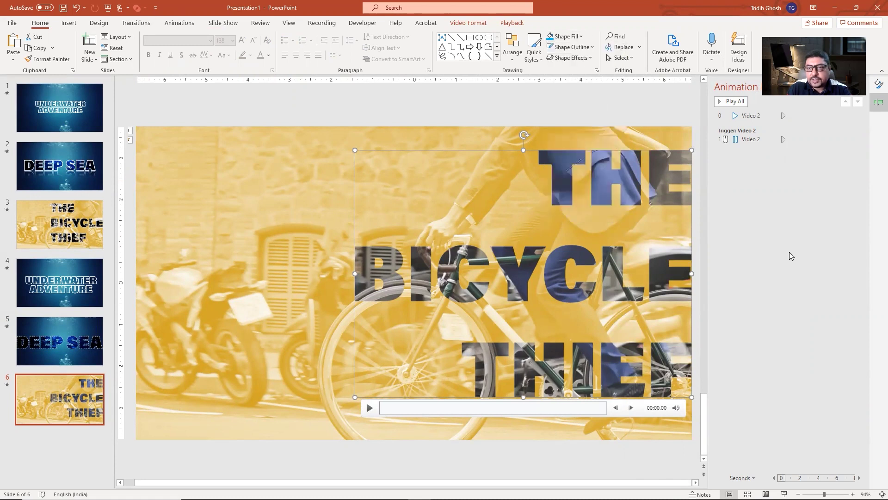
left_click(877, 89)
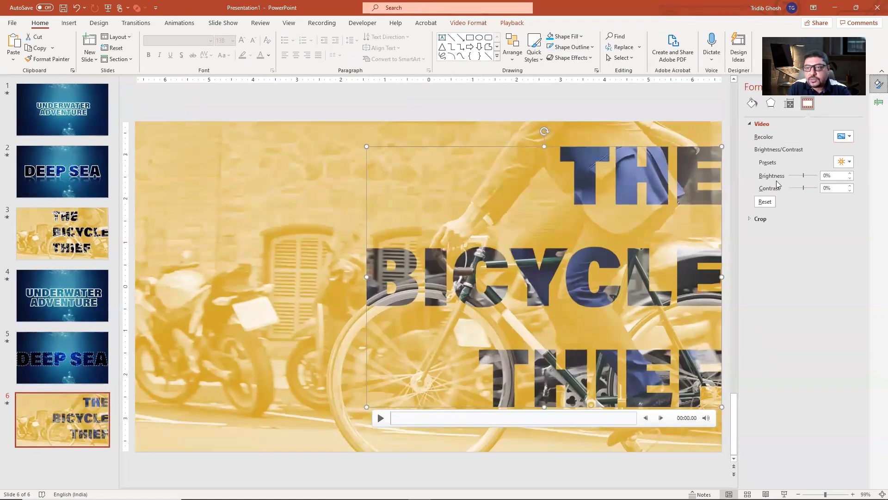
left_click(849, 163)
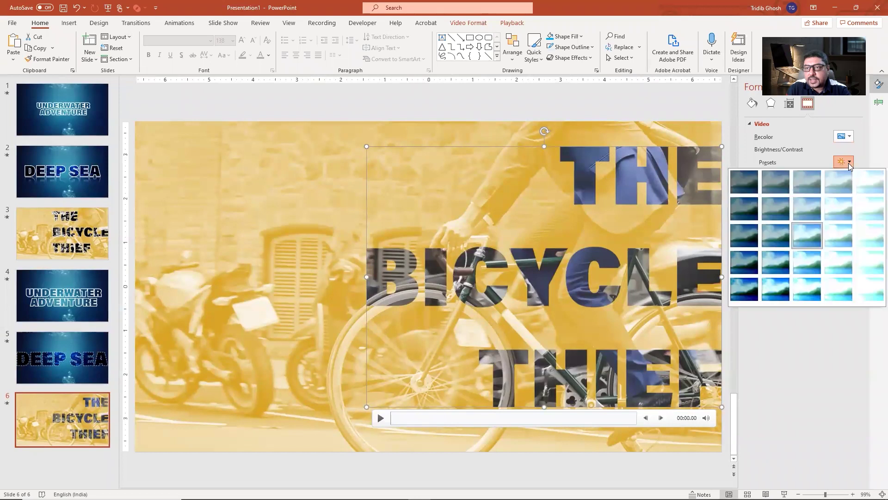
left_click(848, 137)
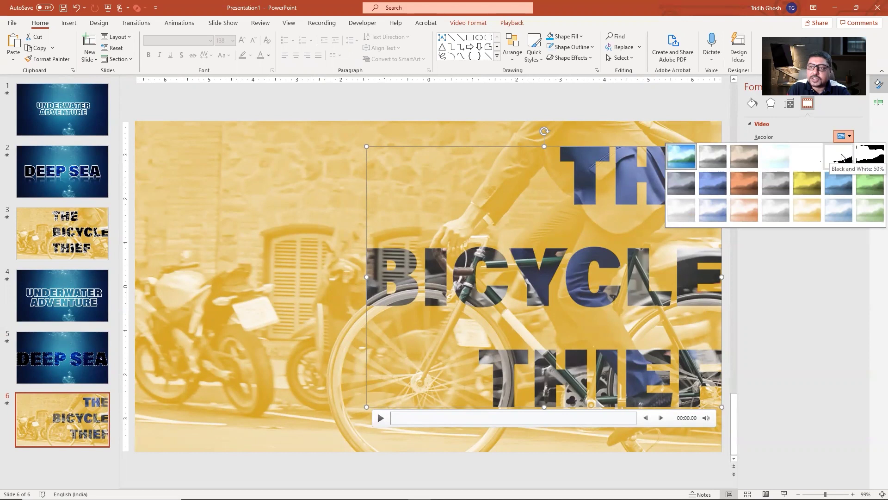
left_click(842, 157)
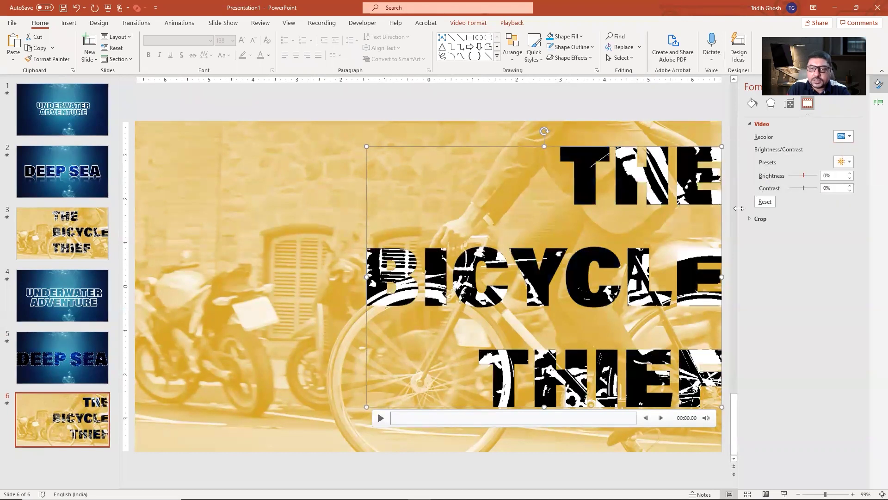
- Try brightness/contrast presets and settle on Brightness 20% Contrast 40%
left_click(849, 162)
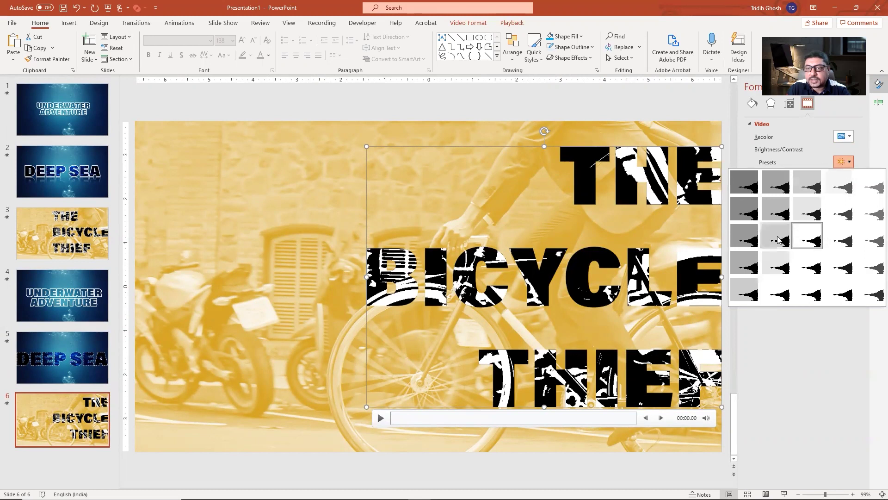
left_click(784, 272)
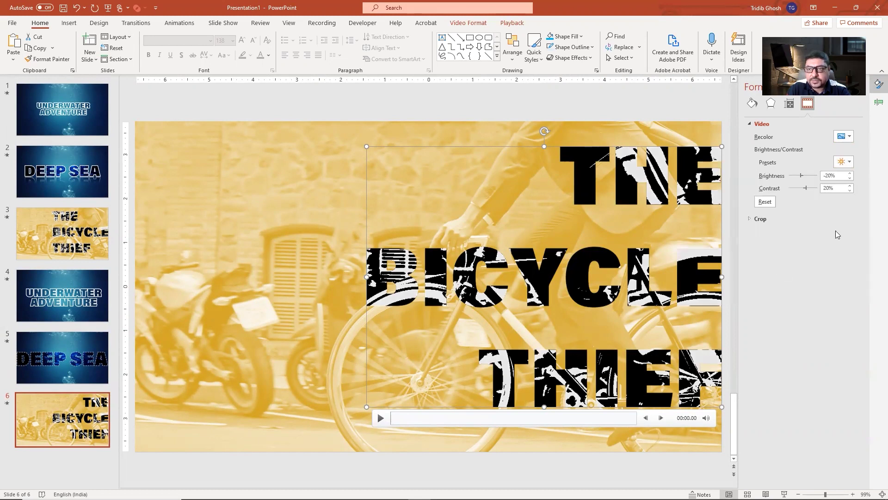
left_click(845, 136)
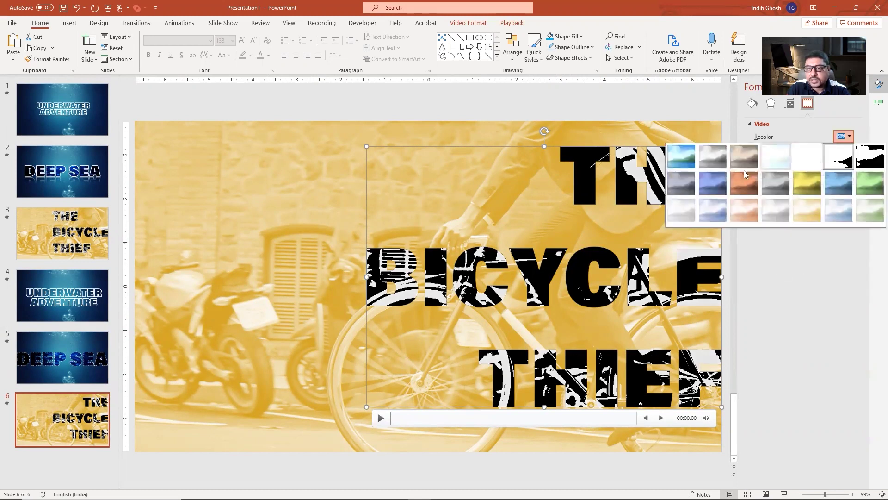
left_click(845, 158)
left_click(843, 162)
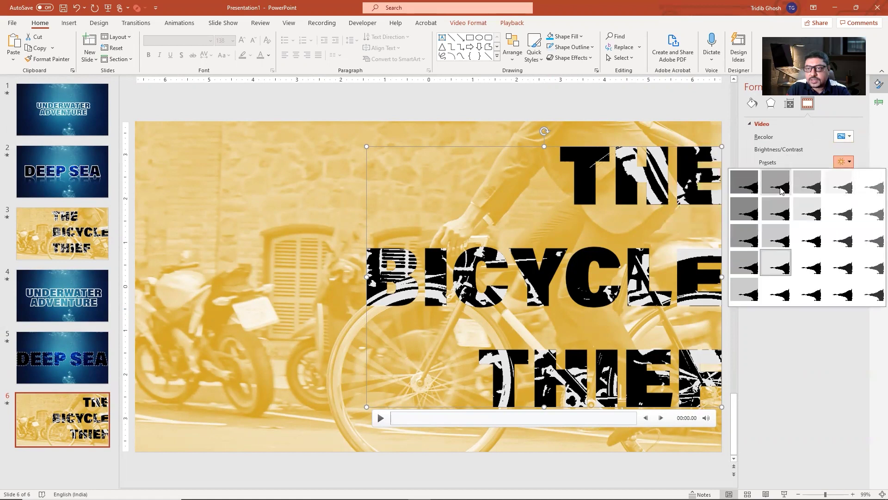
left_click(779, 219)
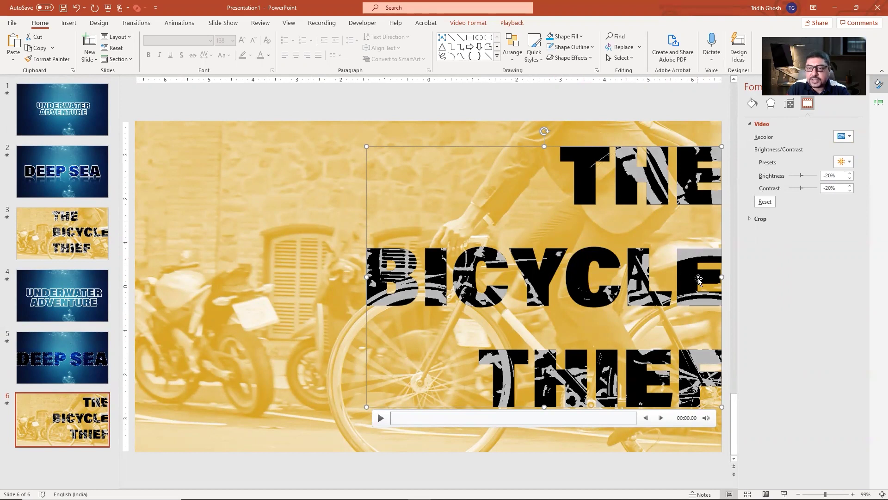
left_click(843, 161)
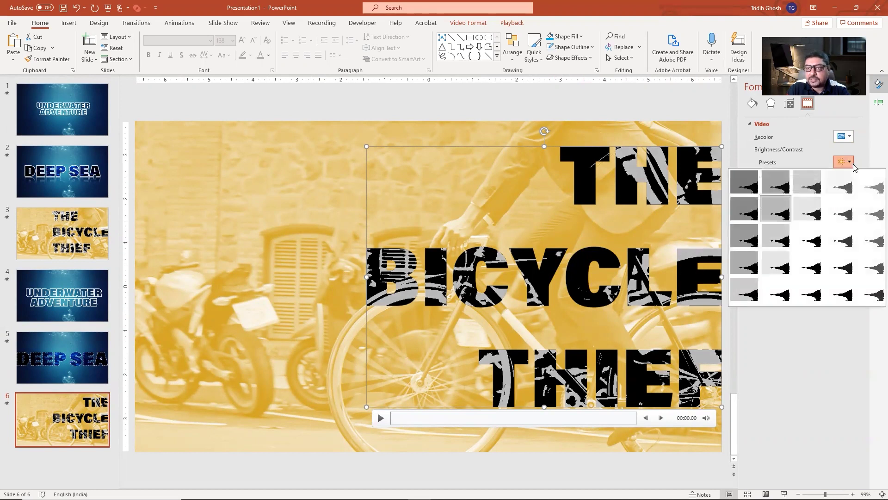
left_click(838, 291)
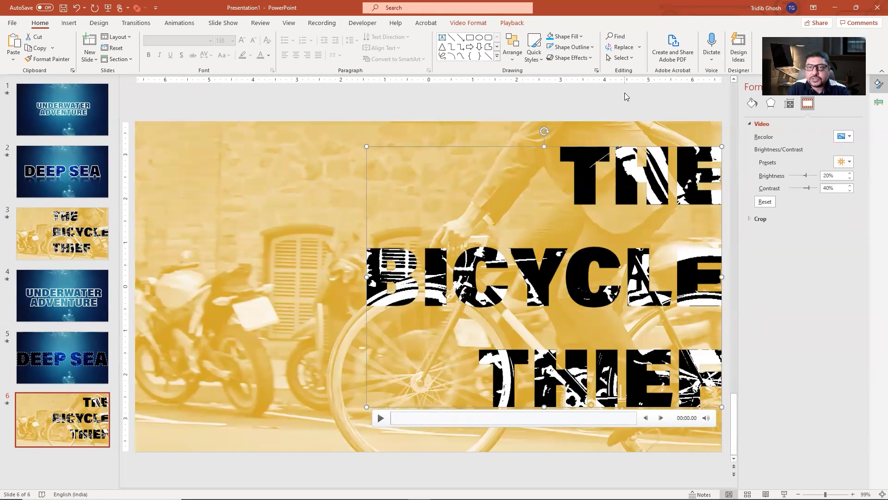
- Set the video to start automatically and loop until stopped
left_click(480, 23)
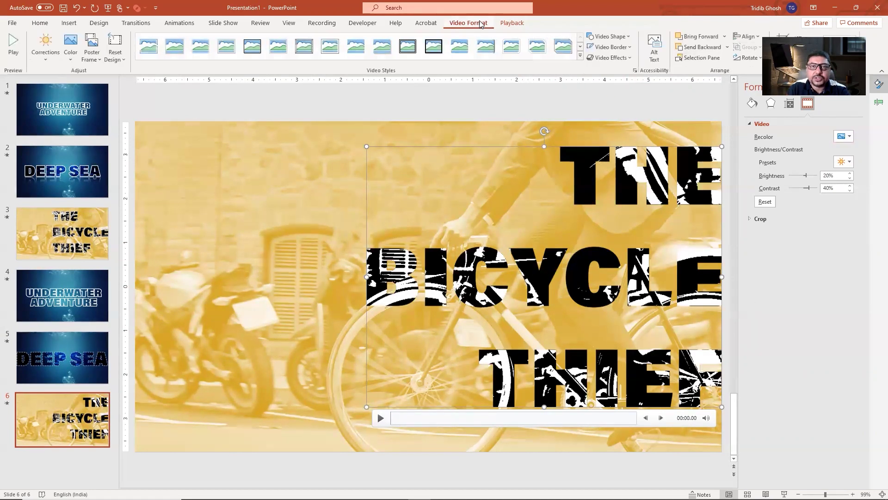
left_click(512, 23)
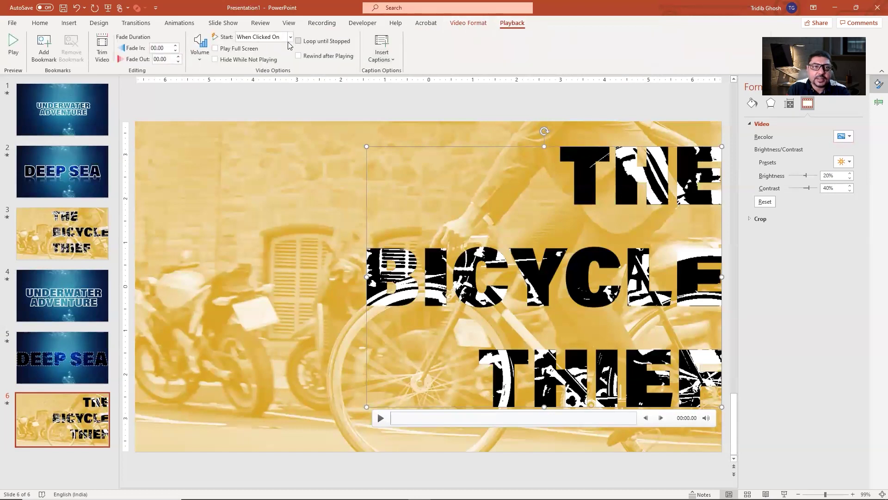
left_click(291, 37)
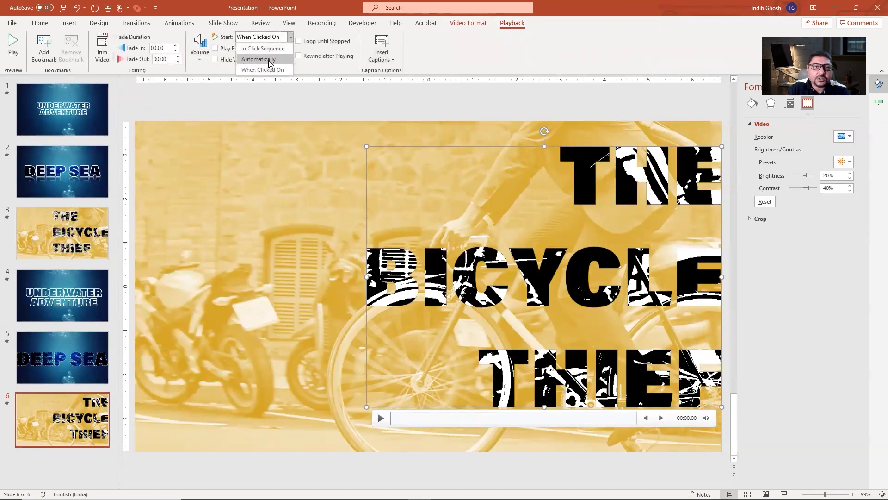
left_click(270, 59)
left_click(299, 42)
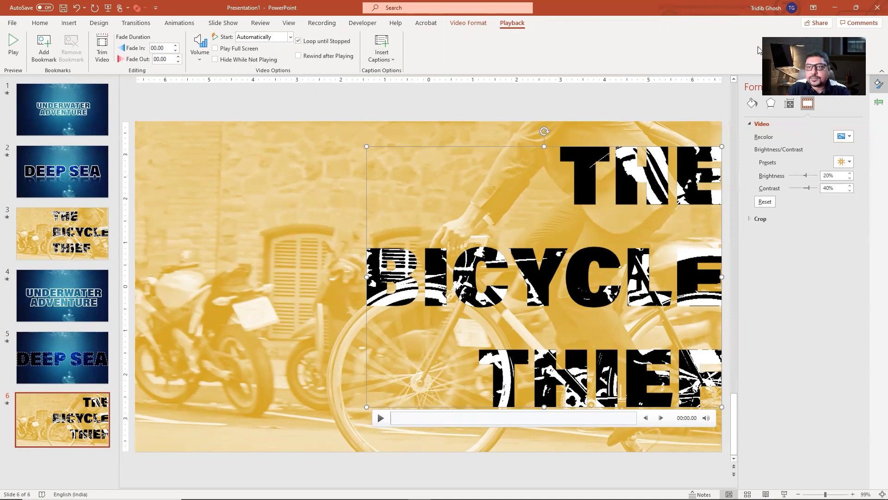
- Make the Picture 5 and Video 2 trigger animations start with previous
key("alt+a")
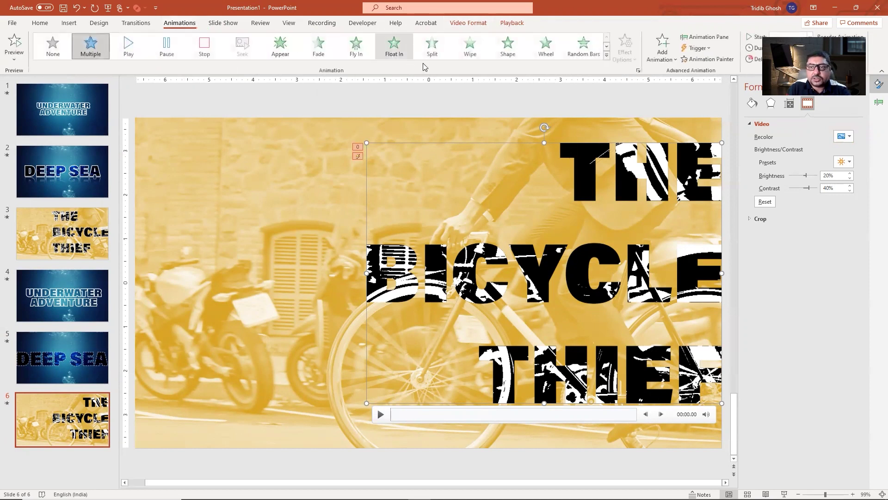
left_click(706, 37)
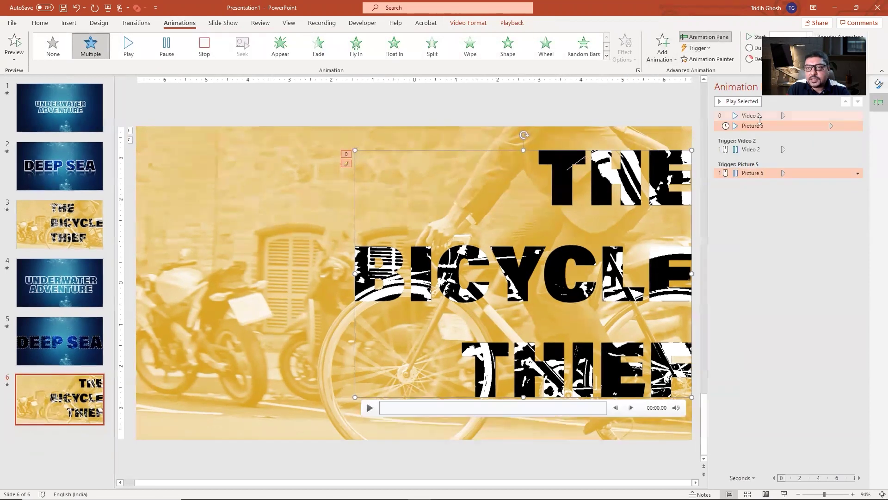
right_click(762, 125)
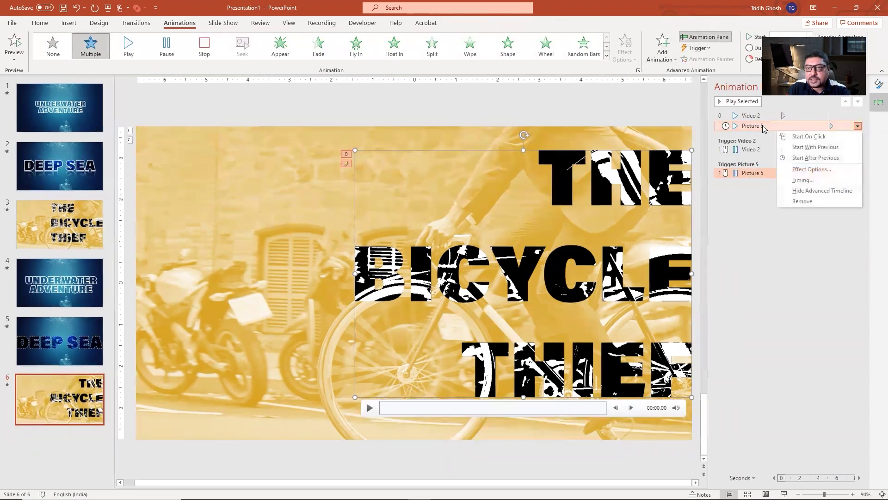
left_click(807, 146)
right_click(766, 148)
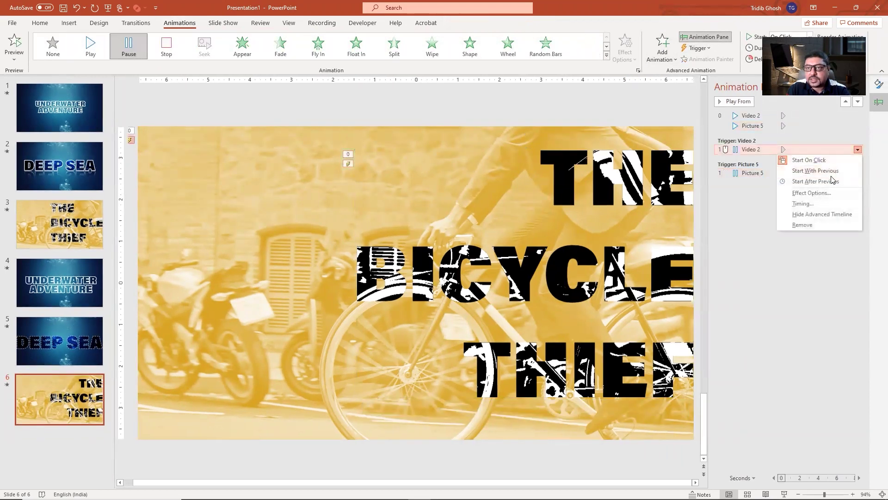
left_click(825, 171)
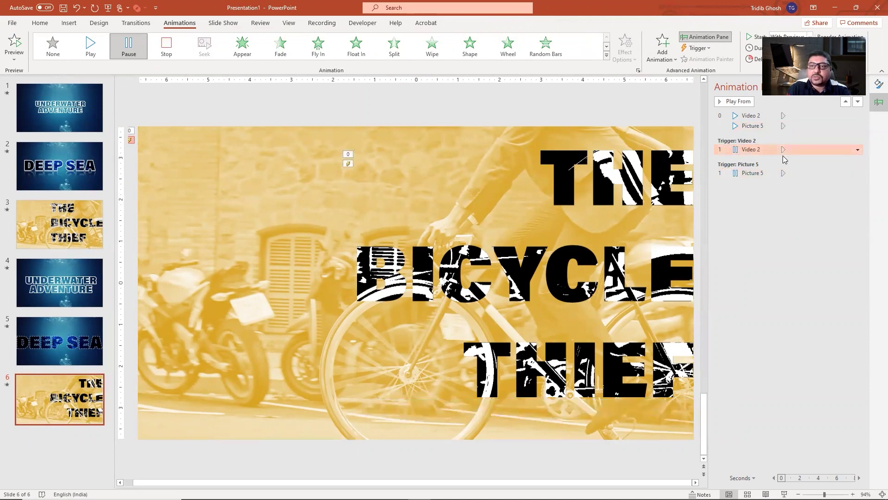
- Check the timing settings of the Video 2 and Picture 5 entries in the Animation Pane
left_click(755, 115)
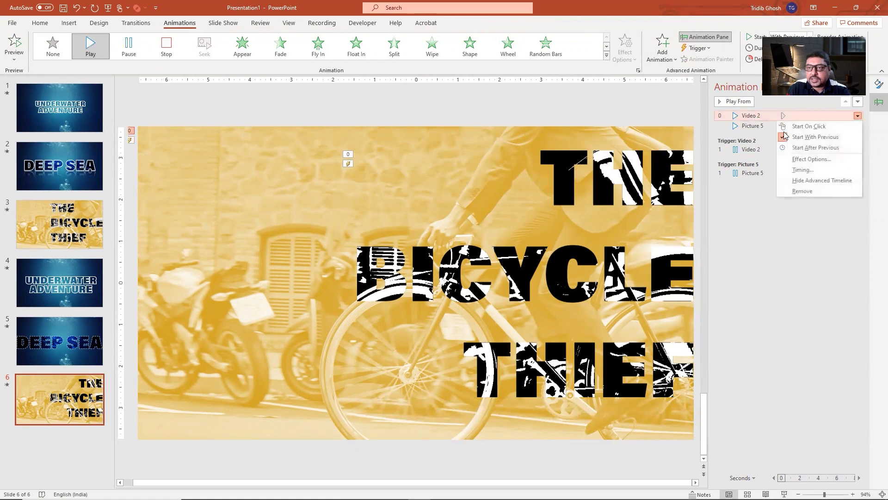
right_click(759, 131)
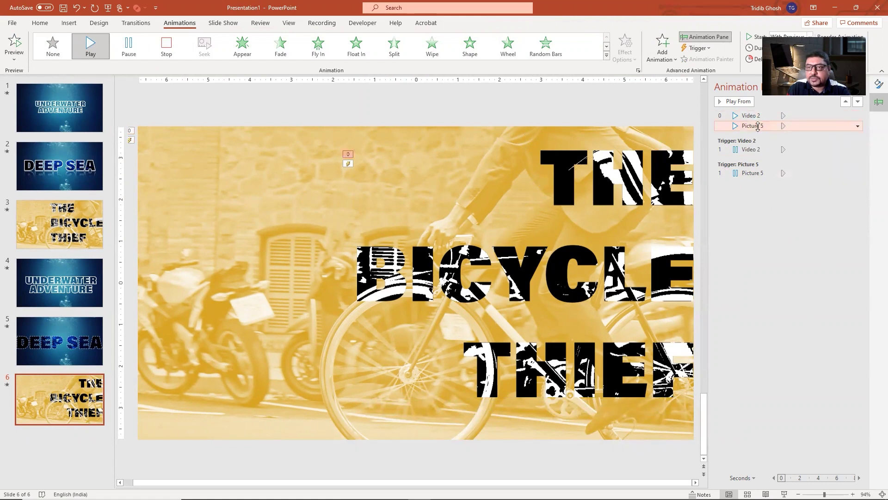
left_click(683, 109)
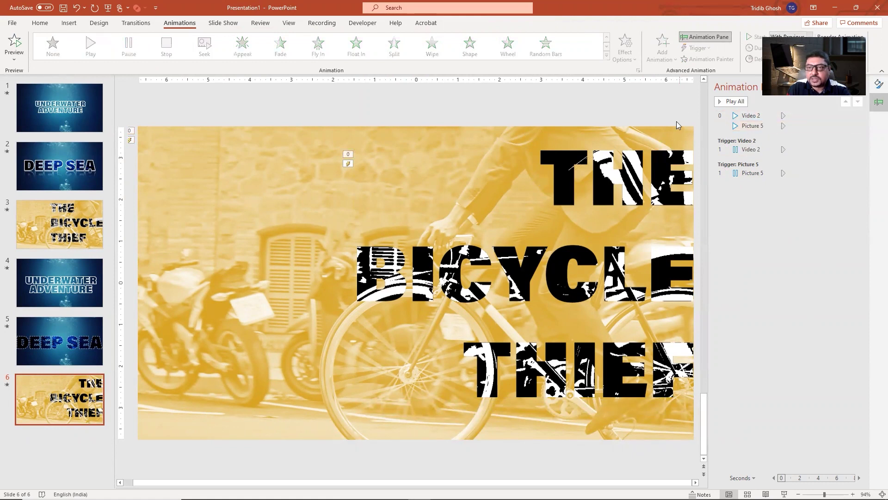
right_click(808, 151)
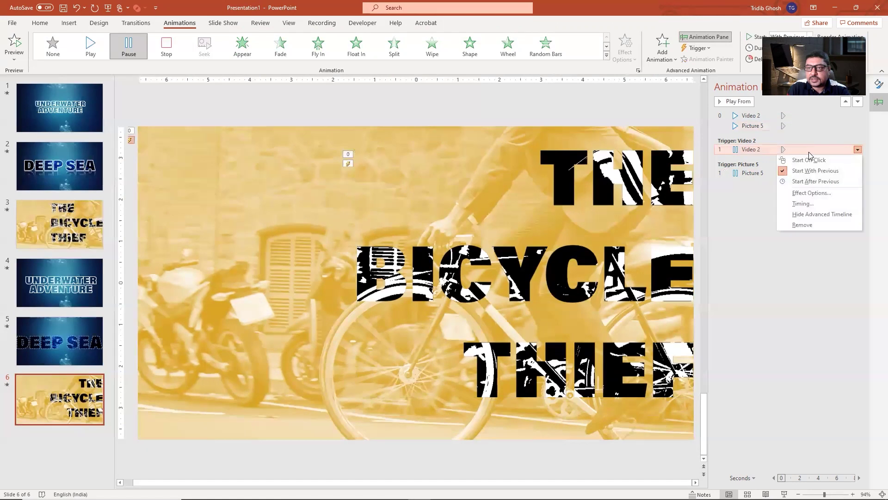
left_click(765, 173)
right_click(765, 173)
left_click(764, 250)
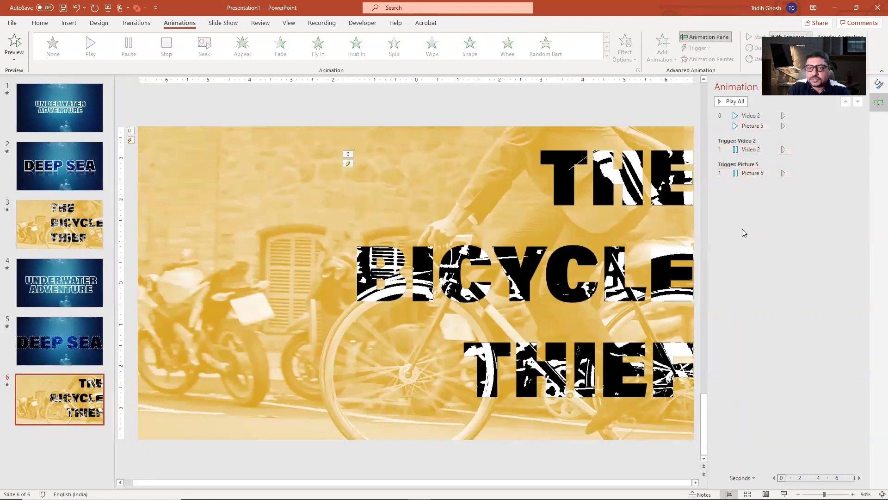